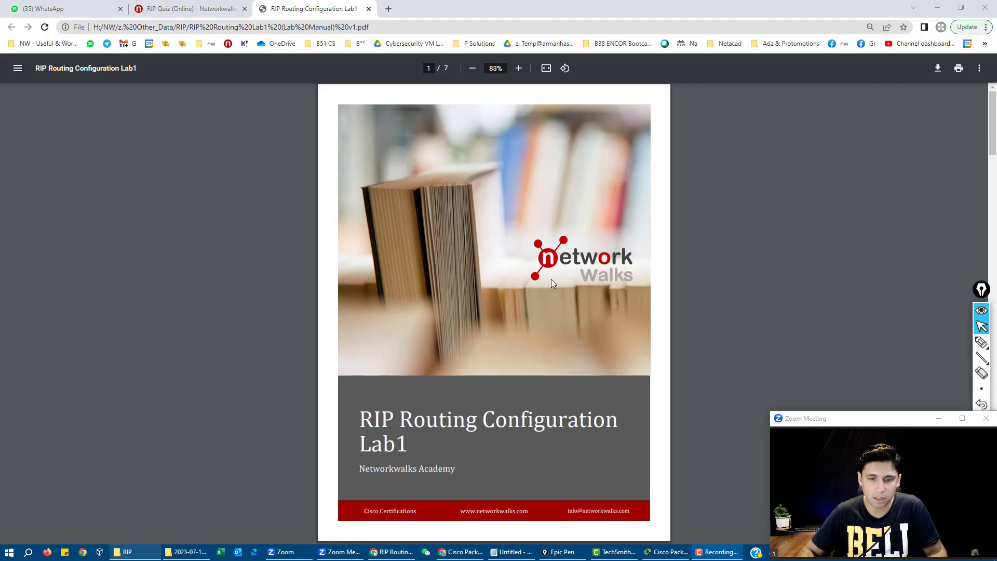
Scroll the lab manual to page 2's title and topology diagram, then bring up the RIP folder.
scroll(670, 350, "down", 4)
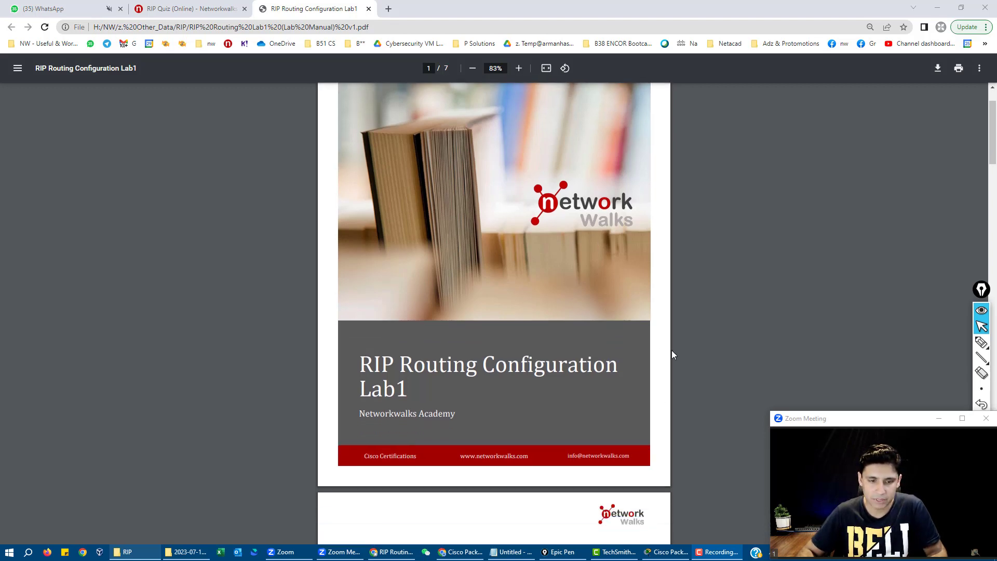
left_click(153, 555)
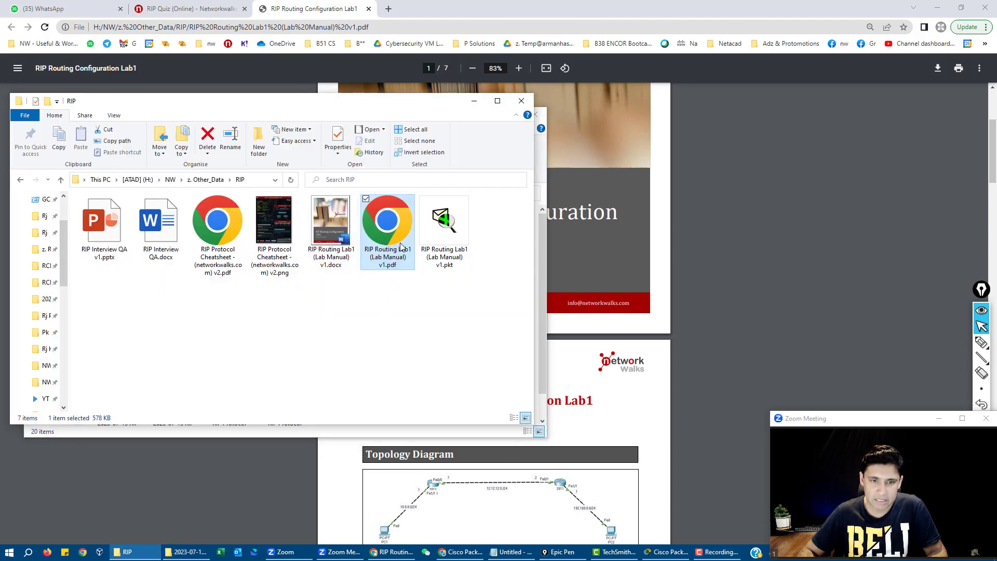
Select the RIP Routing Lab1 (Lab Manual) v1.pkt file and switch to the running Packet Tracer lab.
key("Right")
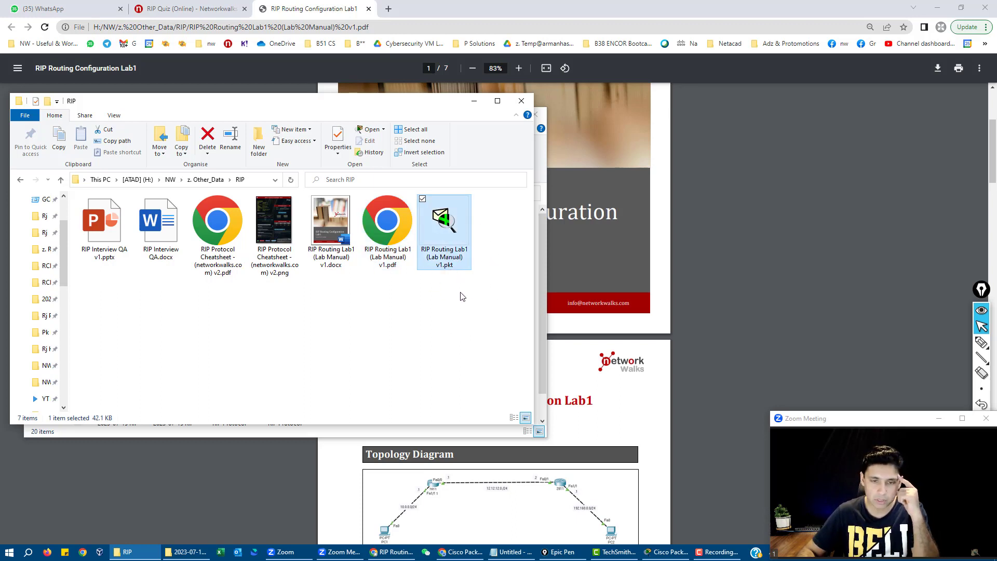
left_click(667, 552)
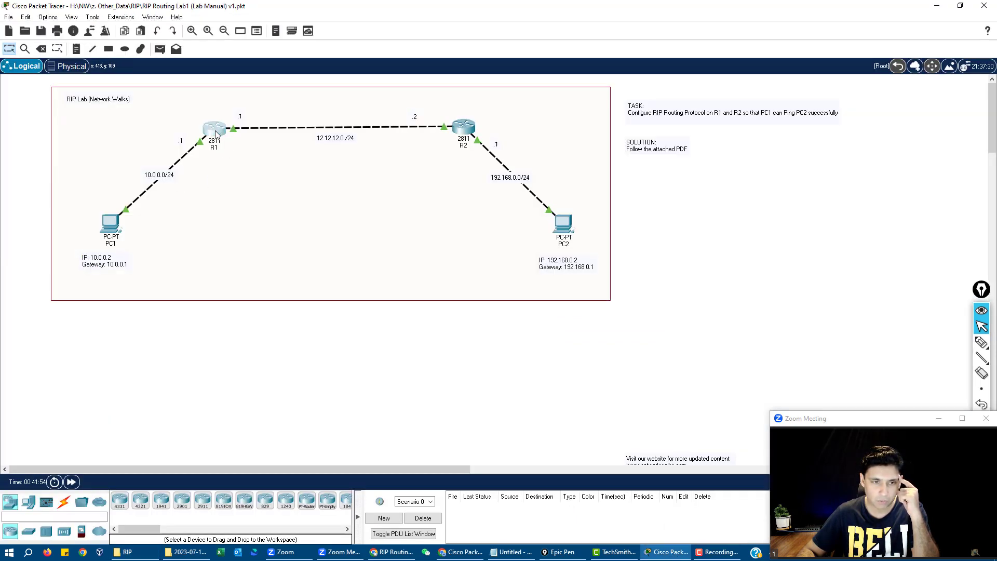
left_click_drag(219, 133, 220, 135)
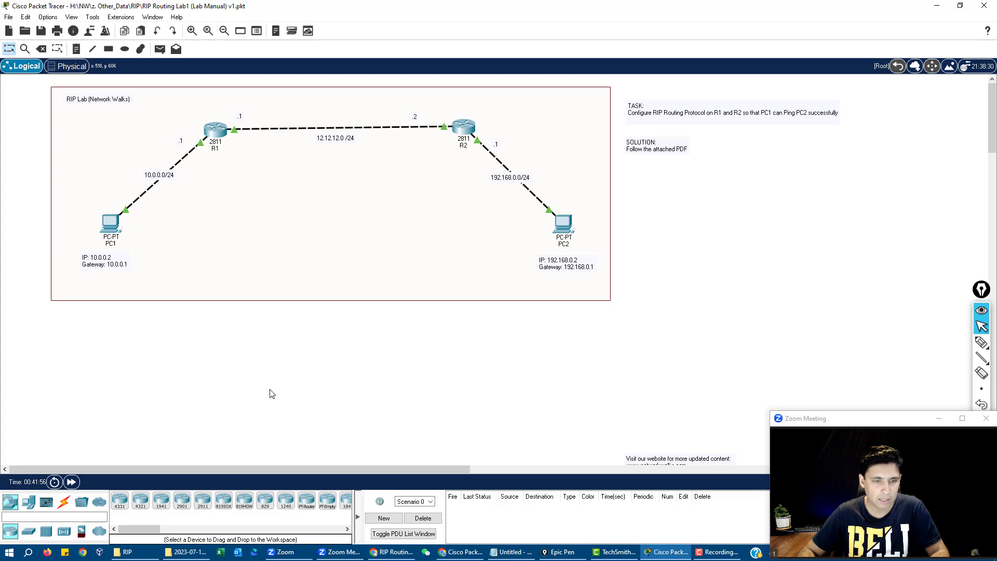
left_click(177, 16)
left_click(190, 69)
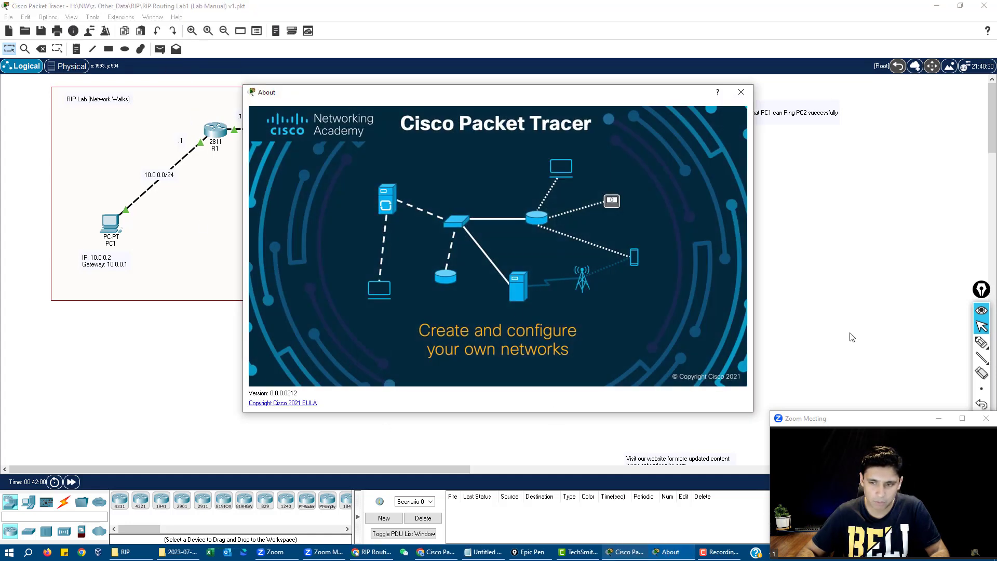
left_click(982, 341)
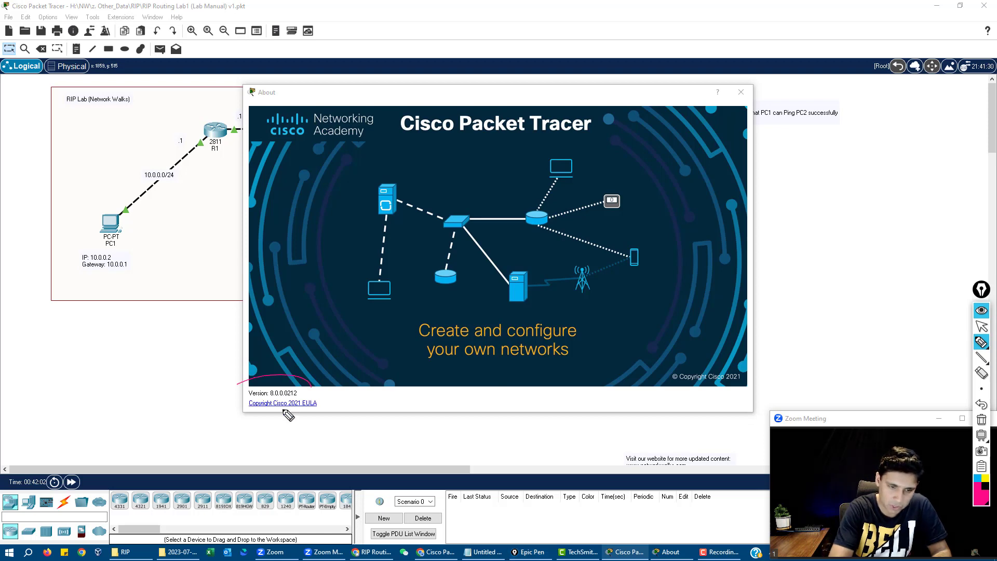
left_click_drag(285, 410, 280, 375)
left_click_drag(373, 330, 323, 372)
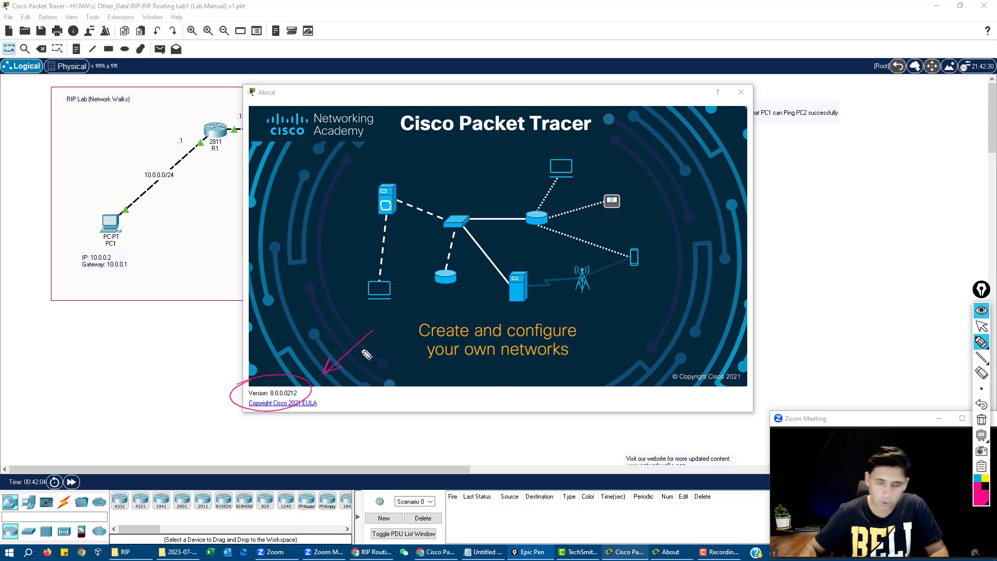
left_click(982, 419)
left_click(981, 326)
left_click(648, 396)
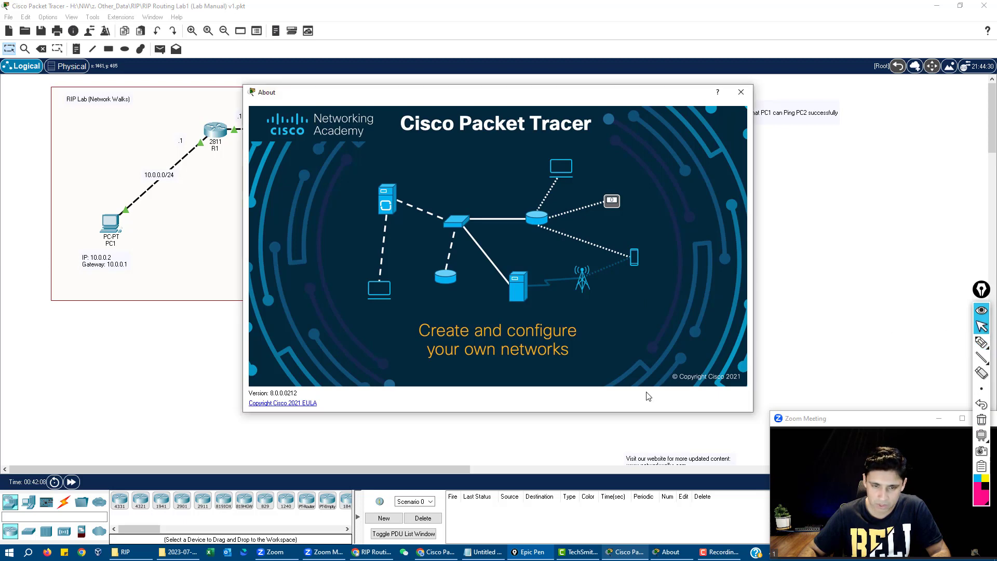
left_click(741, 94)
left_click(592, 368)
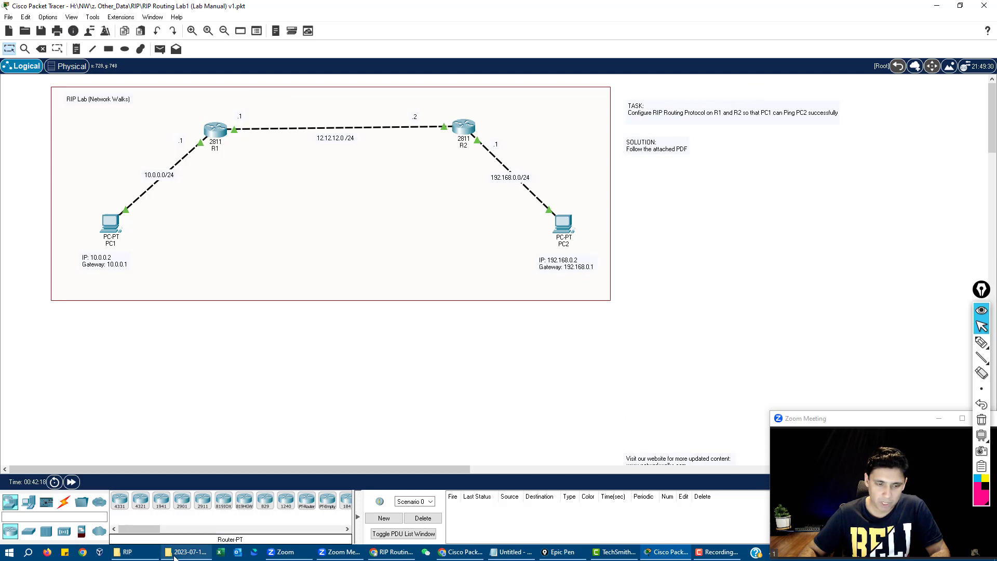
Bring the RIP folder forward and select the RIP Routing Lab1 (Lab Manual) v1.pdf manual.
left_click(156, 556)
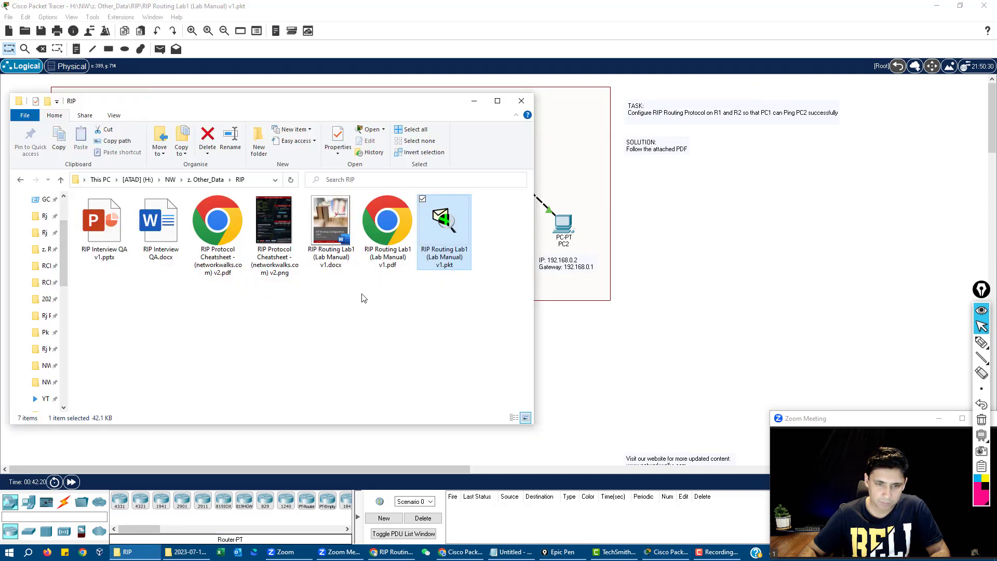
left_click_drag(364, 298, 470, 200)
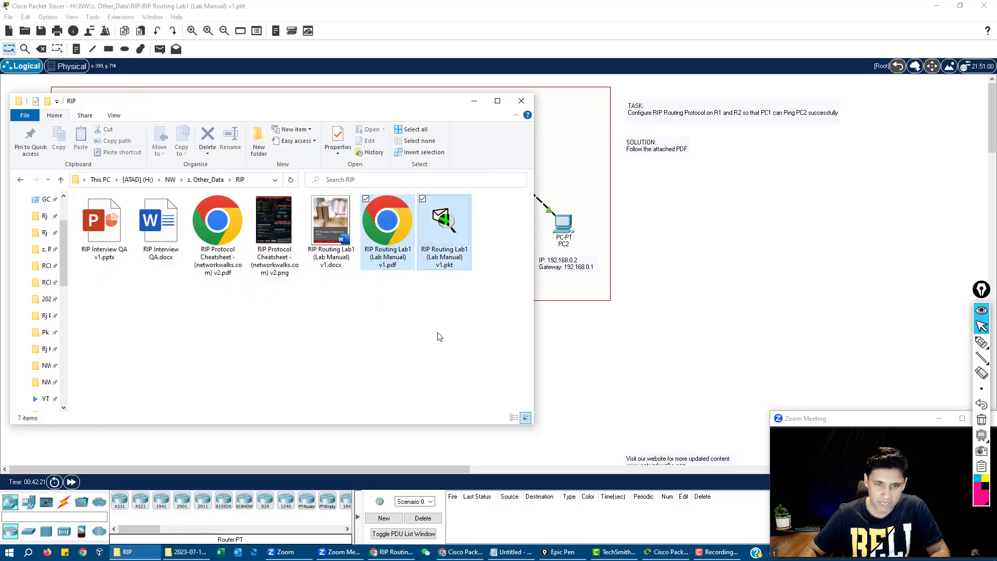
left_click(443, 226)
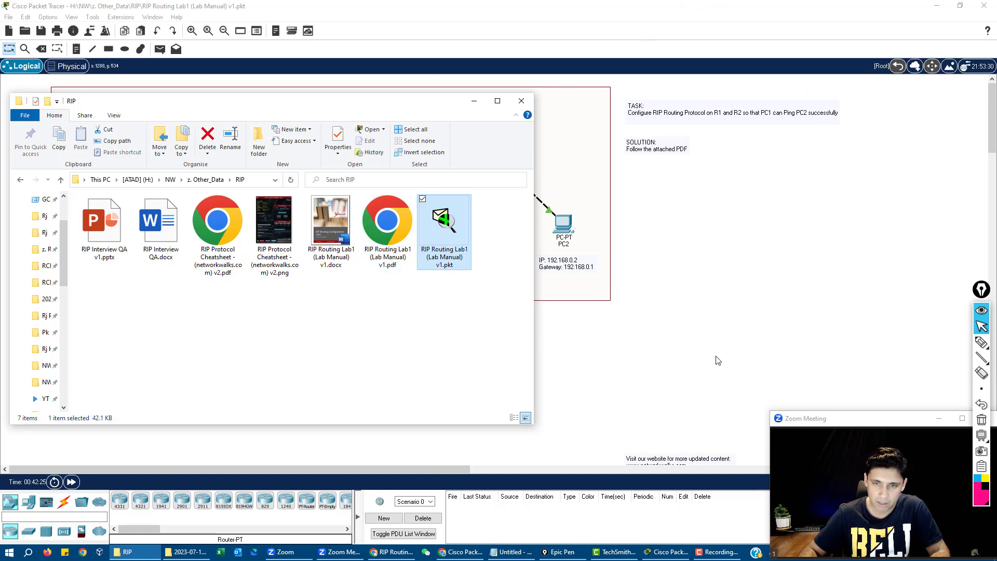
left_click(388, 228)
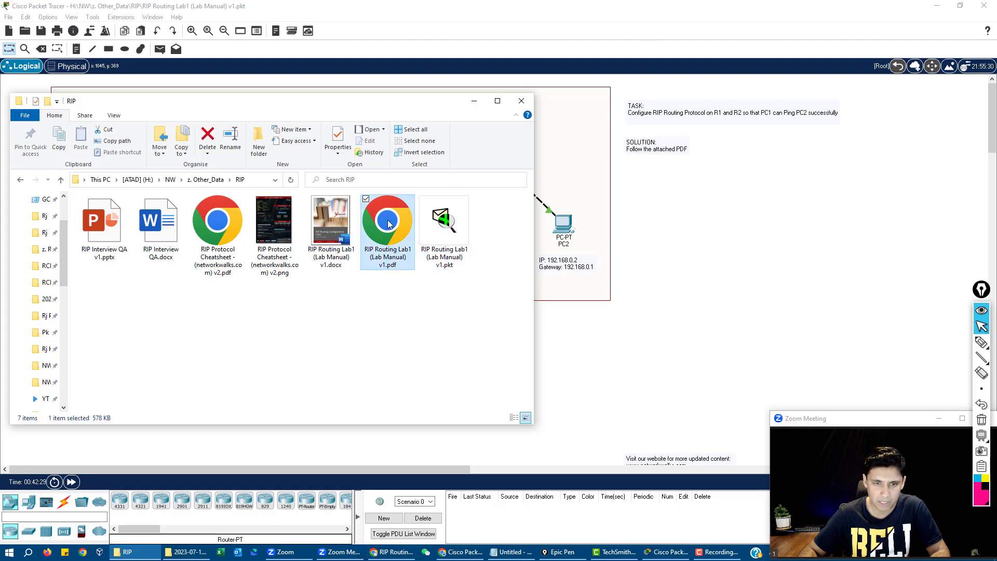
Open the lab manual PDF in Chrome and close the duplicate manual tab.
double_click(388, 223)
key("alt+Tab")
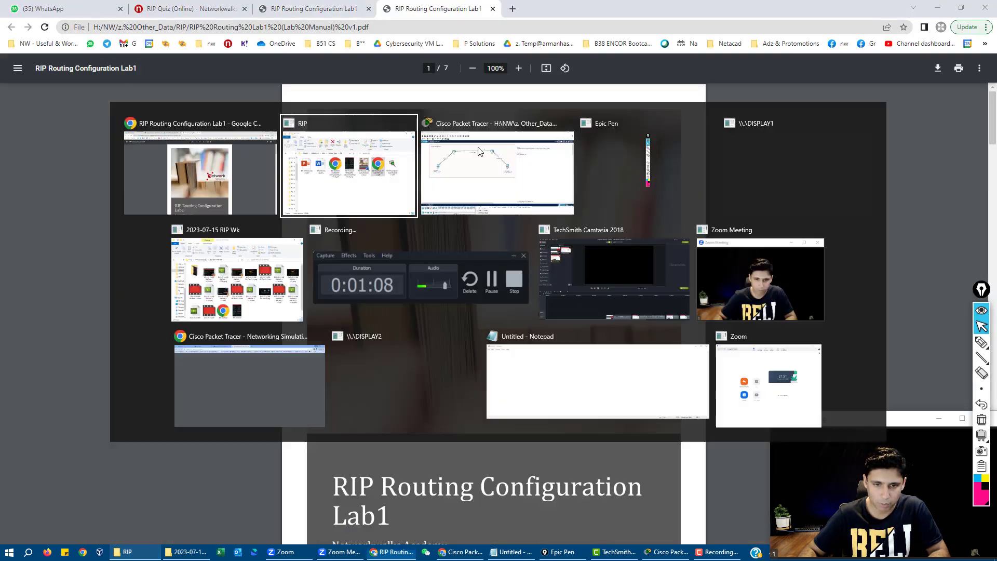
key("alt+Tab")
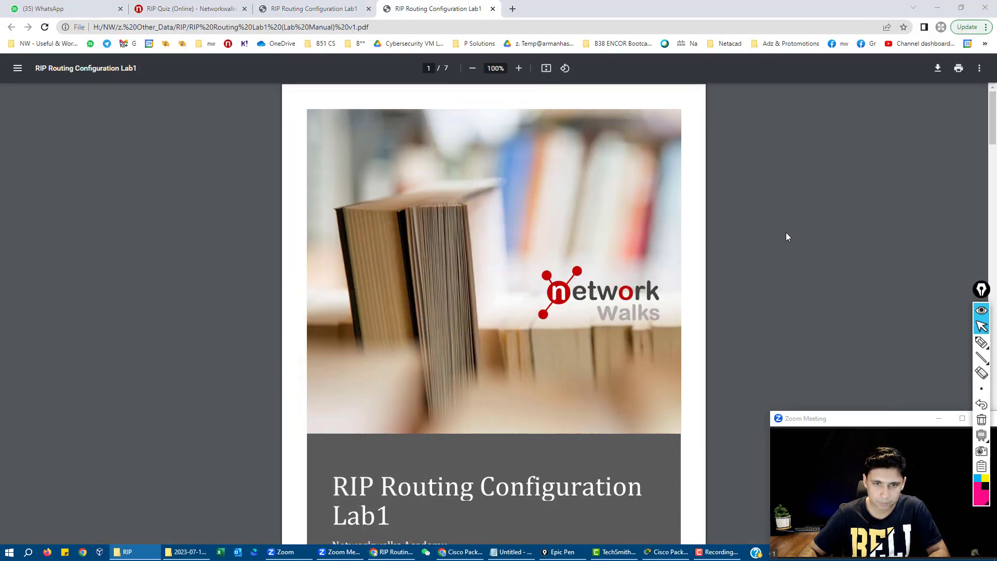
left_click(492, 8)
Scroll to page 2 and select its title for reading.
scroll(735, 326, "up", 1)
scroll(734, 326, "up", 3)
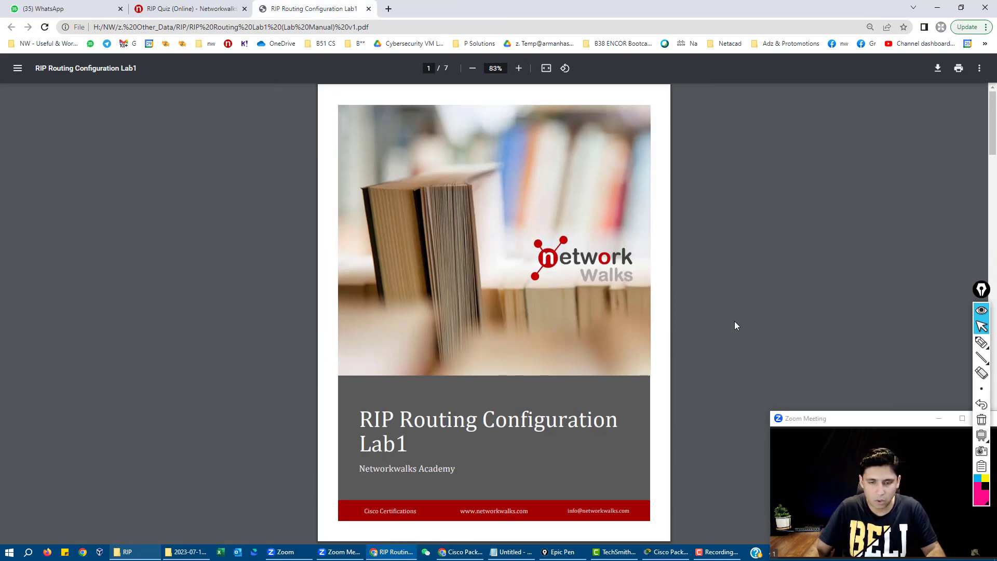
scroll(494, 413, "down", 1)
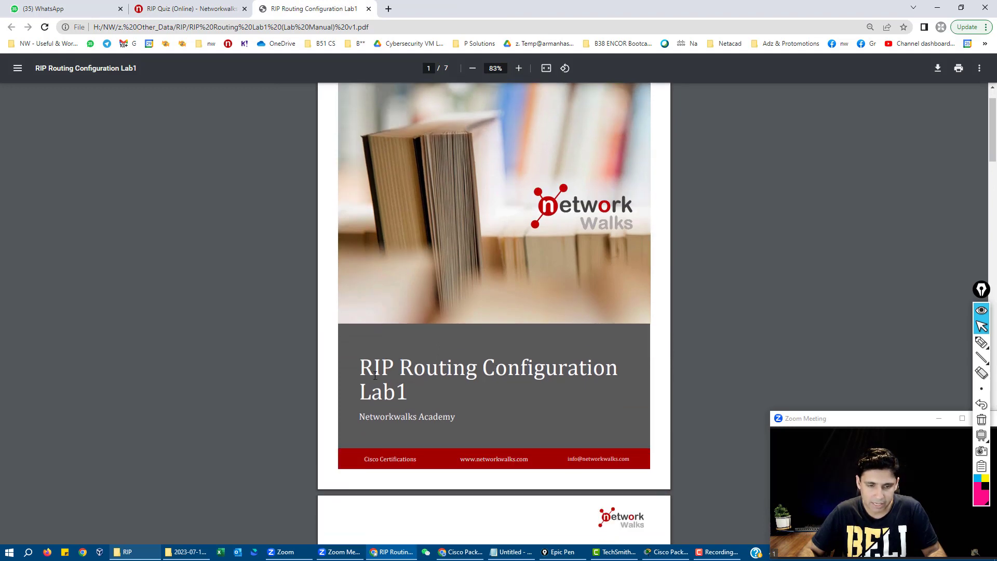
left_click_drag(361, 368, 609, 403)
left_click(609, 401)
scroll(609, 401, "down", 8)
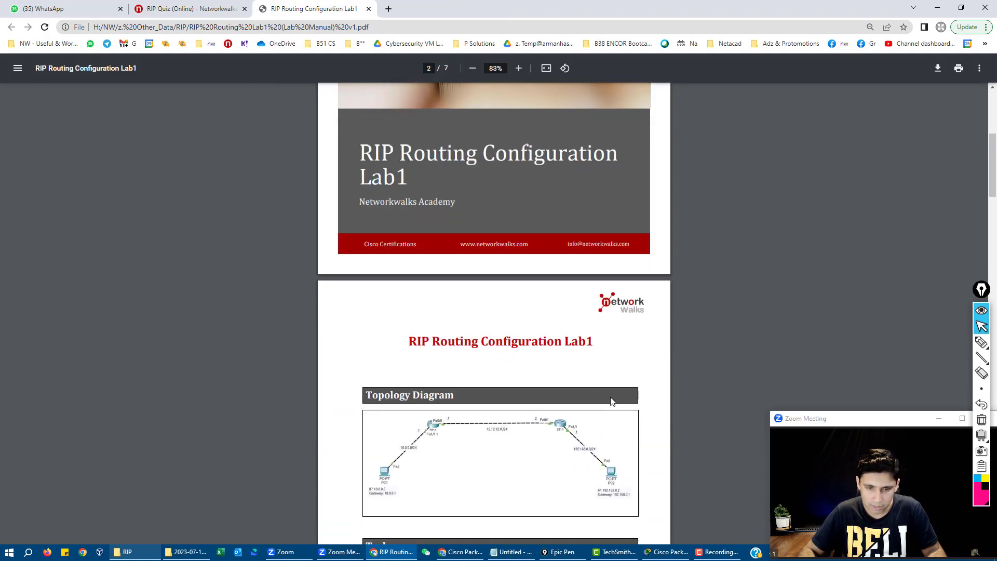
Mark the Task requirement line, then scroll back up to the topology diagram.
left_click_drag(363, 367, 657, 374)
left_click(752, 337)
scroll(635, 374, "up", 3)
scroll(480, 369, "up", 1)
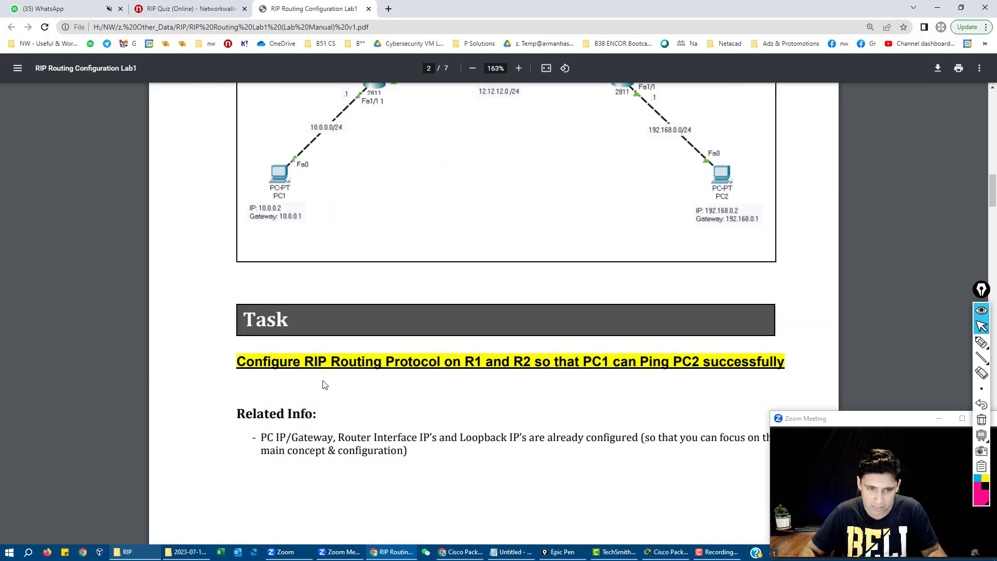
left_click_drag(257, 361, 457, 369)
scroll(464, 384, "up", 1)
scroll(464, 384, "up", 3)
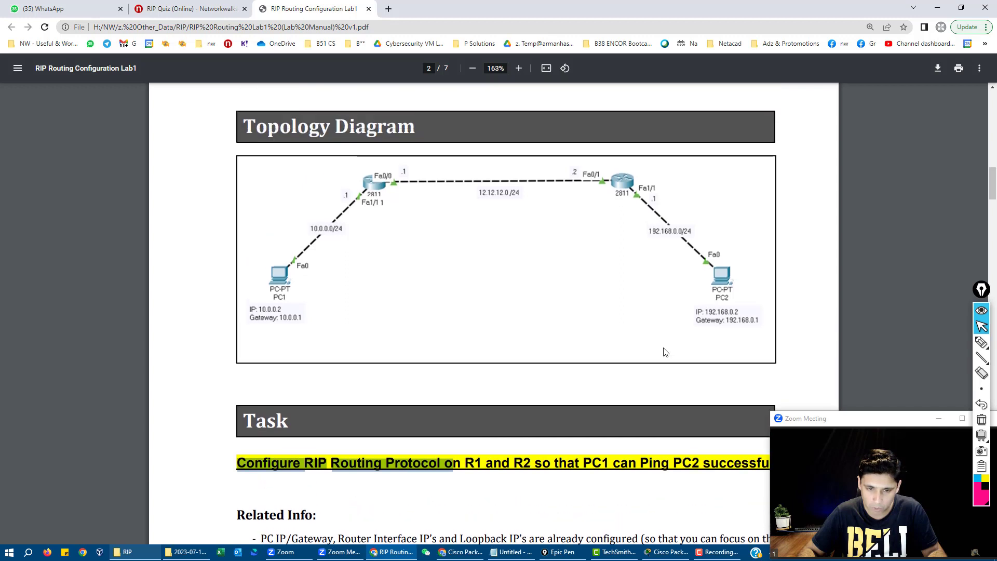
With Epic Pen, circle and label routers R1 and R2, and arc an arrow from PC1 to PC2.
left_click(981, 343)
left_click_drag(344, 164, 363, 165)
left_click_drag(389, 239, 395, 267)
mouse_move(390, 240)
left_mouse_down()
mouse_move(408, 259)
mouse_move(423, 253)
left_mouse_up()
mouse_move(631, 164)
left_mouse_down()
mouse_move(654, 188)
mouse_move(618, 153)
left_mouse_up()
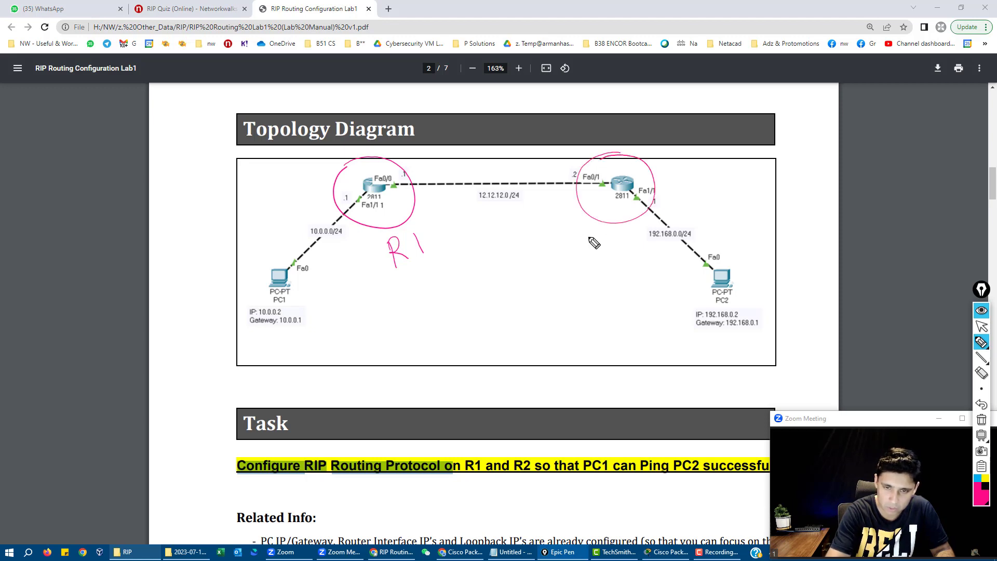
mouse_move(590, 234)
left_mouse_down()
mouse_move(601, 253)
mouse_move(629, 236)
left_mouse_up()
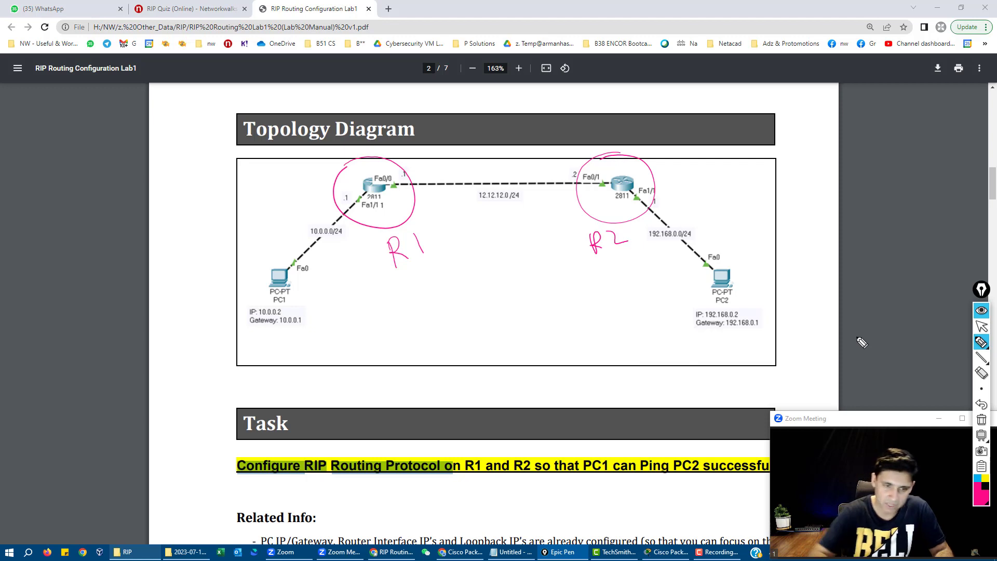
mouse_move(314, 288)
left_mouse_down()
mouse_move(250, 283)
mouse_move(445, 100)
mouse_move(741, 238)
mouse_move(743, 251)
left_mouse_up()
mouse_move(729, 248)
left_mouse_down()
mouse_move(680, 307)
mouse_move(684, 334)
mouse_move(673, 338)
mouse_move(388, 354)
mouse_move(388, 345)
mouse_move(324, 329)
mouse_move(376, 311)
left_mouse_up()
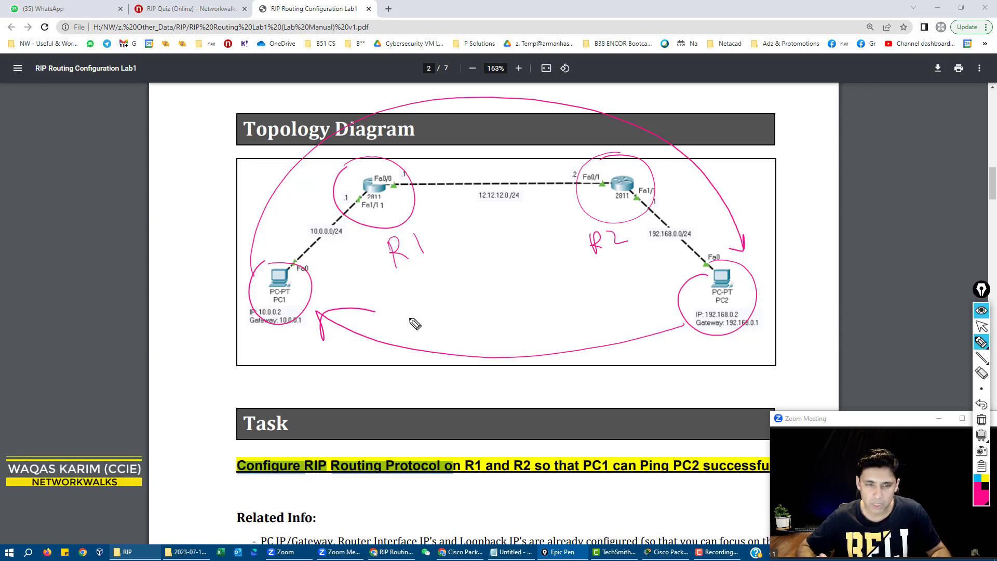
Erase those marks and redraw arrows PC1-to-PC2 and back, circling and pointing at R1 and R2.
left_click(981, 420)
mouse_move(248, 269)
left_mouse_down()
mouse_move(349, 183)
mouse_move(446, 173)
mouse_move(624, 168)
mouse_move(706, 237)
left_mouse_up()
mouse_move(691, 296)
left_mouse_down()
mouse_move(663, 269)
mouse_move(502, 217)
mouse_move(338, 273)
left_mouse_up()
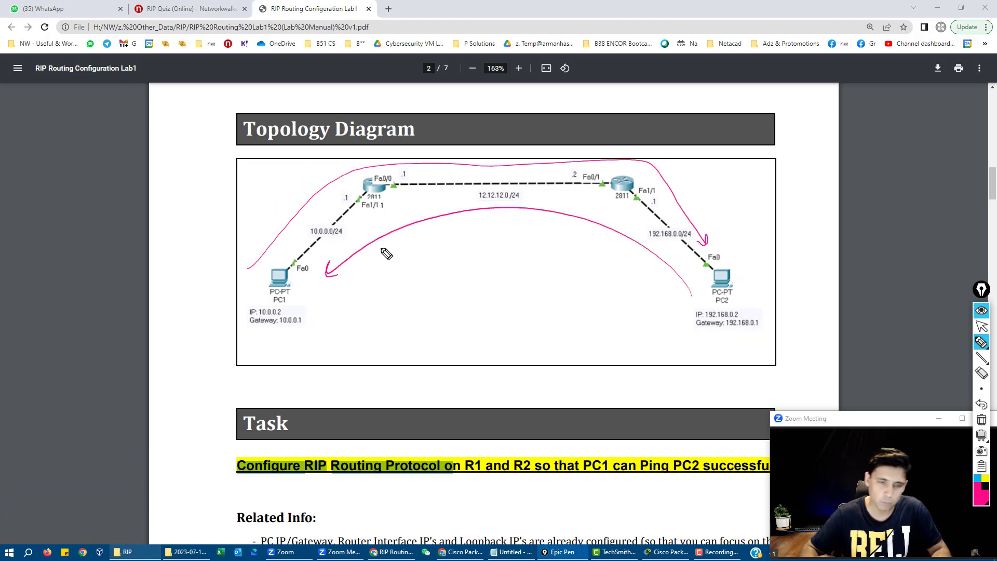
mouse_move(347, 179)
left_mouse_down()
mouse_move(396, 209)
mouse_move(343, 181)
left_mouse_up()
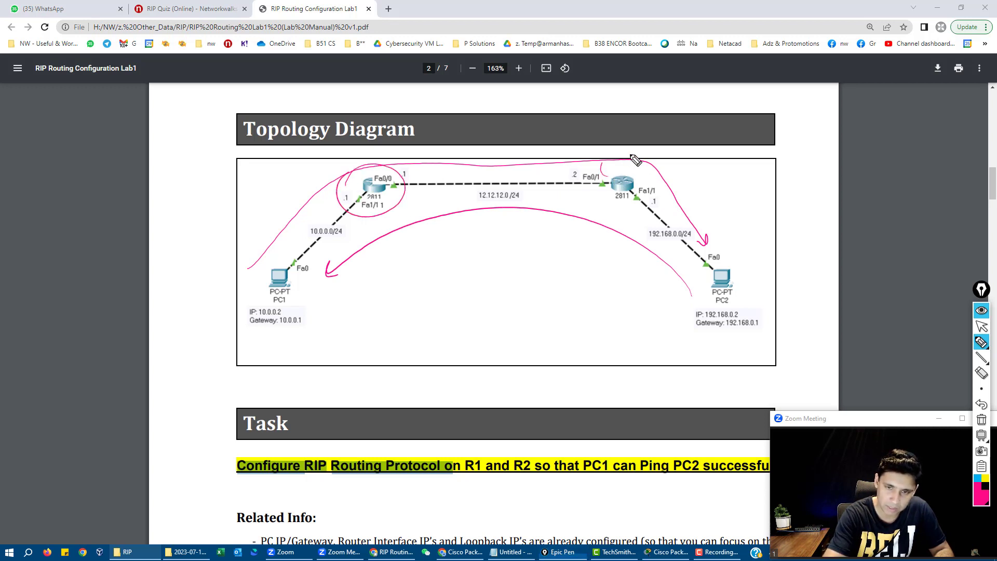
mouse_move(634, 159)
left_mouse_down()
mouse_move(615, 209)
mouse_move(614, 157)
left_mouse_up()
left_click_drag(673, 105, 671, 143)
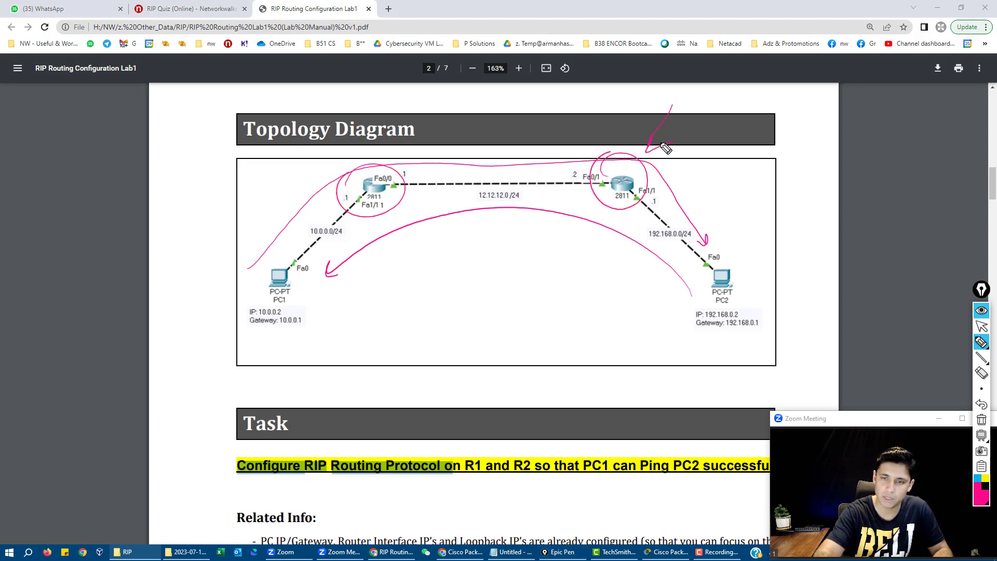
mouse_move(450, 111)
left_mouse_down()
mouse_move(403, 161)
mouse_move(436, 153)
left_mouse_up()
left_click_drag(643, 131, 649, 151)
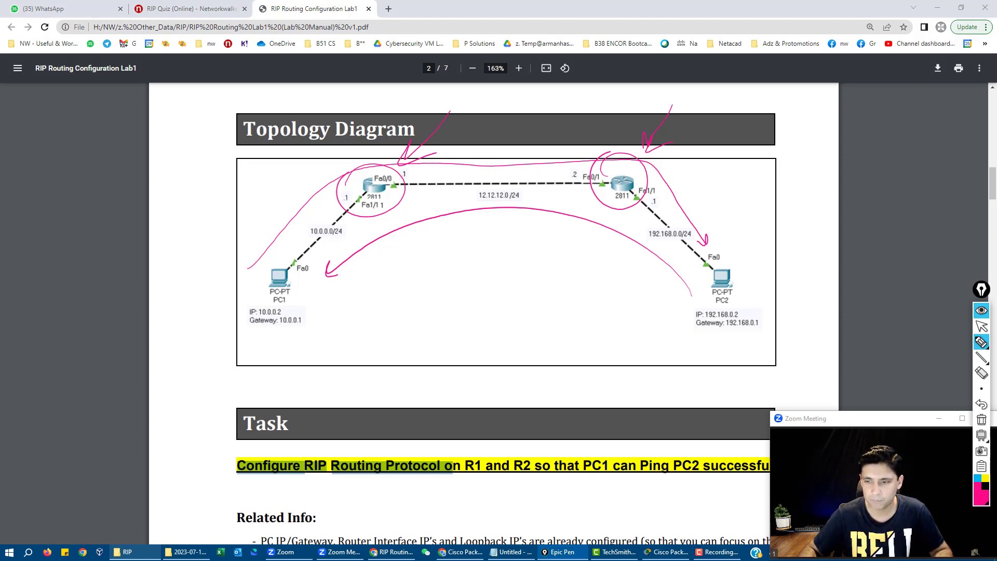
Erase the diagram markings, return to the cursor, and scroll down to page 3's Solution section.
left_click(981, 420)
left_click(981, 326)
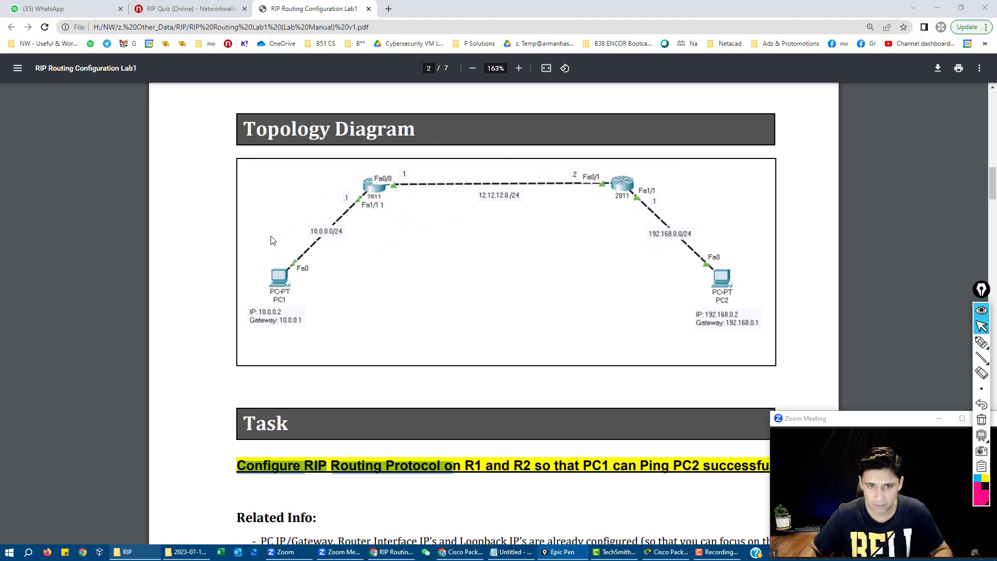
scroll(493, 396, "down", 1)
scroll(492, 396, "down", 5, "ctrl")
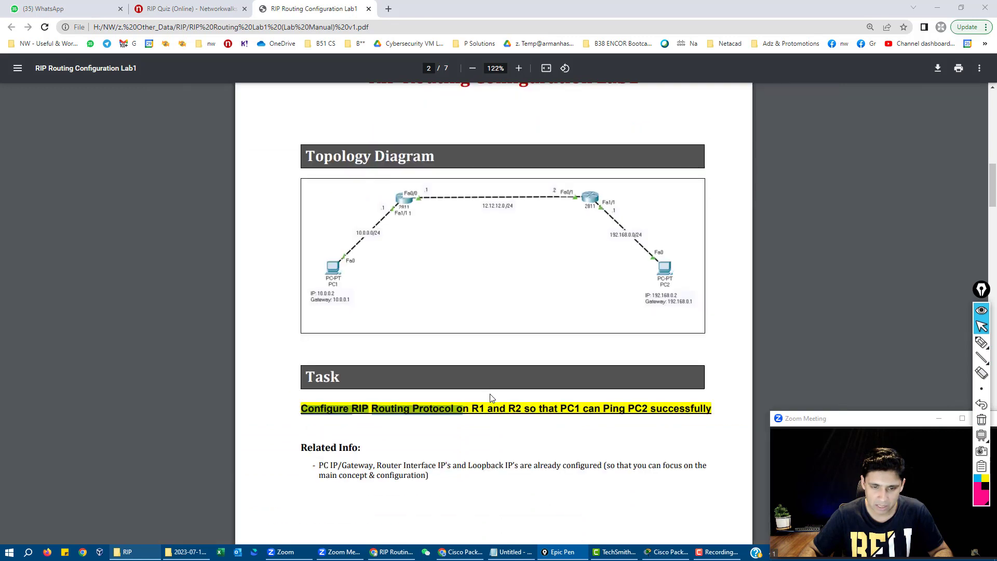
scroll(491, 417, "down", 10)
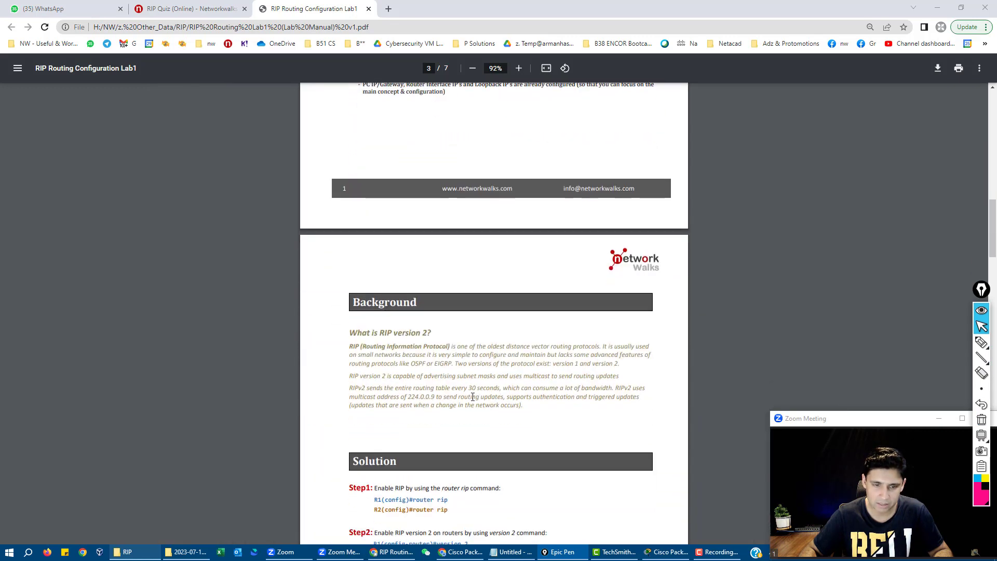
Highlight the Step1 router rip commands, then return to Packet Tracer.
left_click_drag(355, 230, 458, 251)
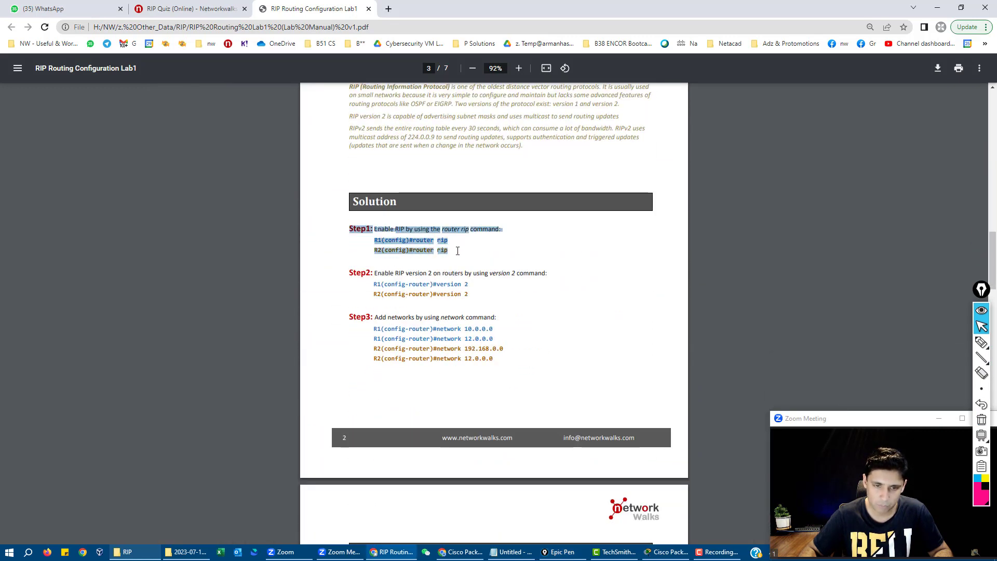
left_click(502, 363)
scroll(507, 388, "up", 2)
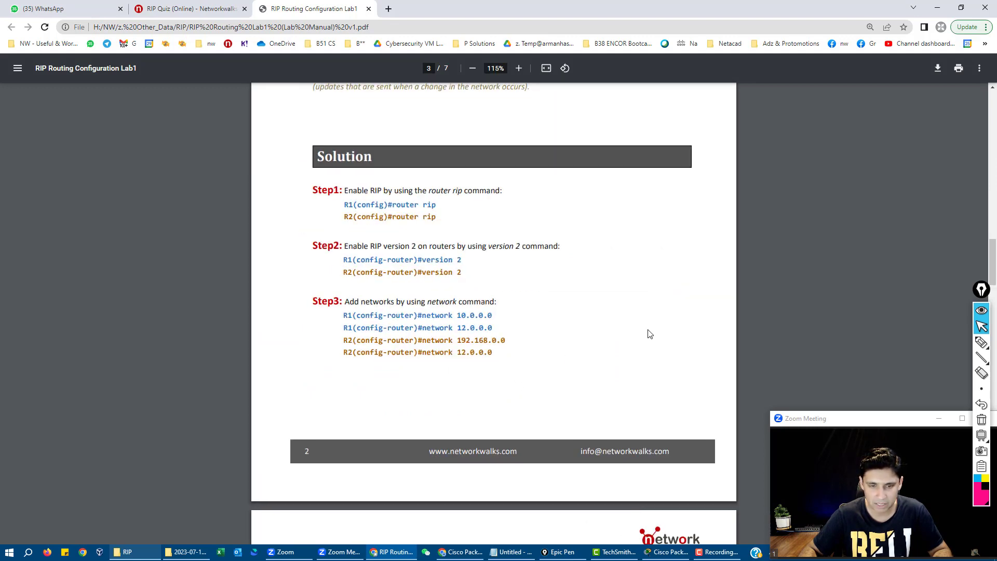
left_click(654, 550)
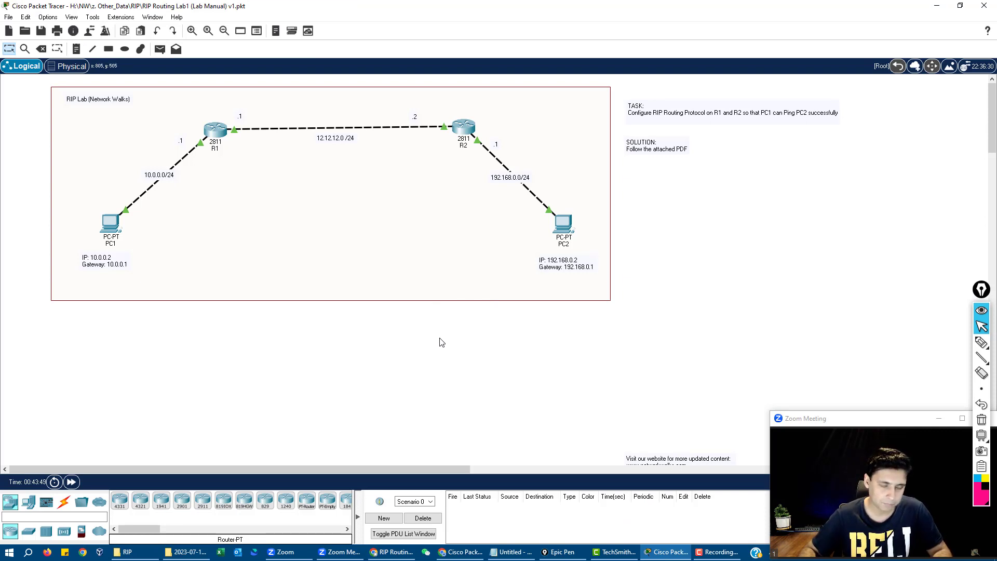
Open PC1's window, annotate an arc from PC1 to PC2, and launch its Command Prompt.
left_click(111, 225)
left_click_drag(449, 97, 294, 240)
left_click(981, 342)
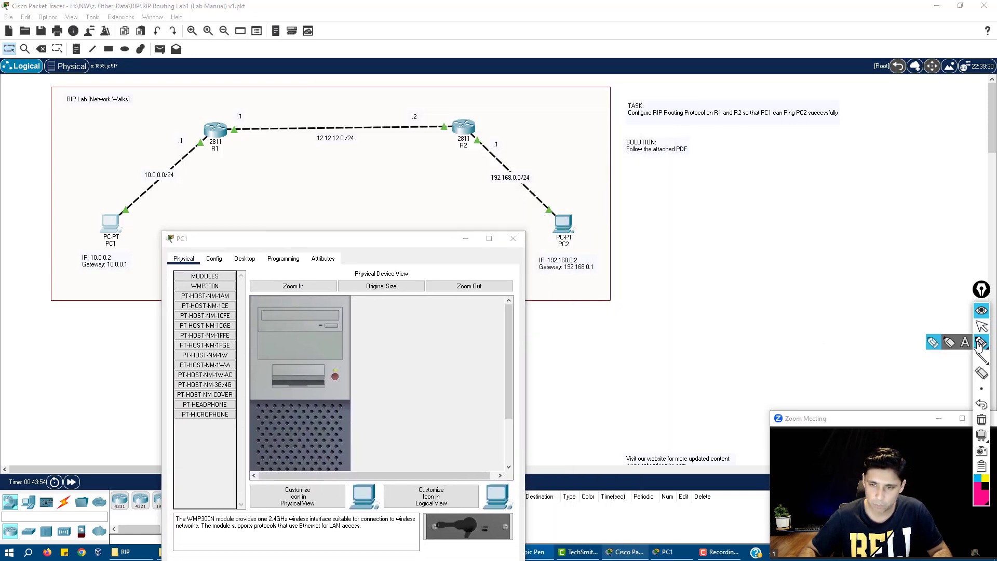
mouse_move(121, 209)
left_mouse_down()
mouse_move(104, 222)
mouse_move(212, 102)
mouse_move(491, 116)
mouse_move(561, 185)
left_mouse_up()
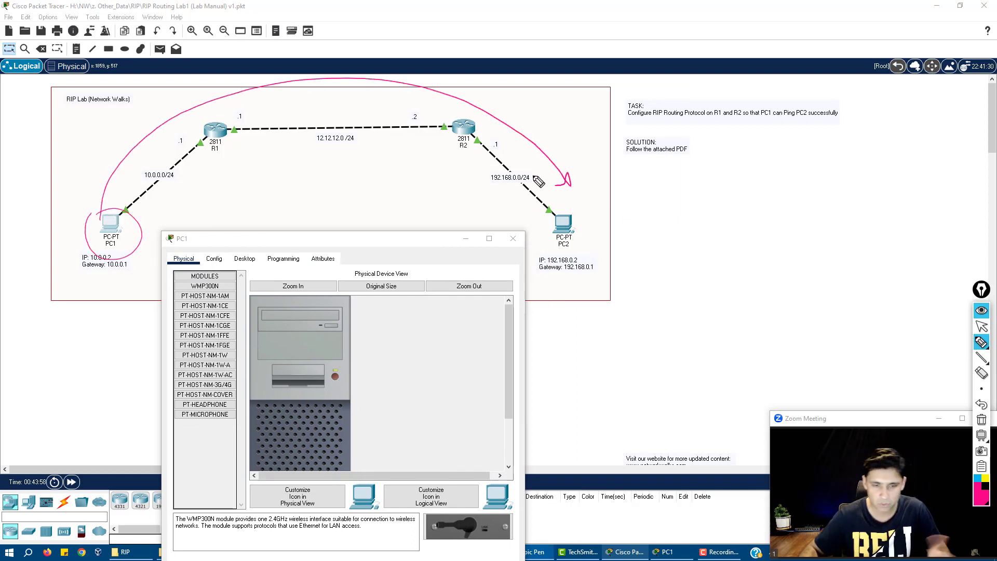
left_click(980, 329)
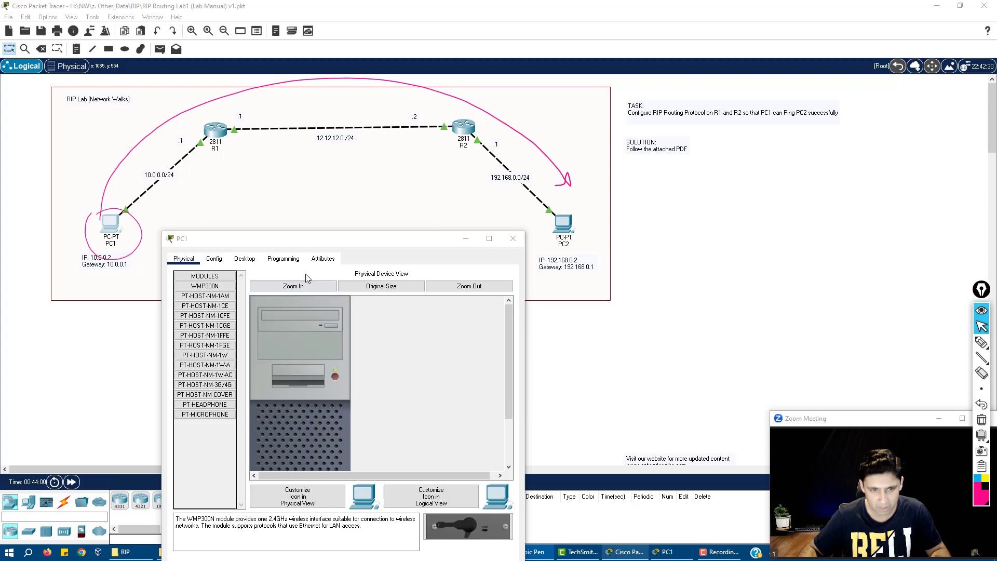
left_click(248, 259)
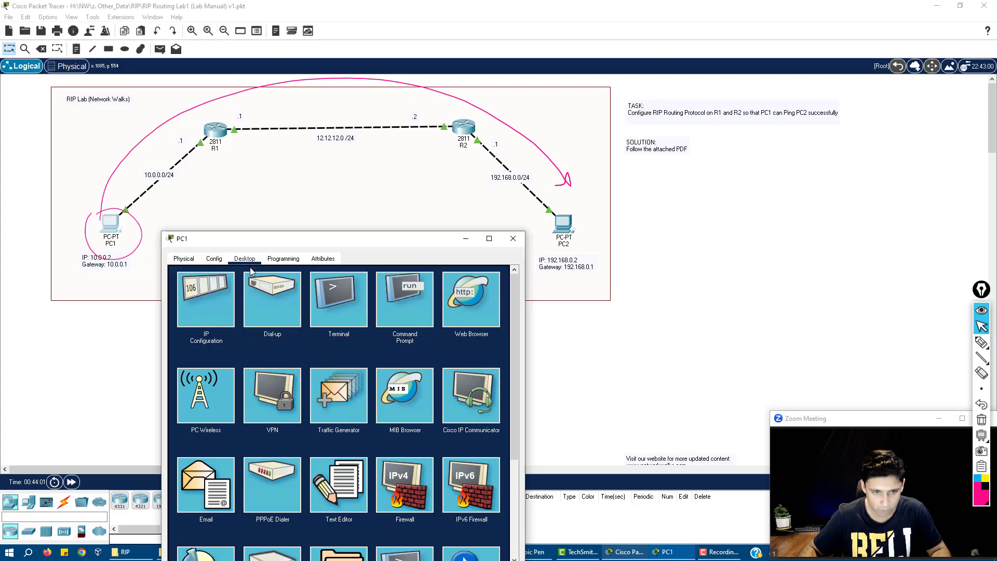
left_click(403, 289)
Reopen PC1's Command Prompt and circle PC2's IP and gateway labels with Epic Pen.
left_click(505, 278)
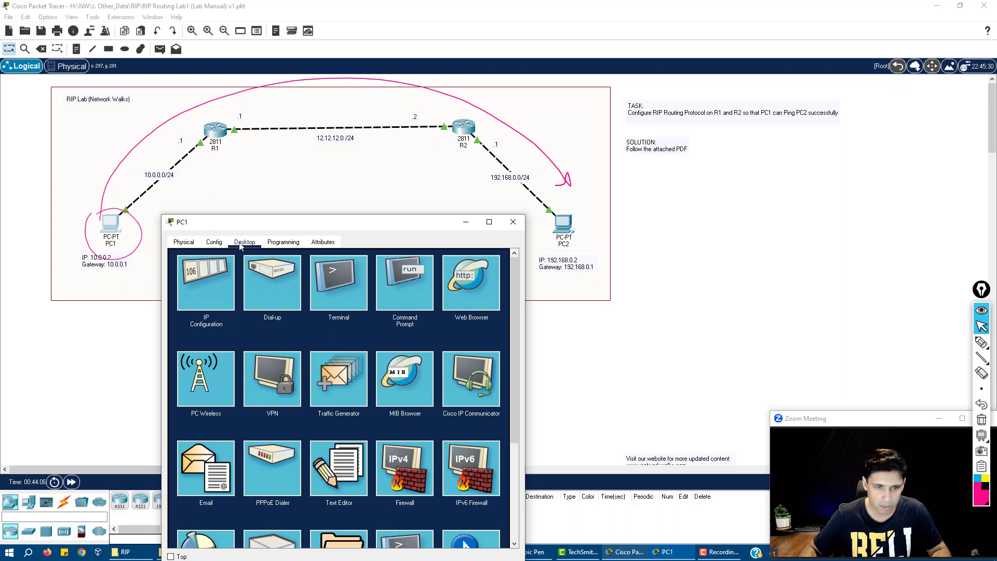
left_click(397, 295)
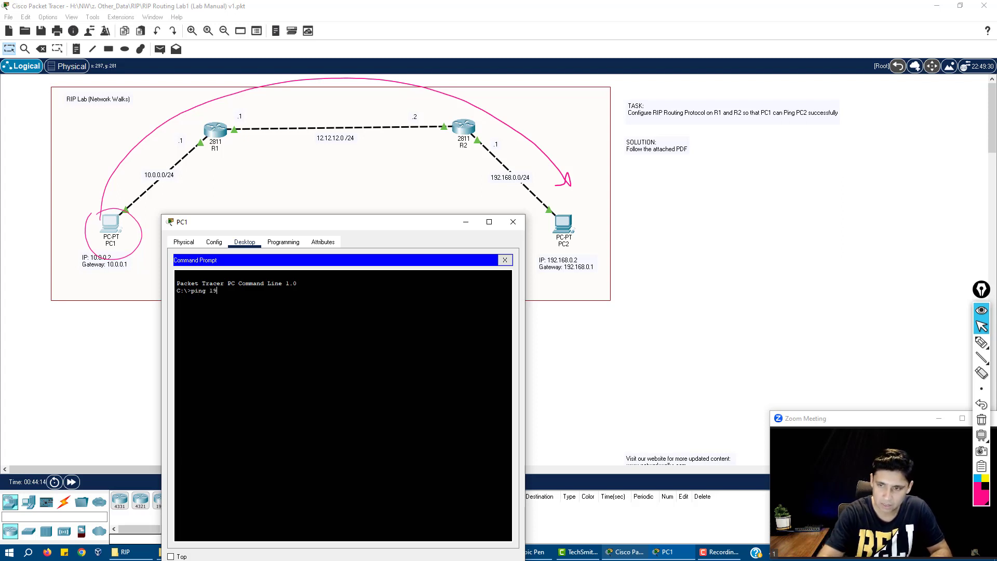
key("ctrl+shift+p")
mouse_move(558, 255)
left_mouse_down()
mouse_move(615, 280)
mouse_move(545, 250)
left_mouse_up()
key("ctrl+shift+c")
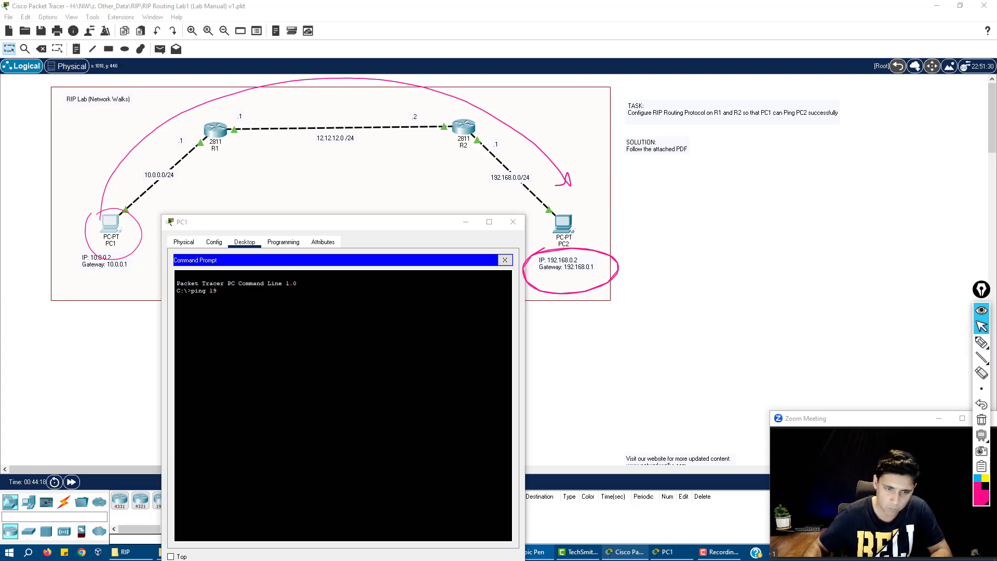
Ping 192.168.0.2 from PC1 and highlight the Destination host unreachable and timed-out replies.
type("2.168.")
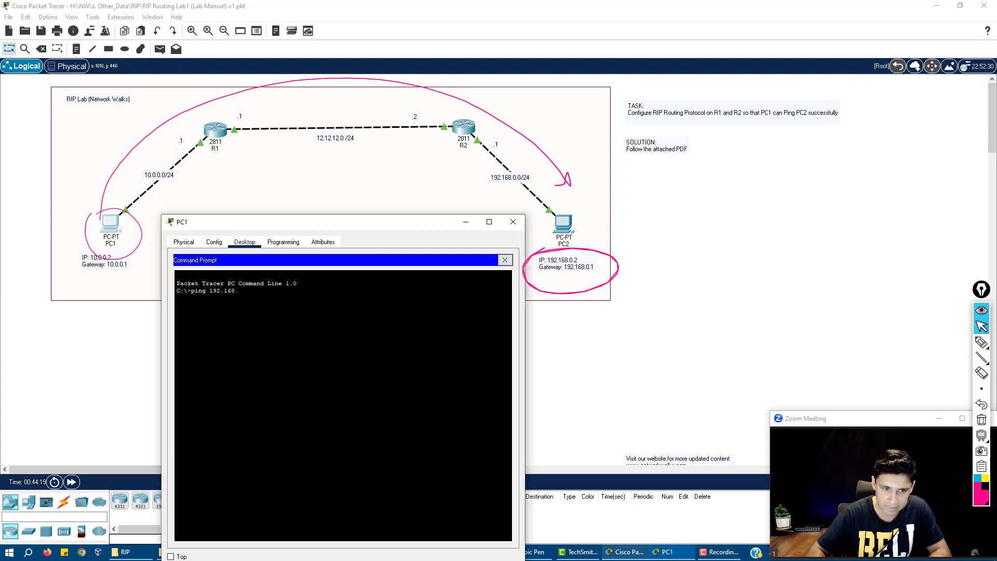
type("0.2")
key("Return")
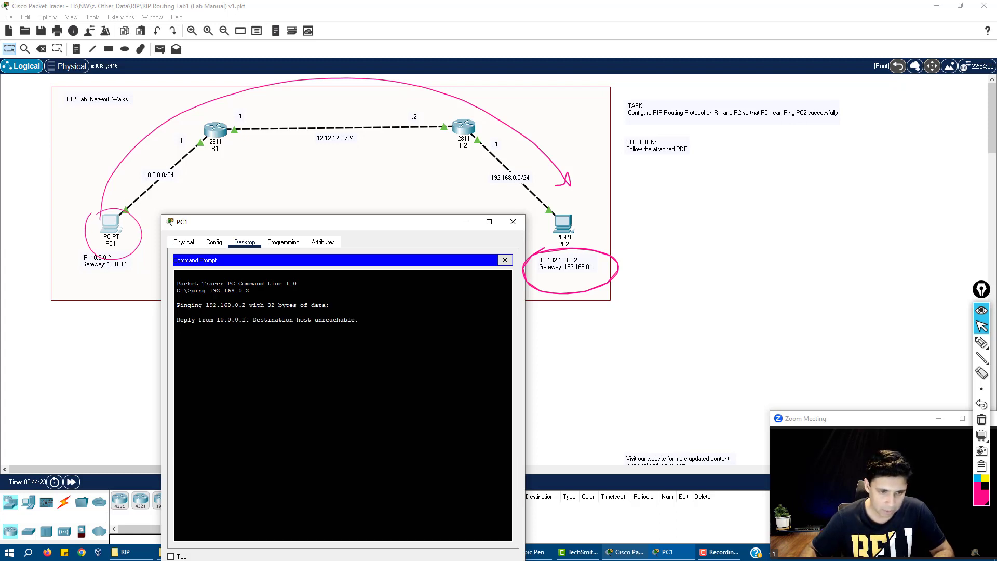
left_click_drag(253, 319, 347, 320)
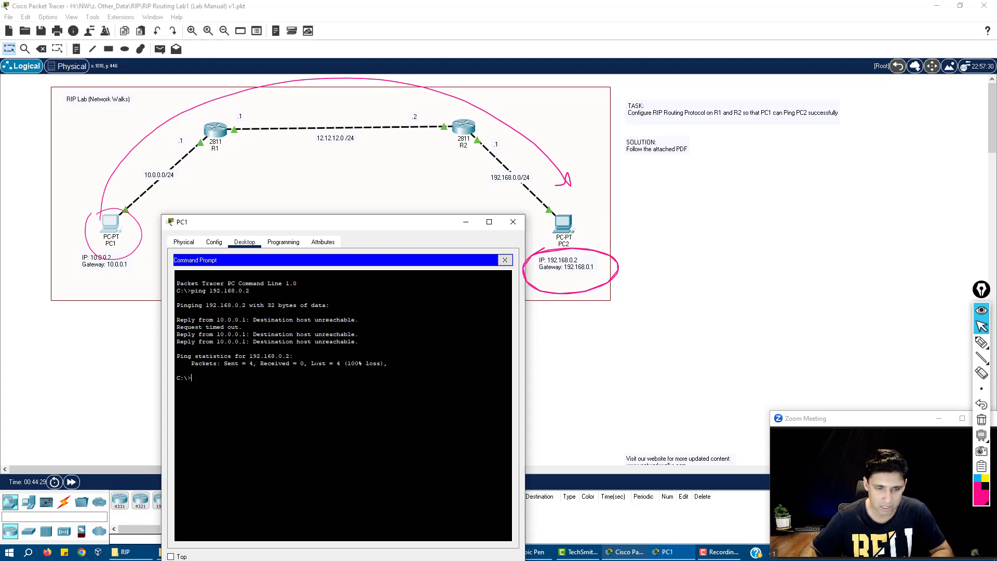
left_click_drag(177, 327, 242, 327)
left_click(242, 327)
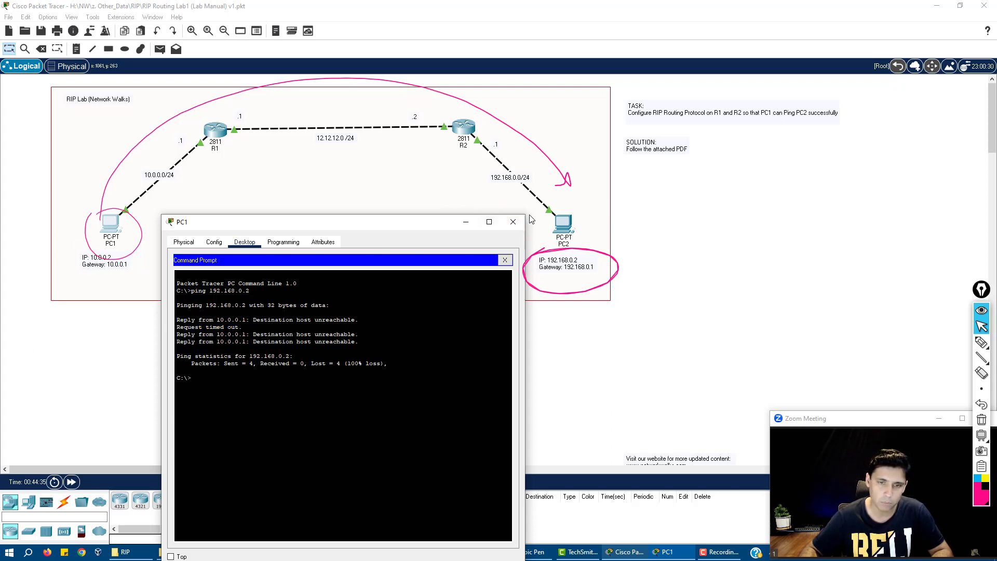
Close PC1's window, cross out router R1, and sketch a two-column routing table below it.
left_click(513, 223)
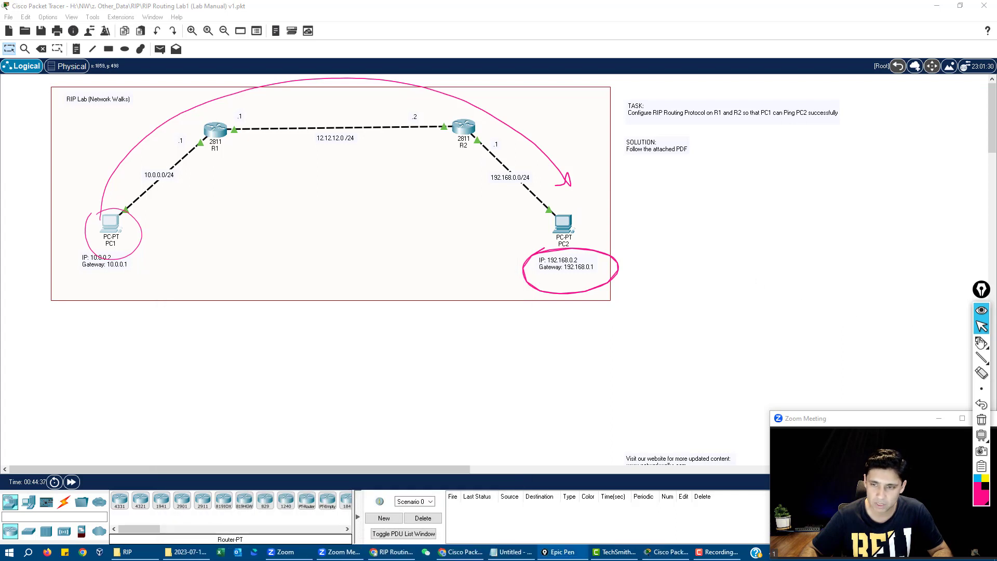
left_click(981, 342)
mouse_move(981, 389)
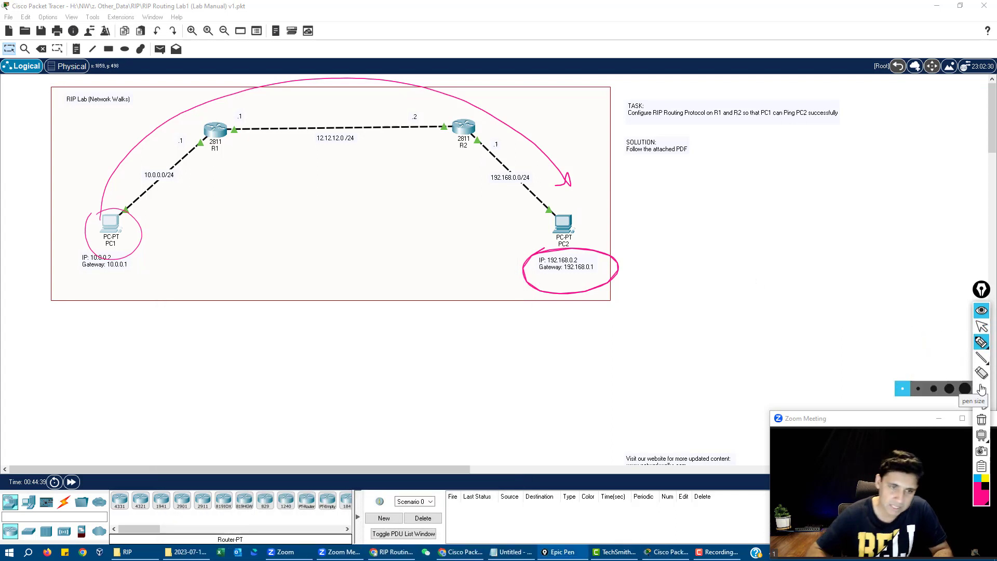
left_click_drag(229, 108, 202, 178)
left_click_drag(191, 121, 263, 162)
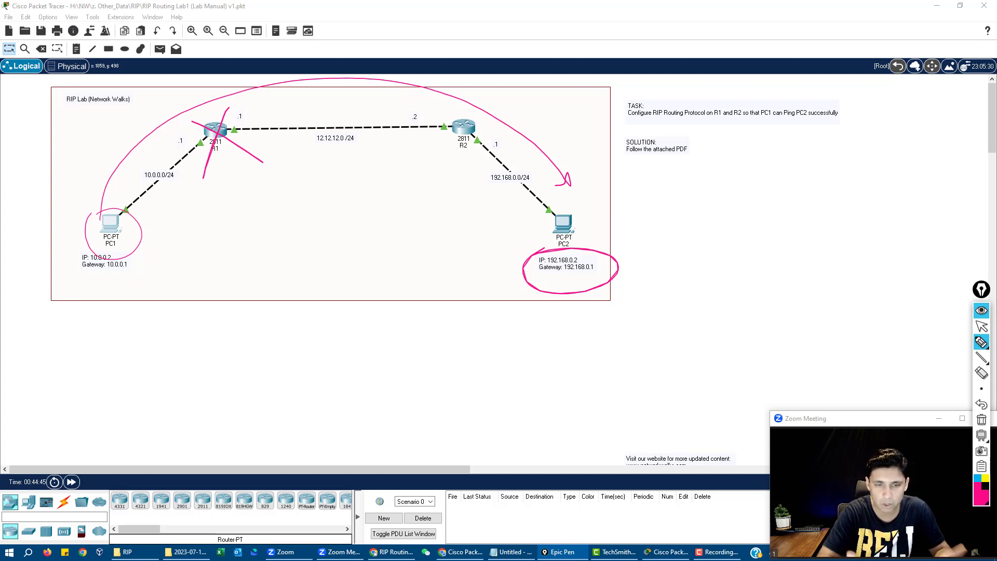
mouse_move(193, 195)
left_mouse_down()
mouse_move(275, 180)
mouse_move(225, 303)
mouse_move(177, 200)
mouse_move(295, 196)
left_mouse_up()
left_click_drag(167, 249, 293, 230)
left_click_drag(173, 272, 289, 255)
left_click_drag(187, 299, 304, 281)
left_click_drag(238, 172, 245, 322)
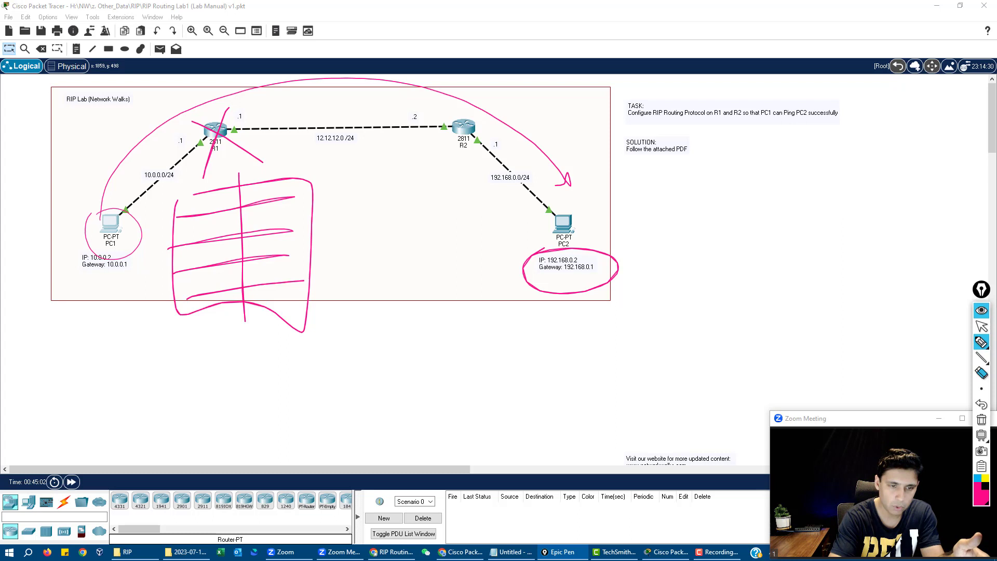
Handwrite a network with interface fa0/1 and the 12.12 network, marking R2's .2 address.
left_click_drag(185, 246, 223, 234)
left_click(229, 228)
left_click(237, 225)
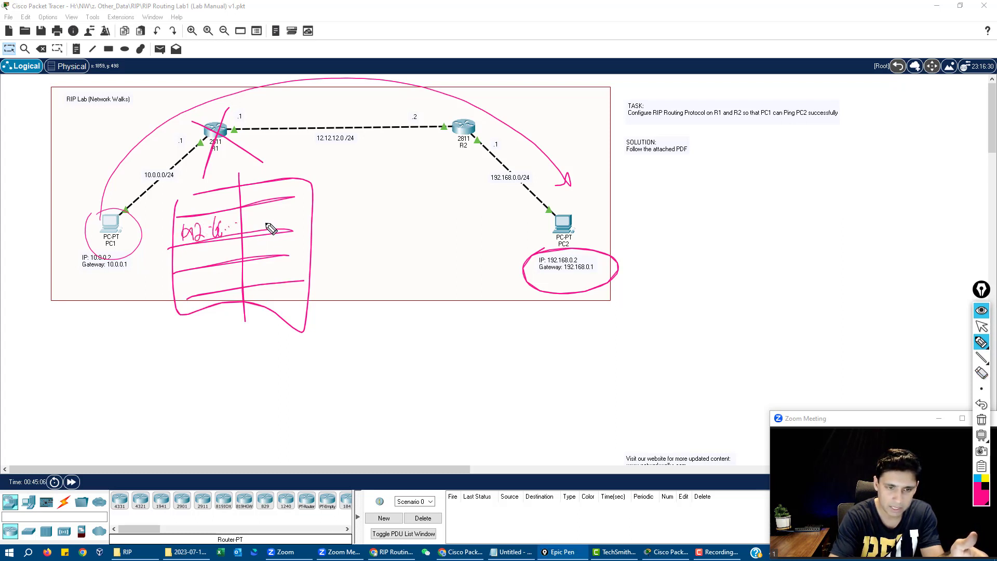
mouse_move(261, 218)
left_mouse_down()
mouse_move(280, 222)
mouse_move(271, 226)
left_mouse_up()
mouse_move(276, 213)
left_mouse_down()
mouse_move(288, 233)
mouse_move(303, 220)
mouse_move(350, 223)
left_mouse_up()
left_click_drag(361, 212, 365, 222)
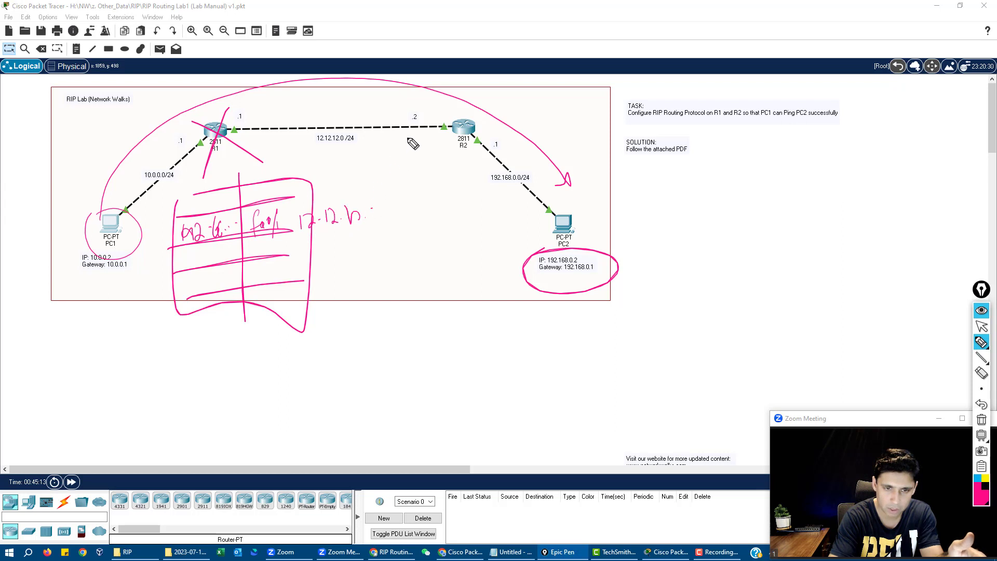
left_click_drag(429, 109, 447, 124)
left_click_drag(219, 102, 403, 118)
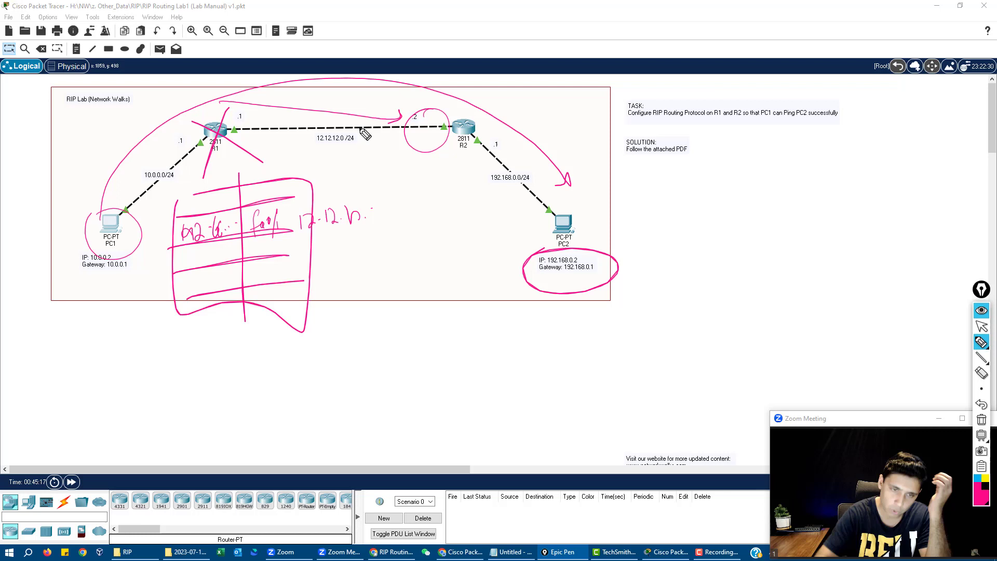
Erase all annotations and open router R1's CLI.
left_click(981, 420)
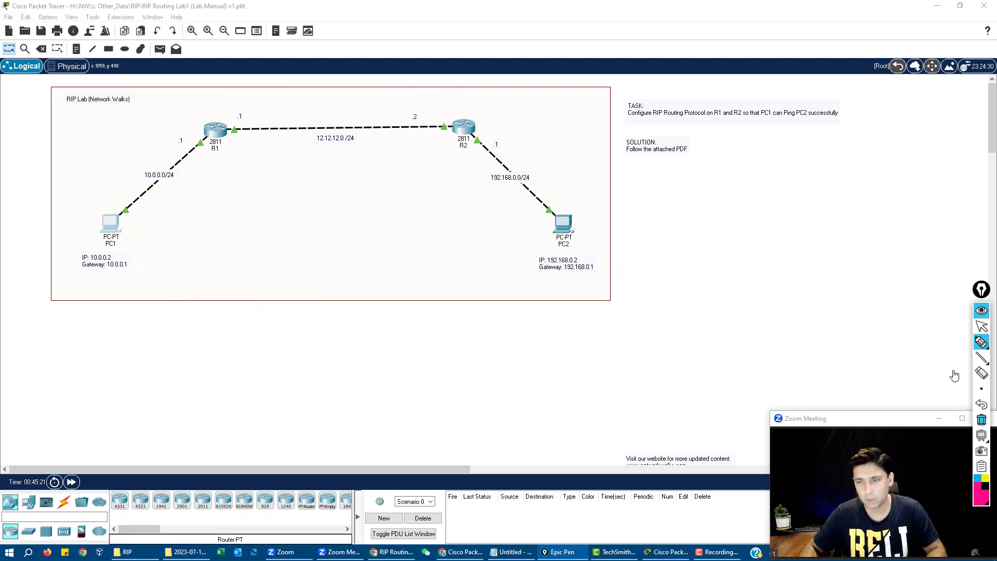
left_click(982, 326)
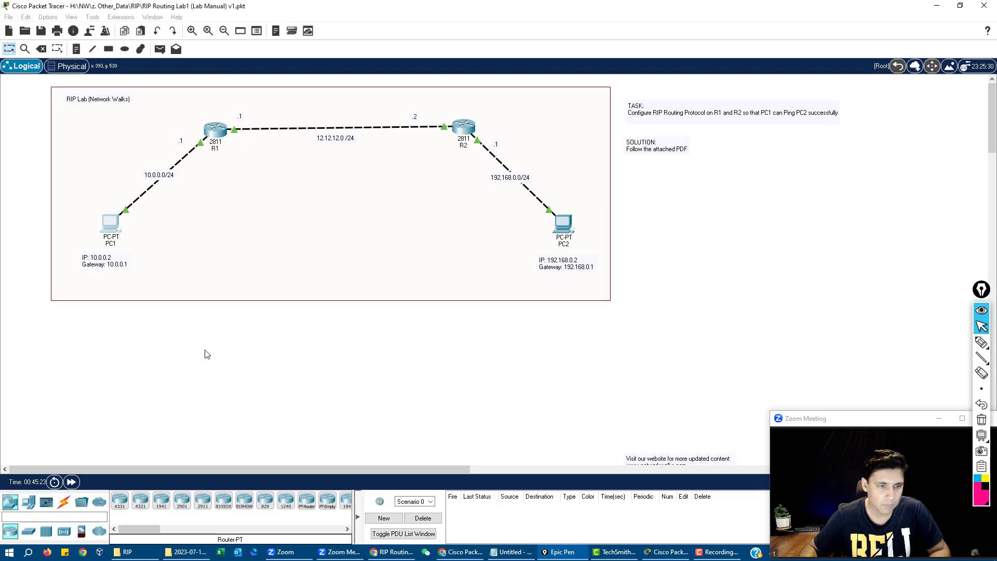
left_click(216, 136)
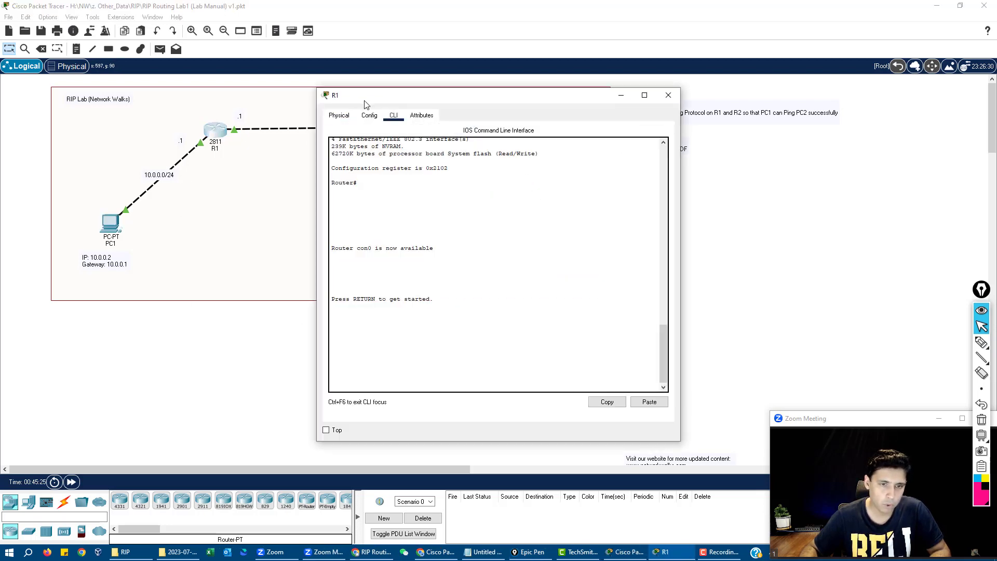
Bring up the lab manual and highlight Step 1's router rip and Step 2's version 2 commands.
left_click_drag(364, 100, 326, 161)
left_click(380, 553)
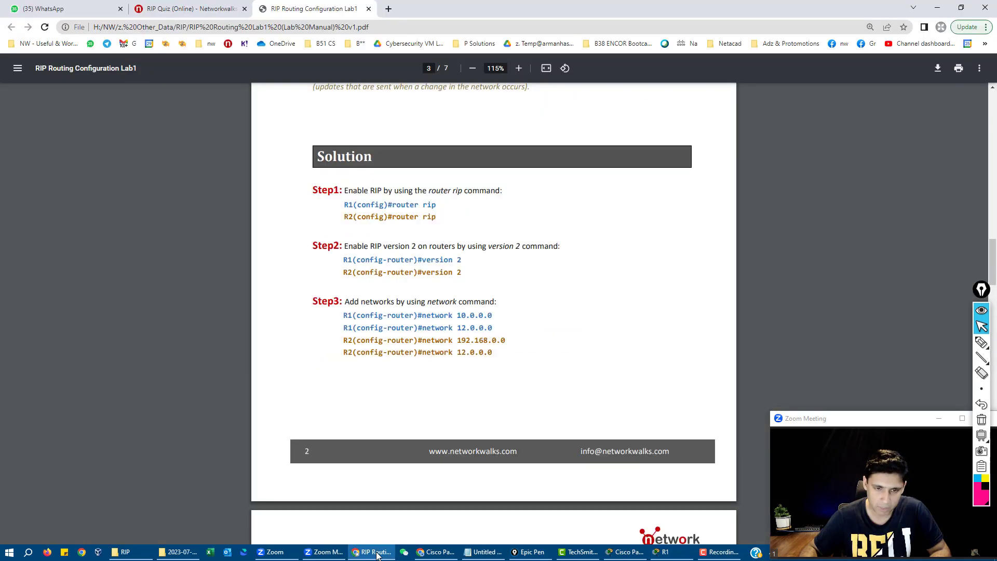
scroll(388, 227, "up", 4)
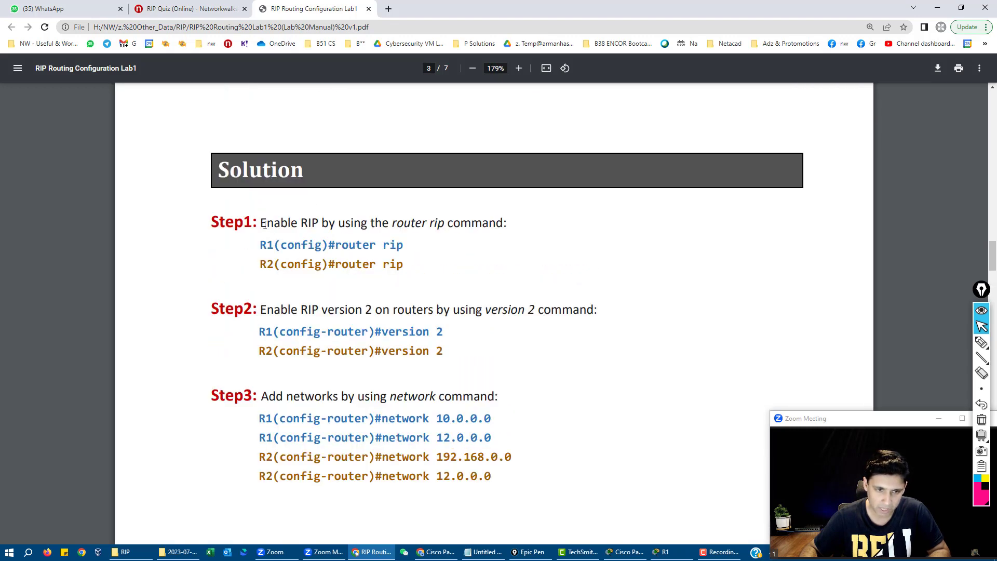
left_click_drag(264, 224, 506, 225)
left_click(441, 285)
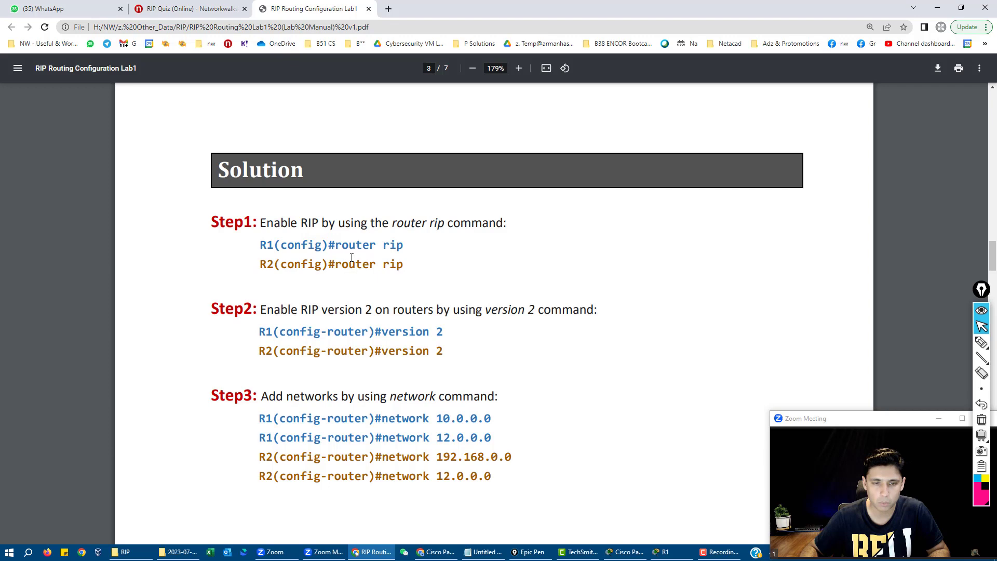
left_click_drag(328, 245, 405, 246)
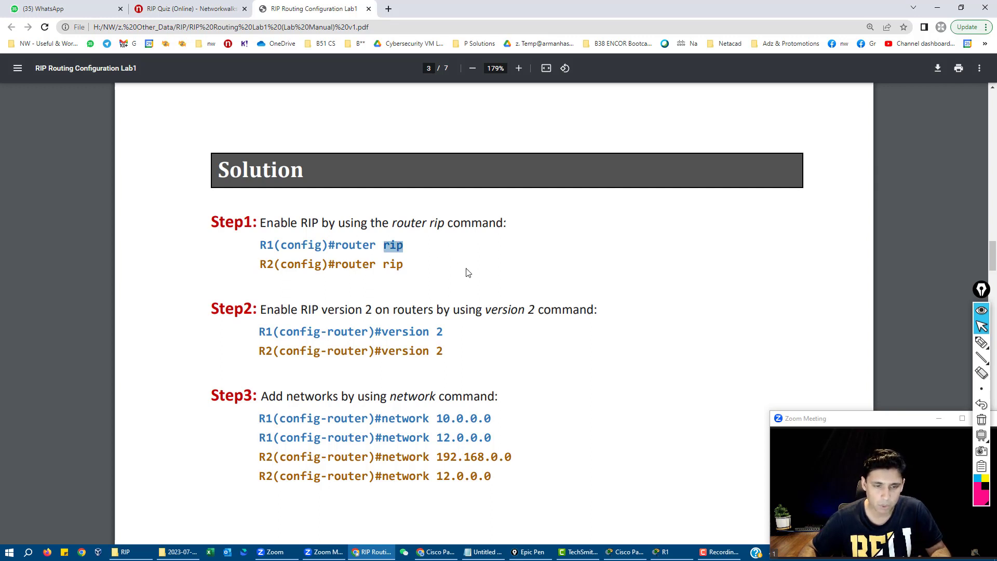
left_click_drag(261, 310, 390, 309)
left_click_drag(443, 332, 384, 333)
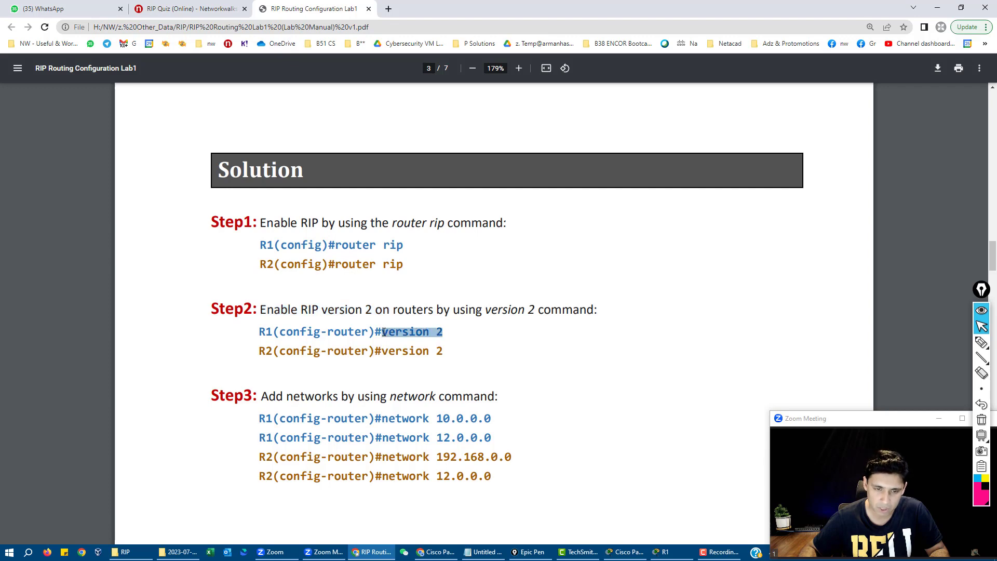
left_click(478, 363)
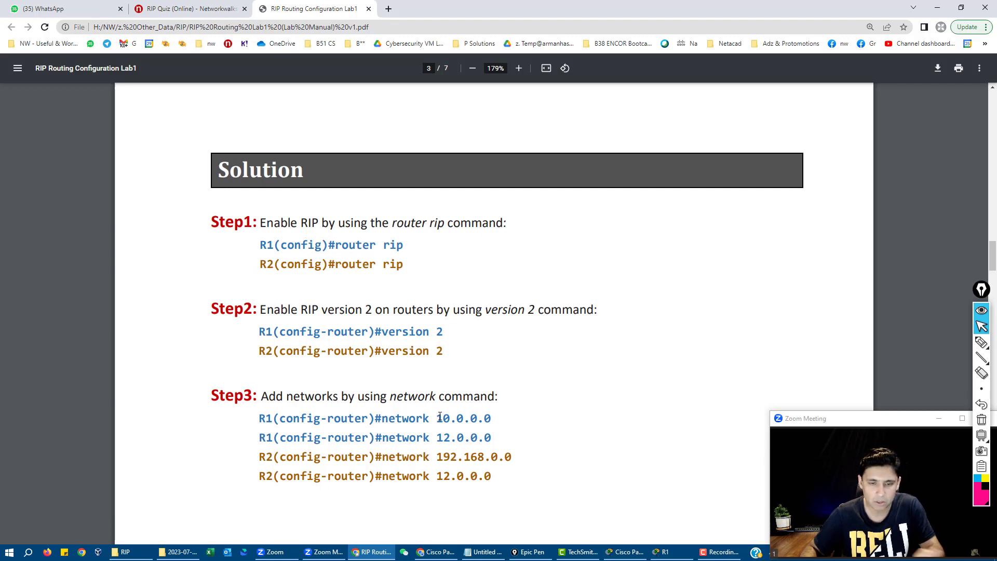
Highlight the network 10.0.0.0 and 12.0.0.0 commands, glancing at the Verification section.
left_click_drag(438, 418, 491, 418)
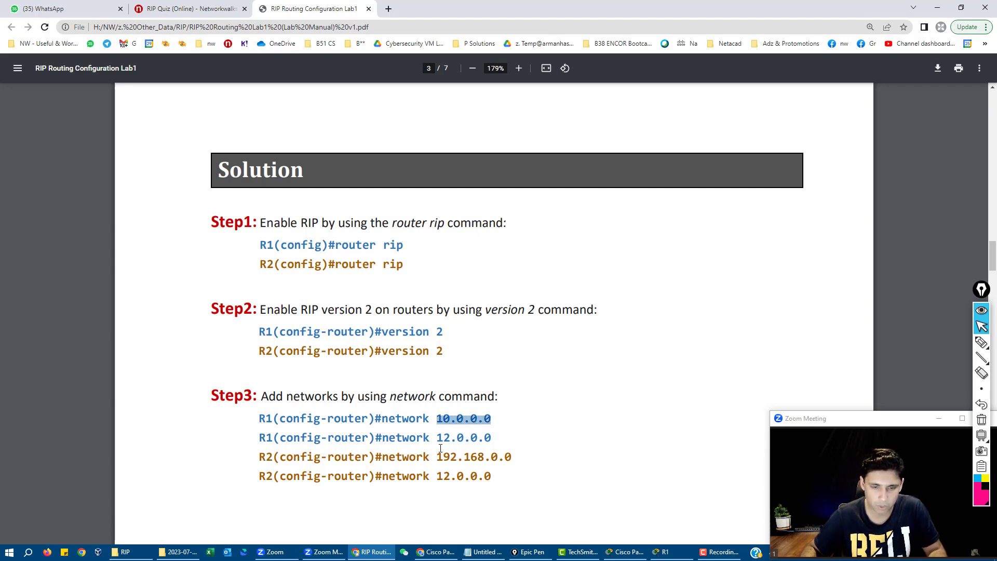
left_click_drag(437, 437, 515, 438)
left_click(582, 410)
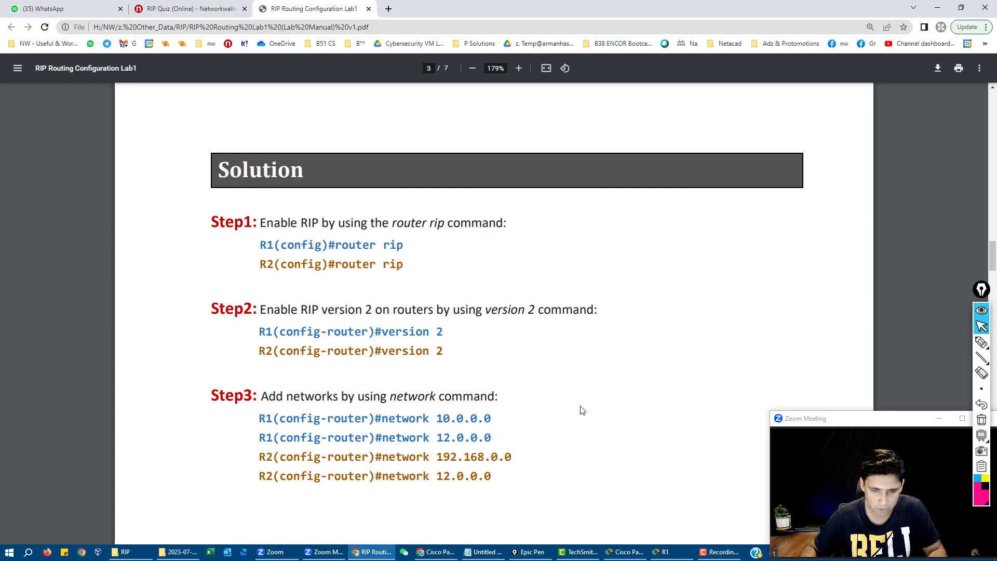
scroll(582, 410, "down", 6)
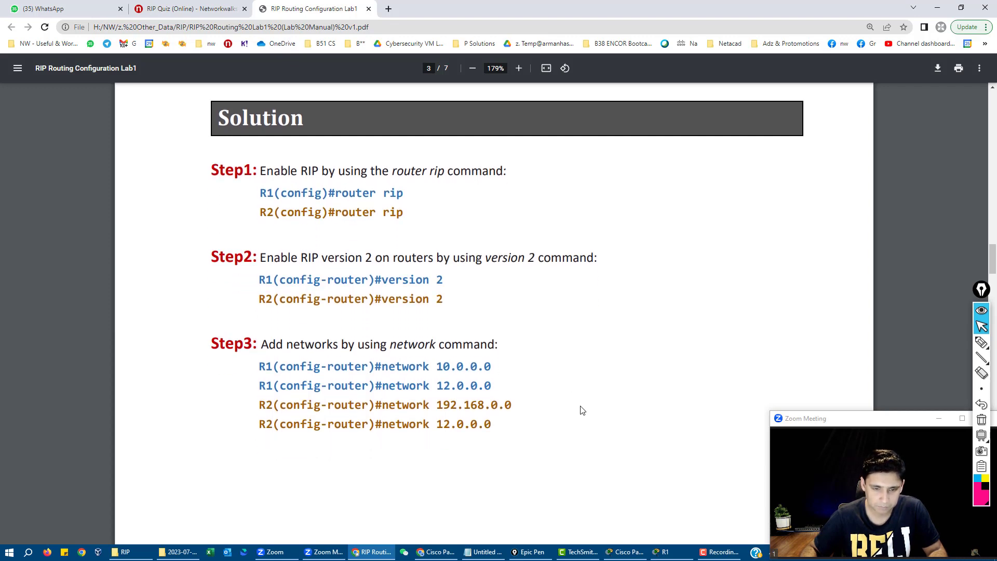
scroll(582, 410, "down", 8)
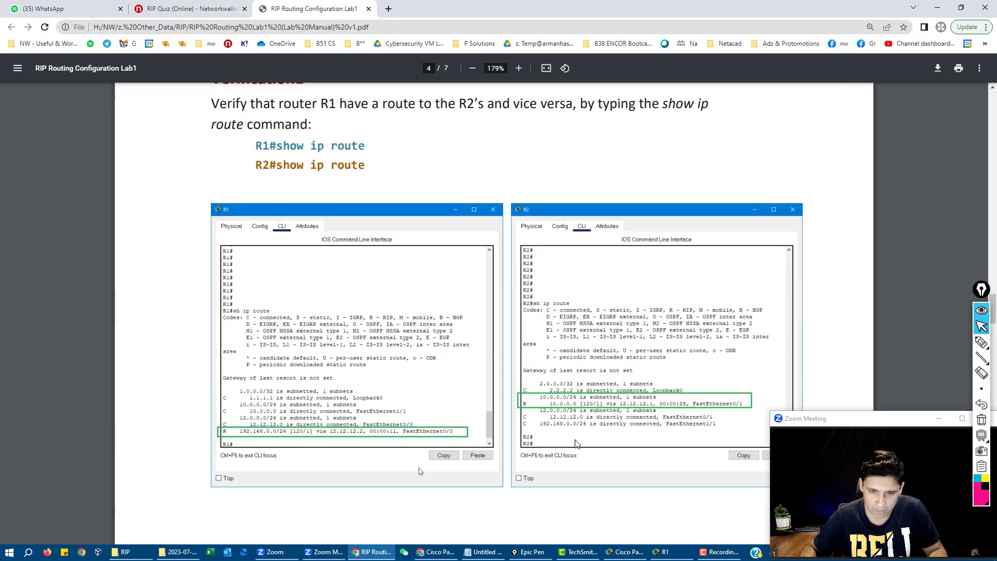
scroll(548, 437, "up", 5)
scroll(548, 436, "up", 8)
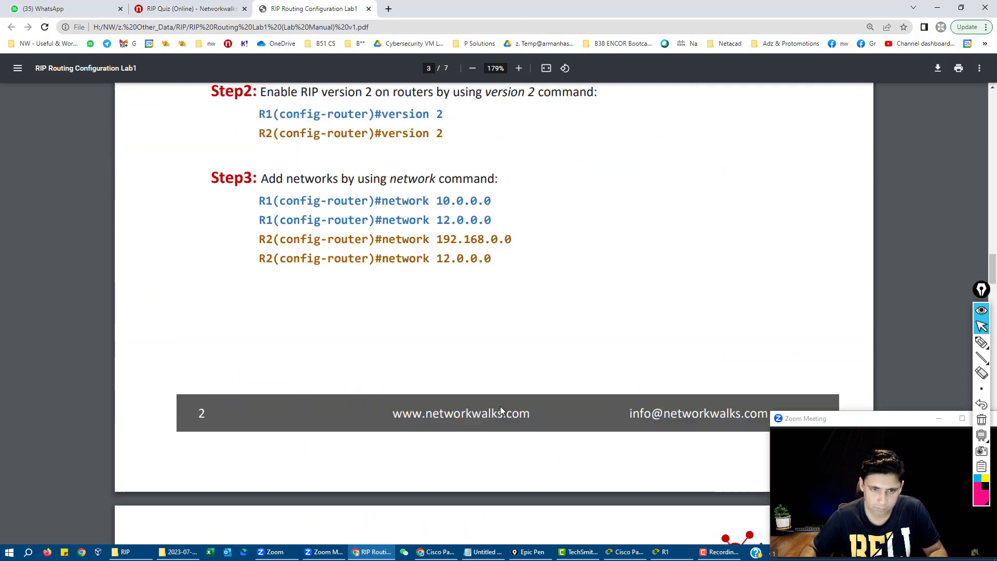
left_click_drag(436, 367, 505, 379)
left_click(688, 387)
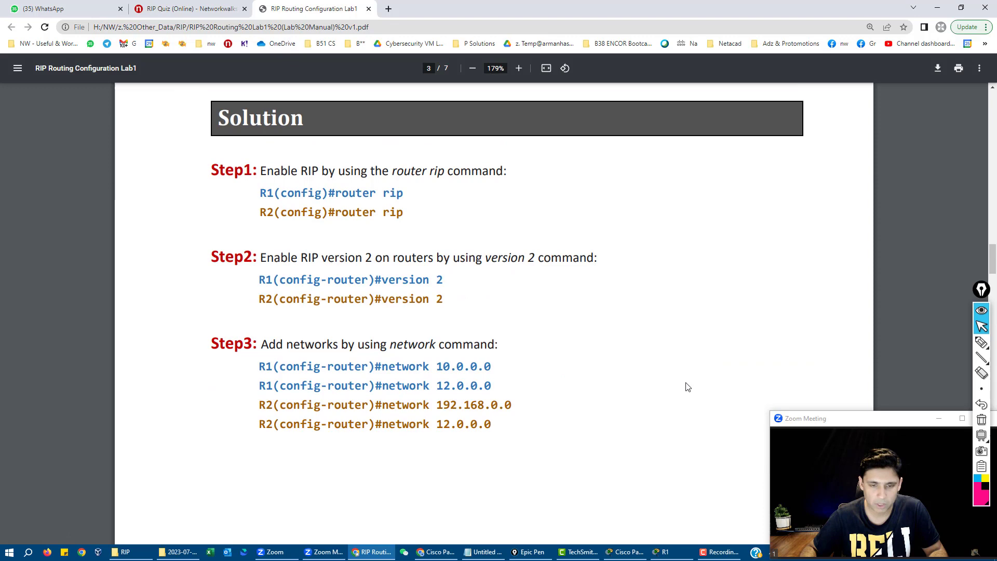
Return to Packet Tracer and enter privileged mode on R1 with enable.
left_click(935, 7)
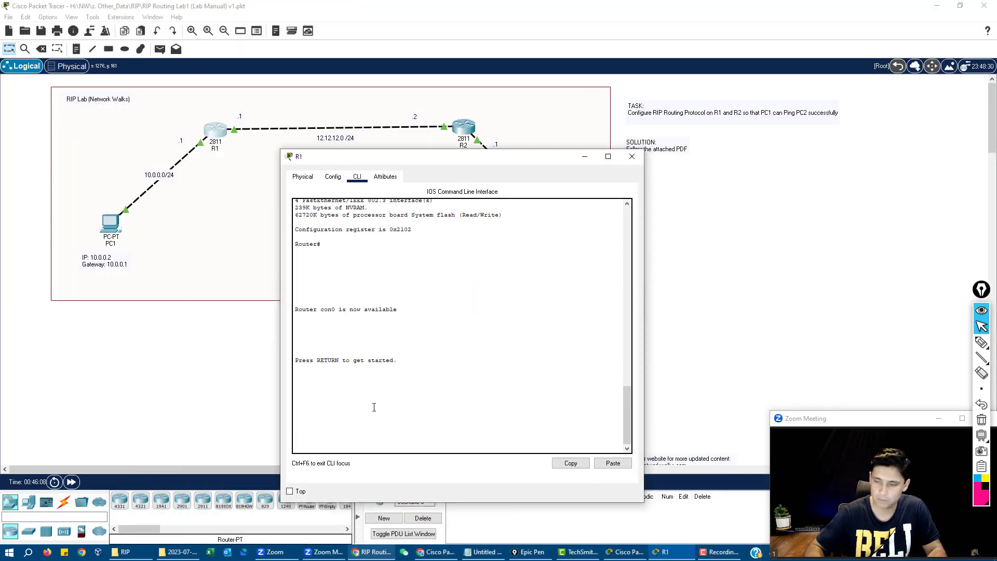
key("Return")
type("ena")
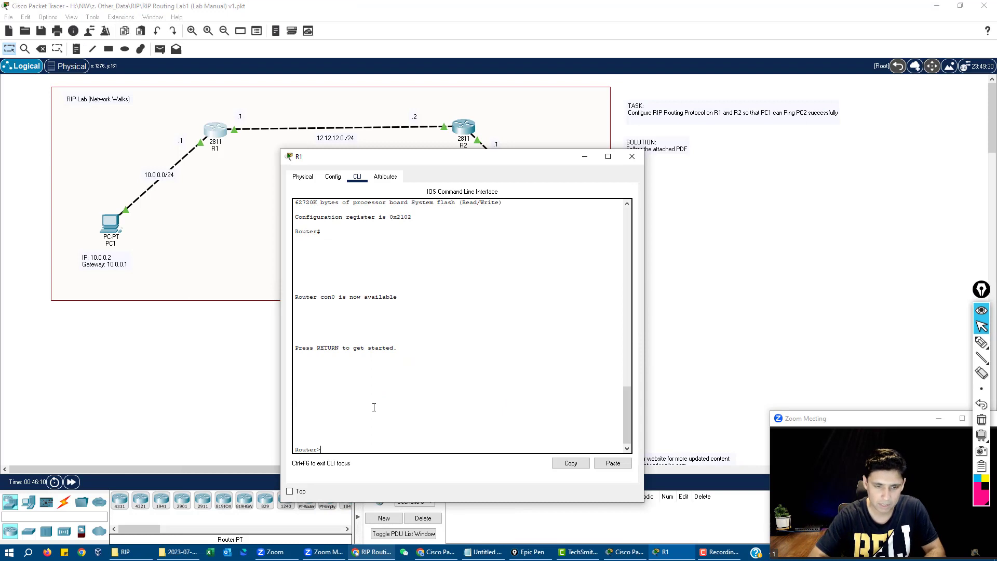
type("ble")
key("Return")
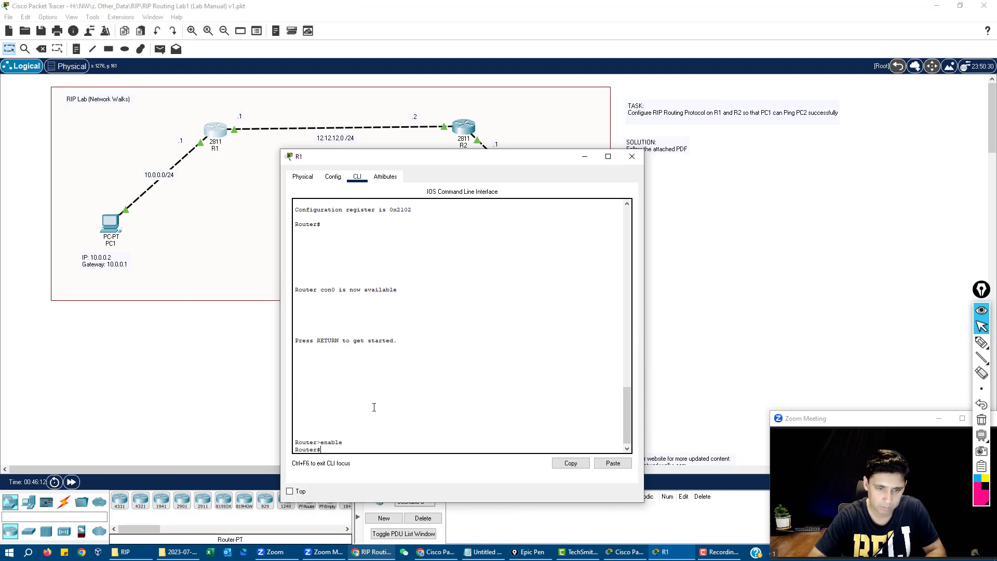
Set the CLI font size to 10 in Preferences and apply it.
left_click(55, 18)
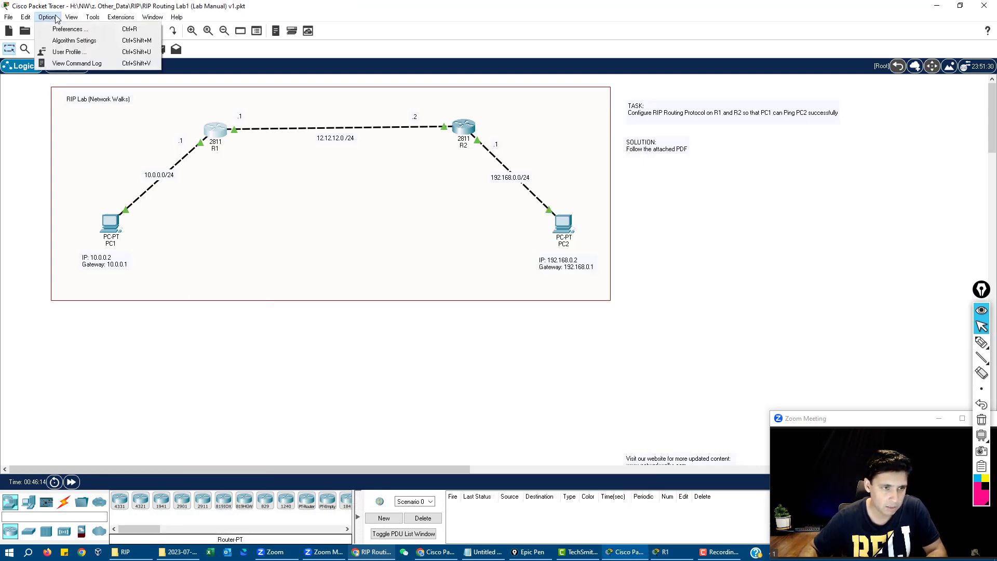
left_click(60, 29)
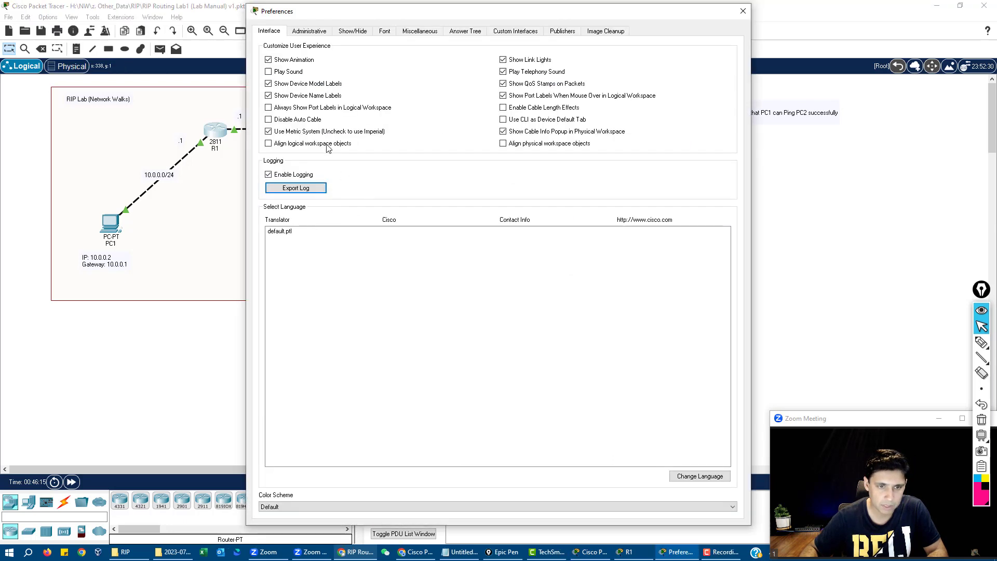
left_click(381, 32)
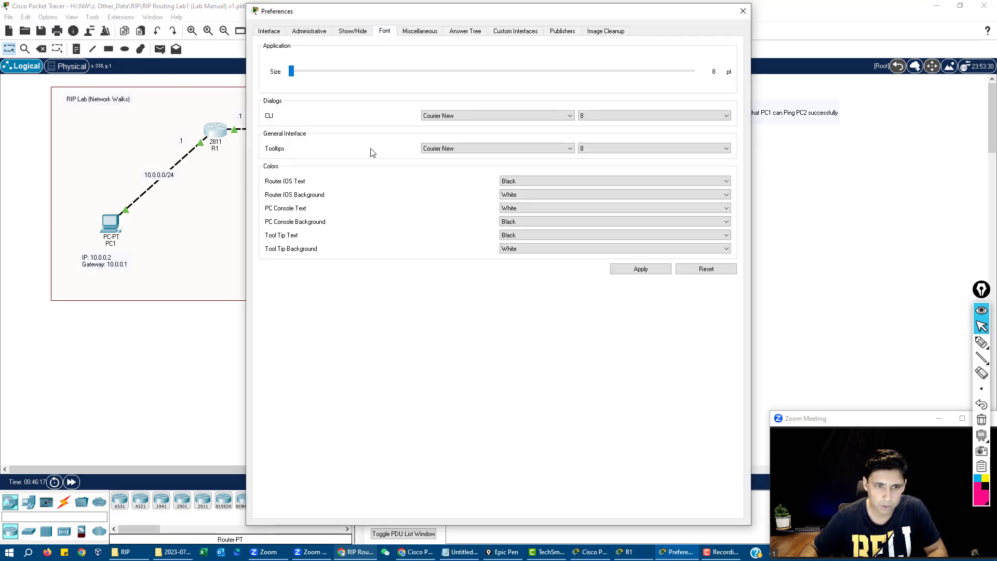
left_click(608, 116)
left_click(606, 139)
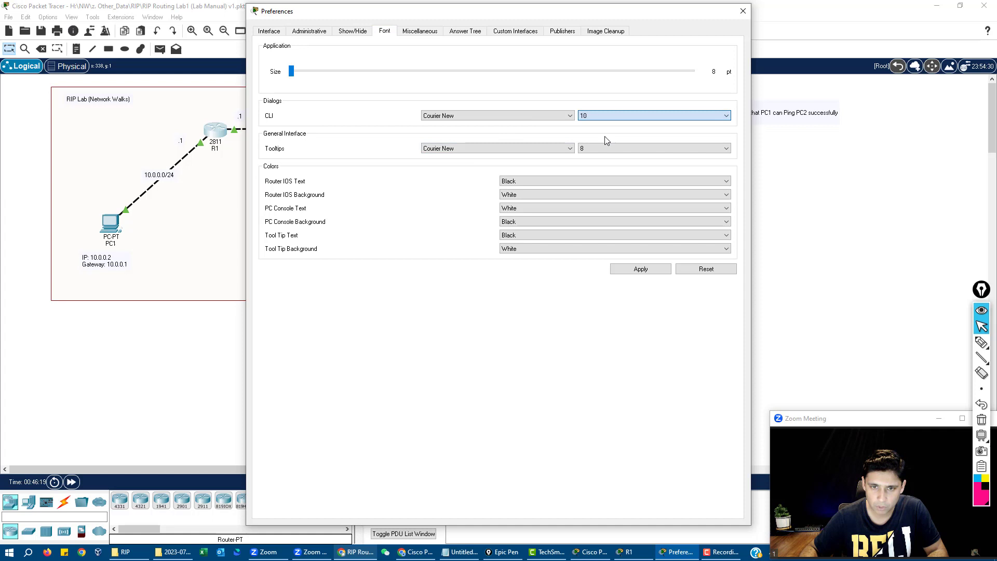
left_click(644, 270)
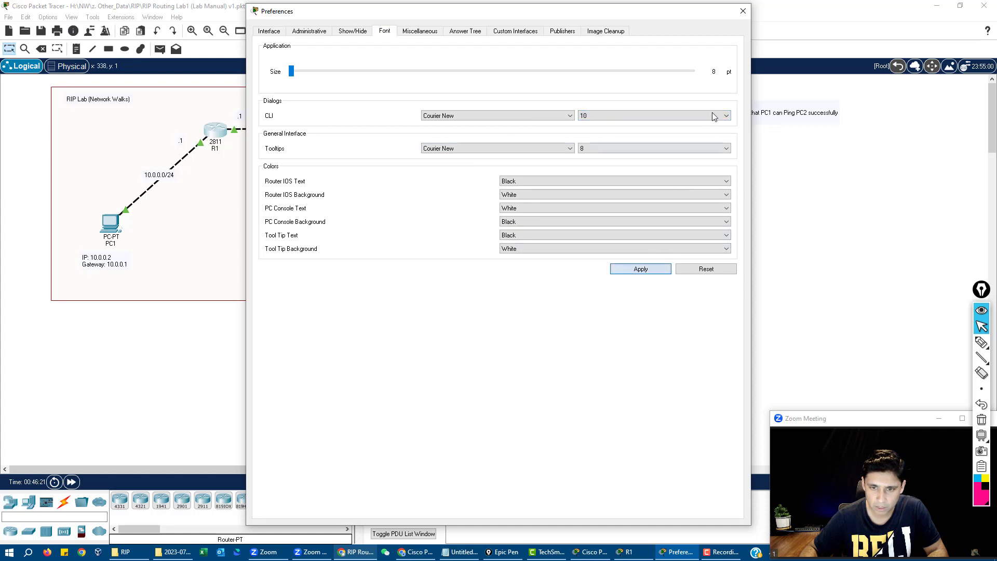
left_click(743, 10)
Raise the CLI font size to 12 in Preferences and apply it.
left_click(225, 134)
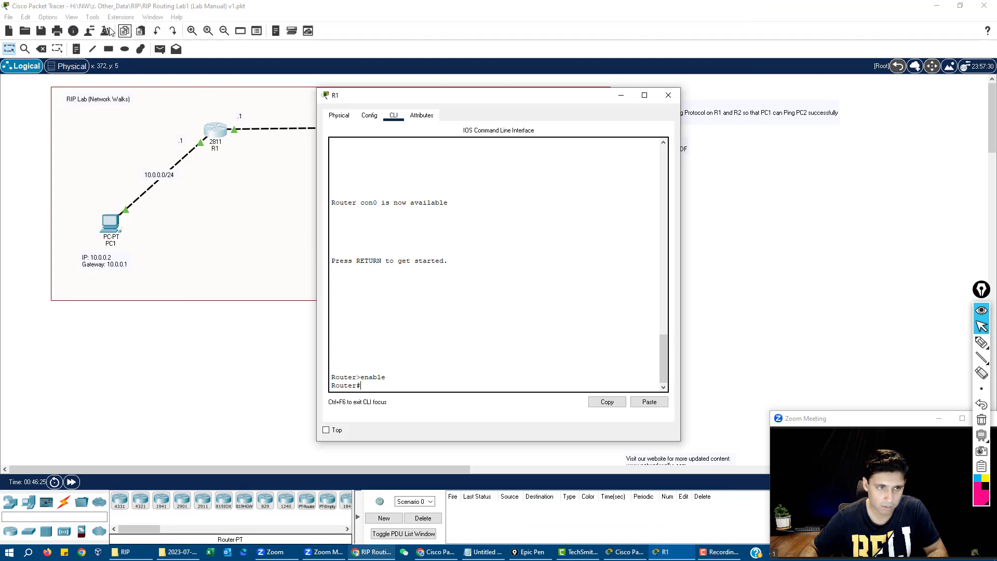
left_click(48, 16)
left_click(48, 17)
key("ctrl+r")
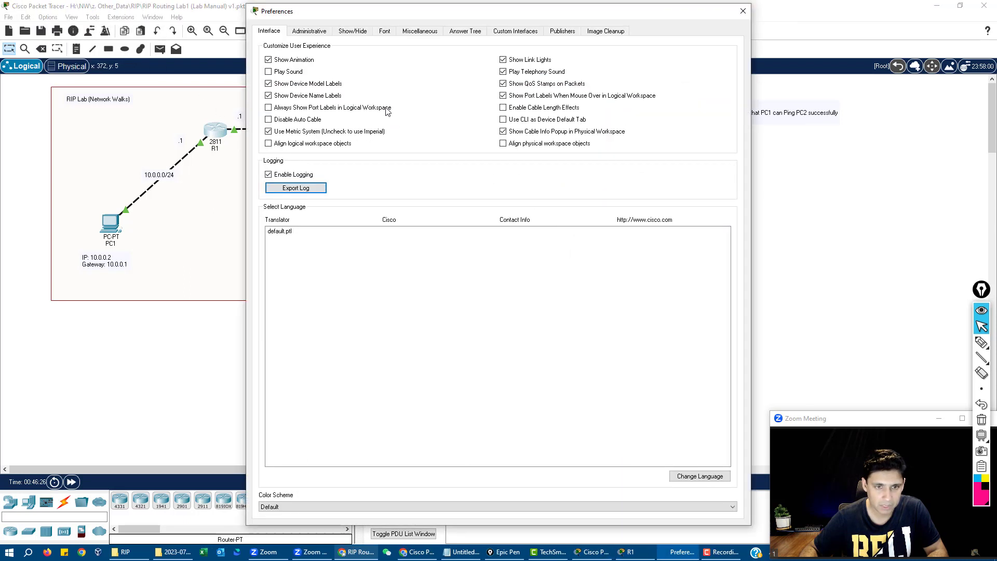
left_click(384, 32)
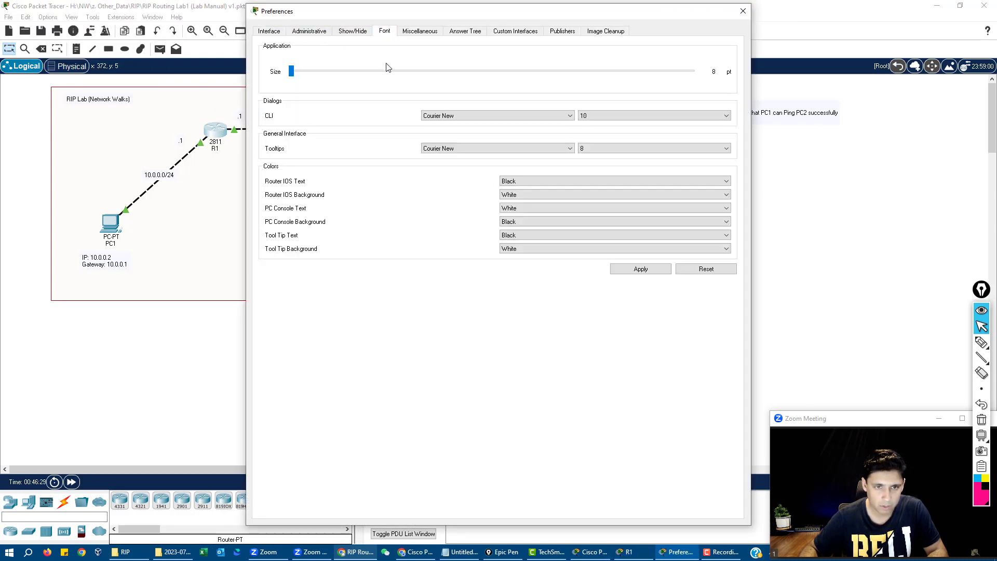
left_click(611, 116)
left_click(604, 150)
left_click(640, 268)
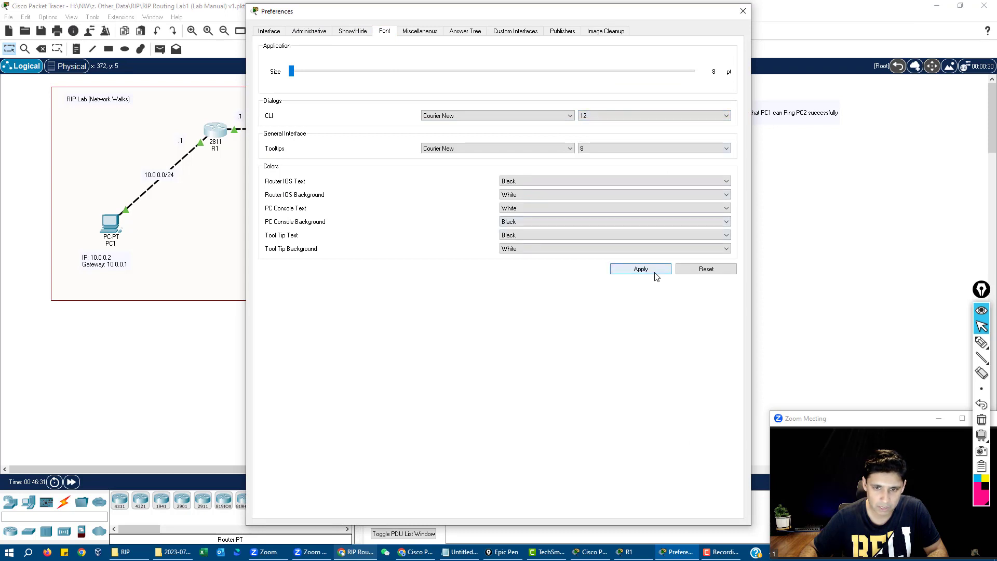
Run show ip route in R1's console to display its routing table.
left_click(743, 11)
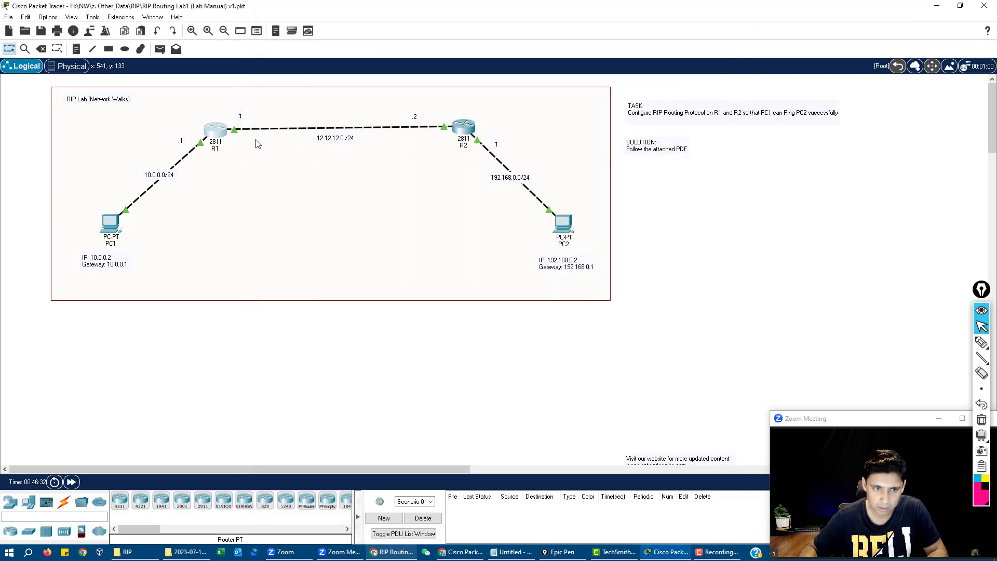
left_click(224, 134)
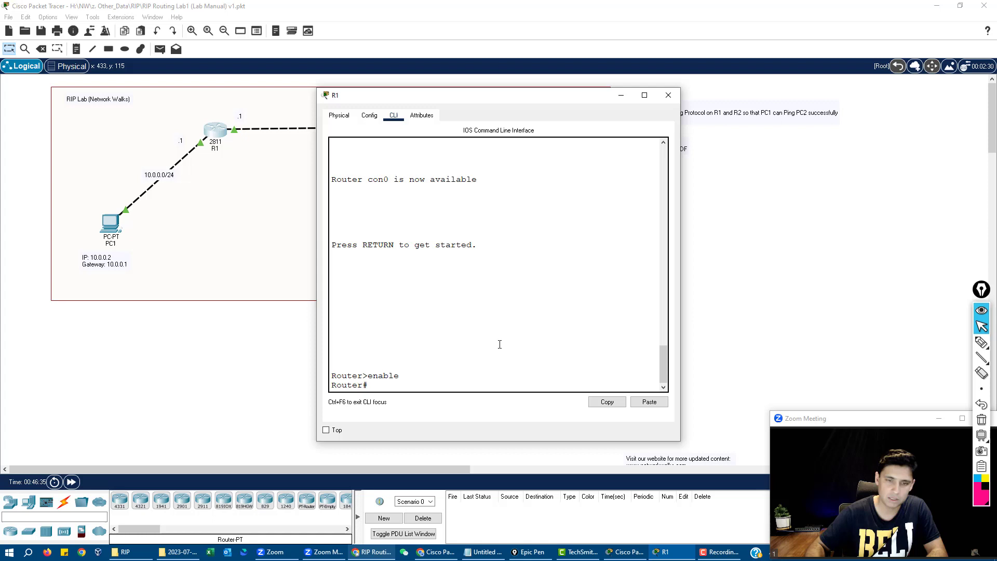
key("Return")
key("Return")
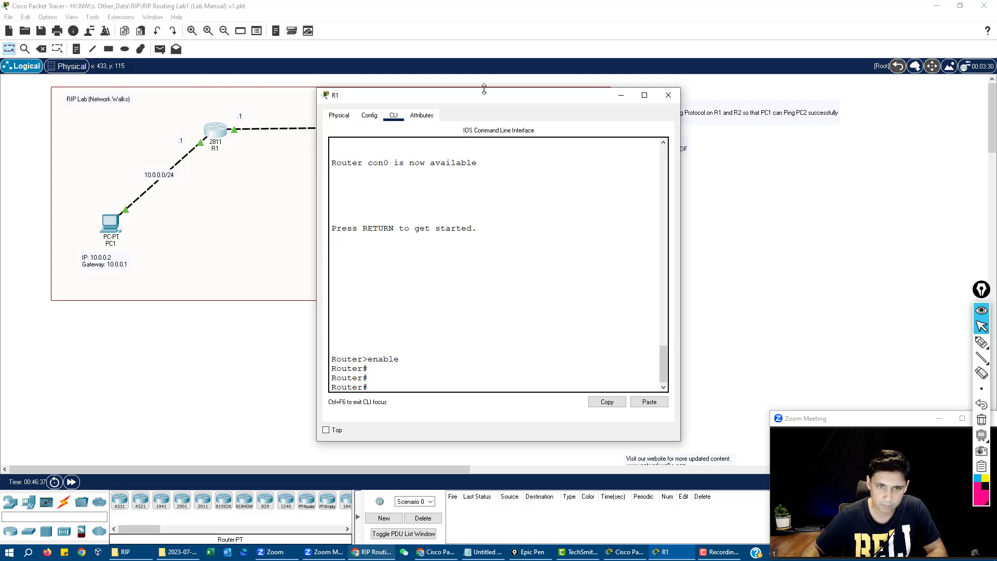
left_click_drag(486, 103, 446, 195)
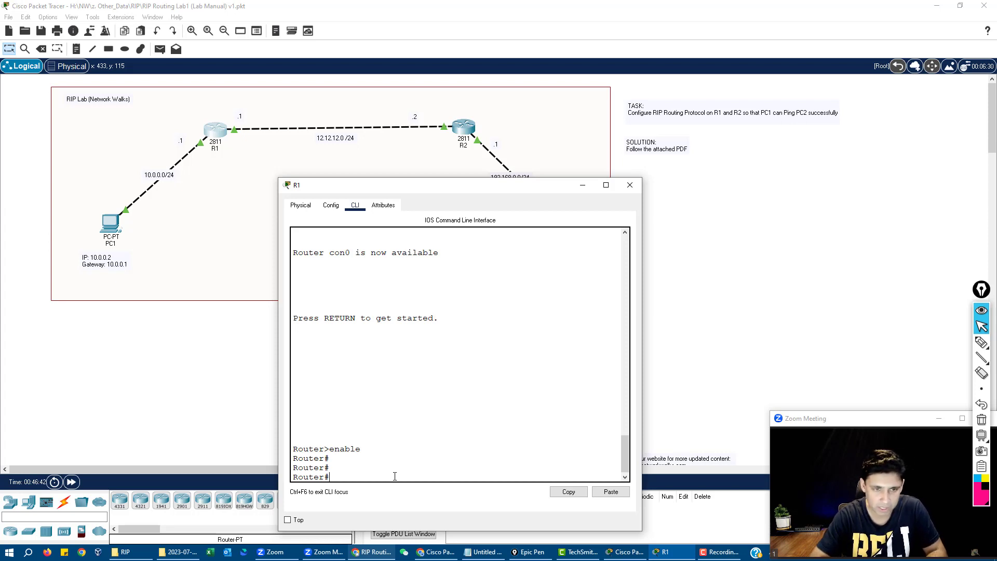
type("configure")
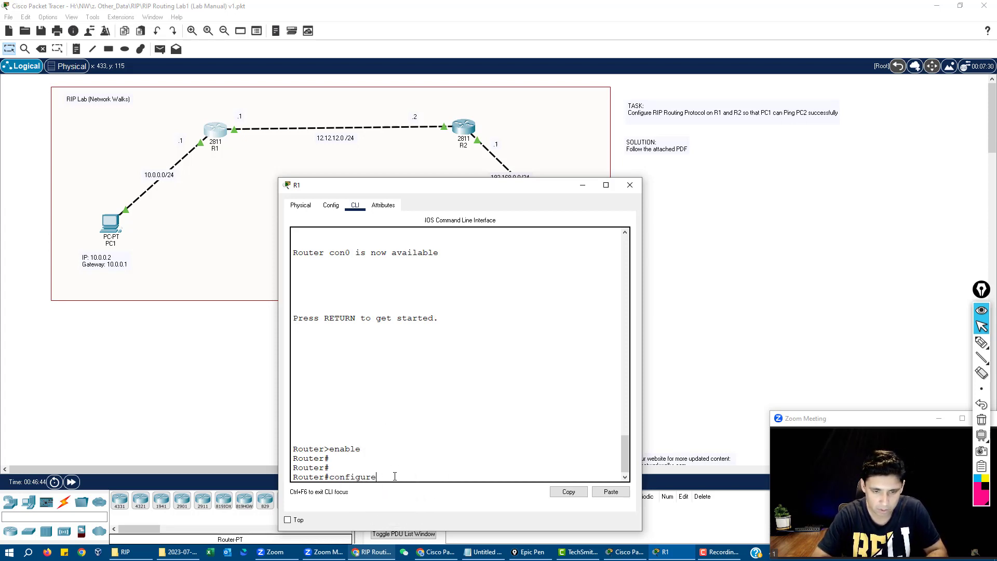
key("BackSpace")
key("BackSpace")
key("BackSpace")
key("BackSpace")
key("BackSpace")
key("BackSpace")
key("BackSpace")
key("BackSpace")
key("BackSpace")
type("show ip")
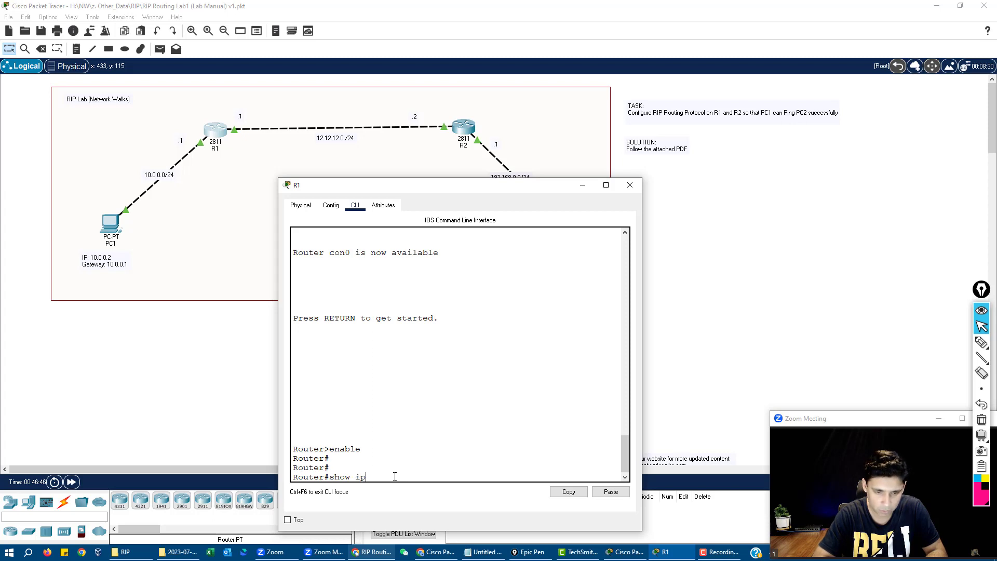
type(" route")
key("Return")
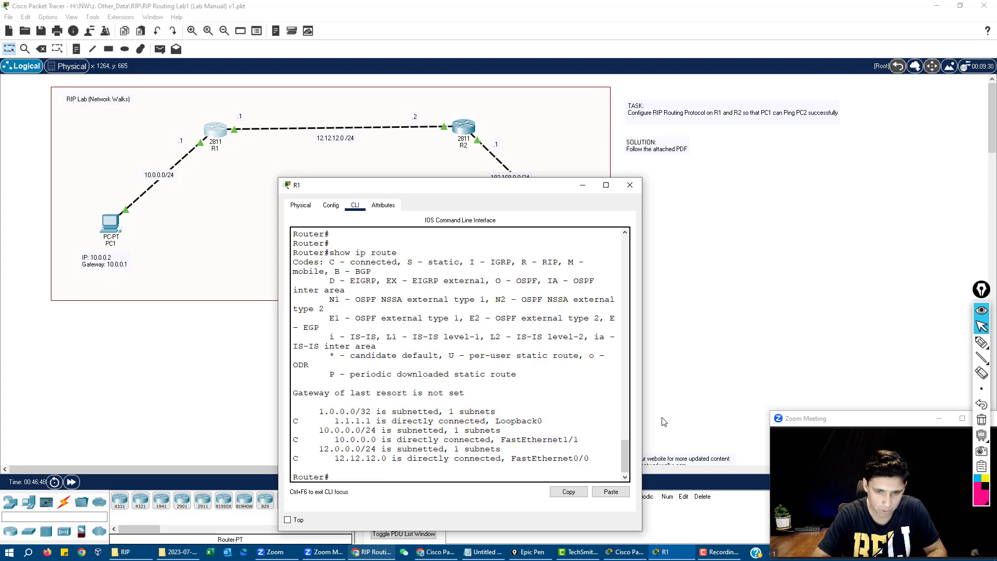
Review R1's connected routes, then enter global configuration mode with configure terminal.
left_click_drag(643, 419, 693, 422)
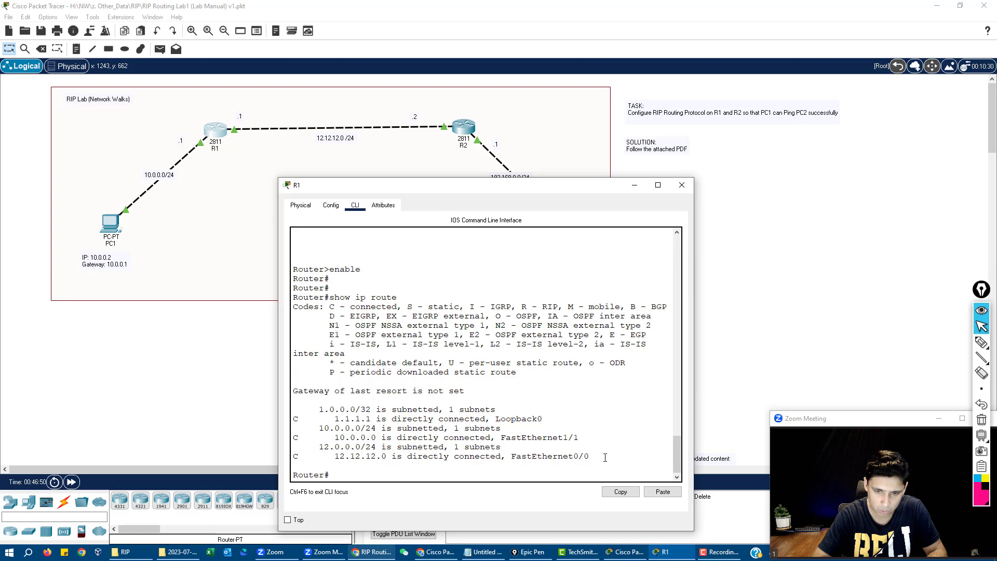
left_click_drag(604, 457, 298, 410)
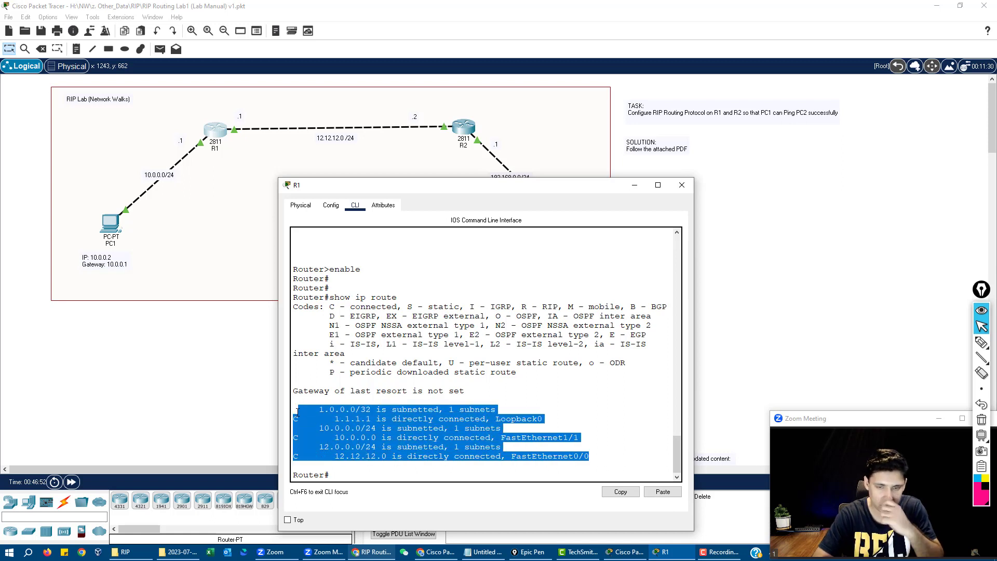
left_click(344, 429)
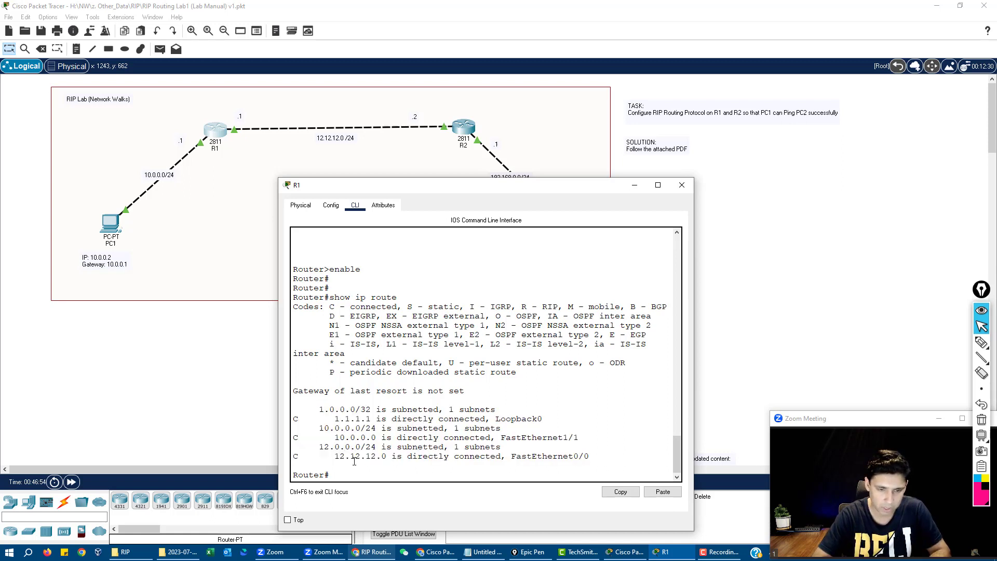
key("Return")
key("Return")
key("Return")
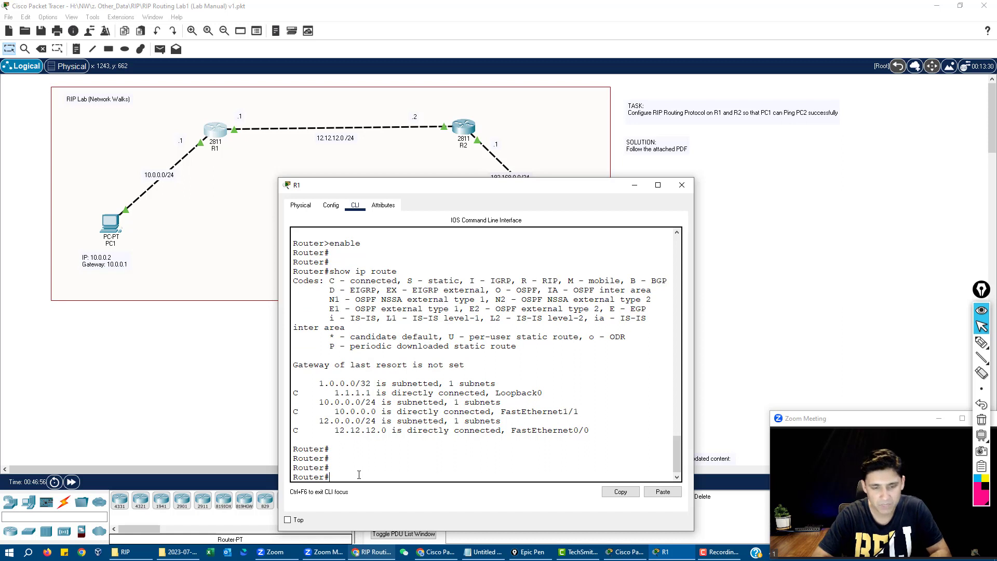
type("configure terminal")
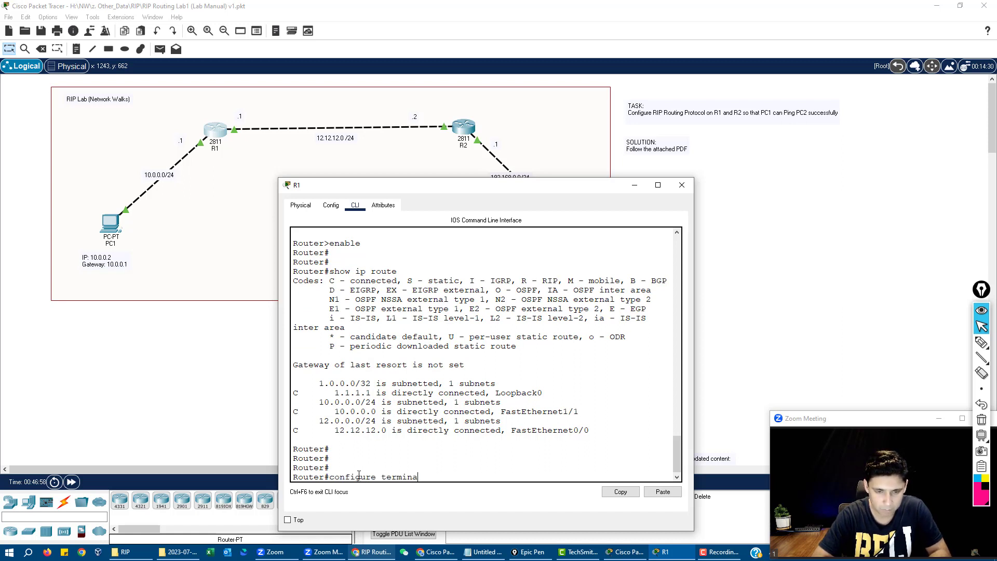
key("Return")
Enter router rip and version 2 on R1 and begin the network command.
type("router ")
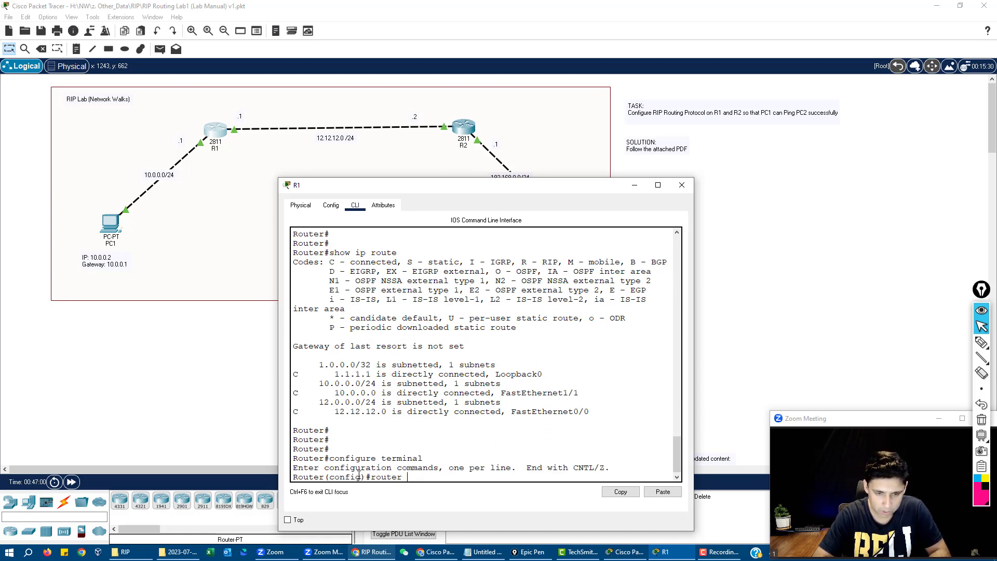
type("rip")
key("Return")
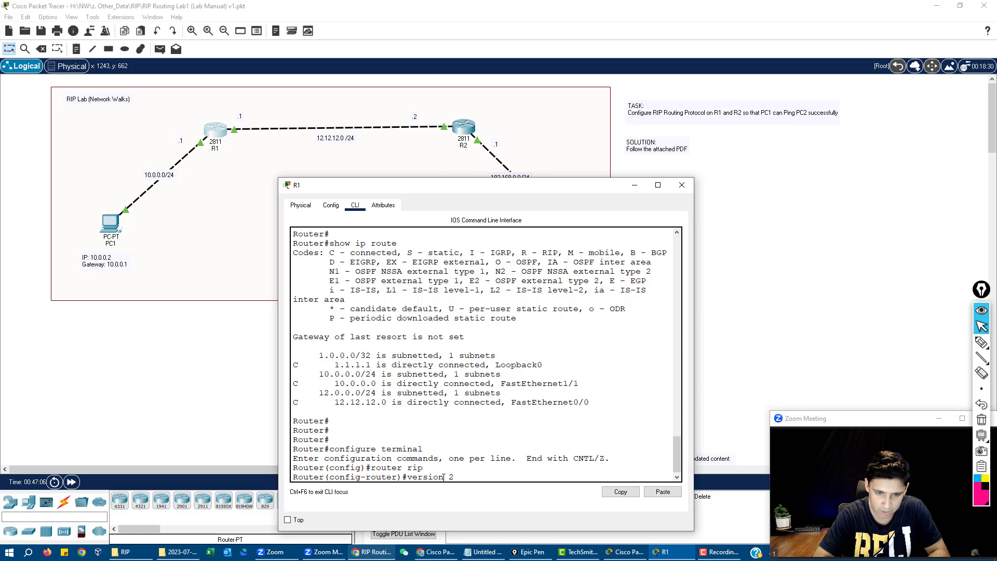
key("Return")
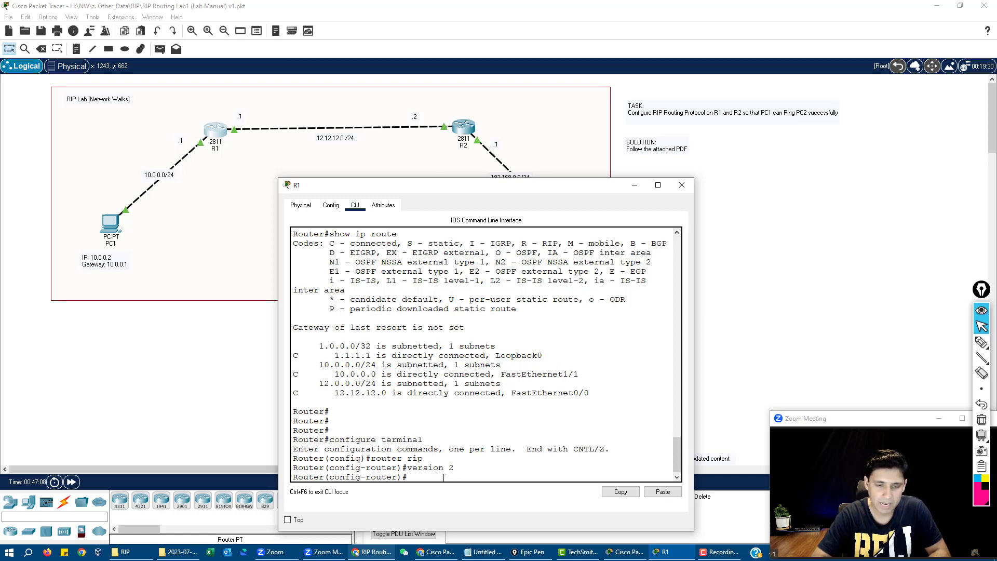
type("network")
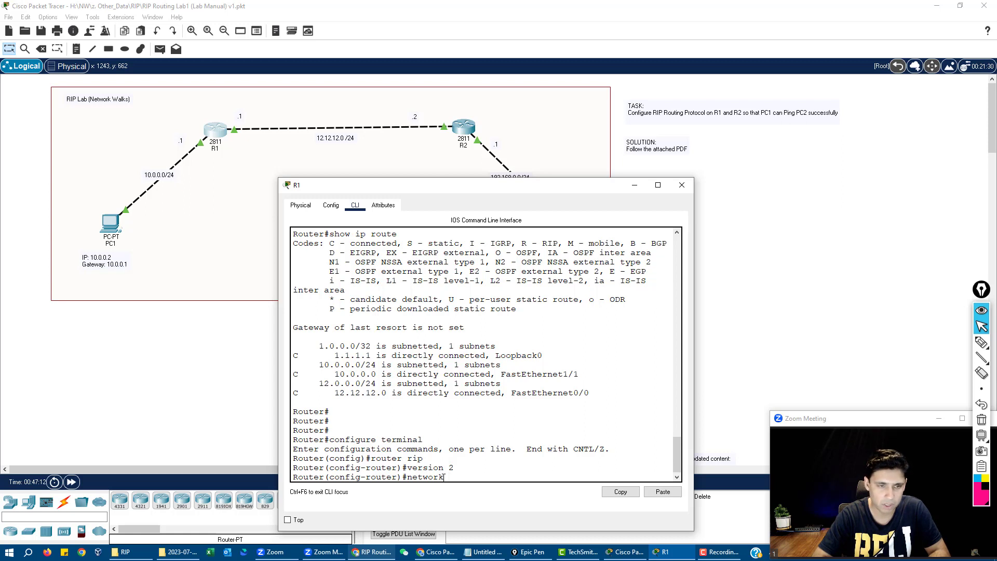
Circle PC1's 10.0.0.0/24 link and R1's loopback with the on-screen highlighter.
left_click(981, 342)
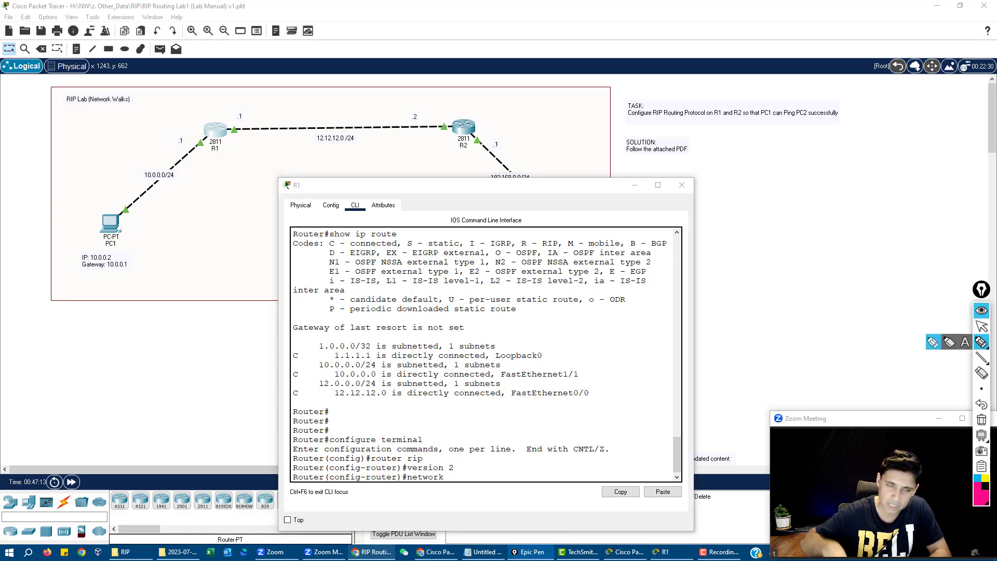
mouse_move(210, 132)
left_mouse_down()
mouse_move(77, 300)
mouse_move(212, 188)
mouse_move(194, 144)
mouse_move(235, 125)
mouse_move(417, 97)
mouse_move(446, 164)
mouse_move(233, 138)
mouse_move(231, 108)
left_mouse_up()
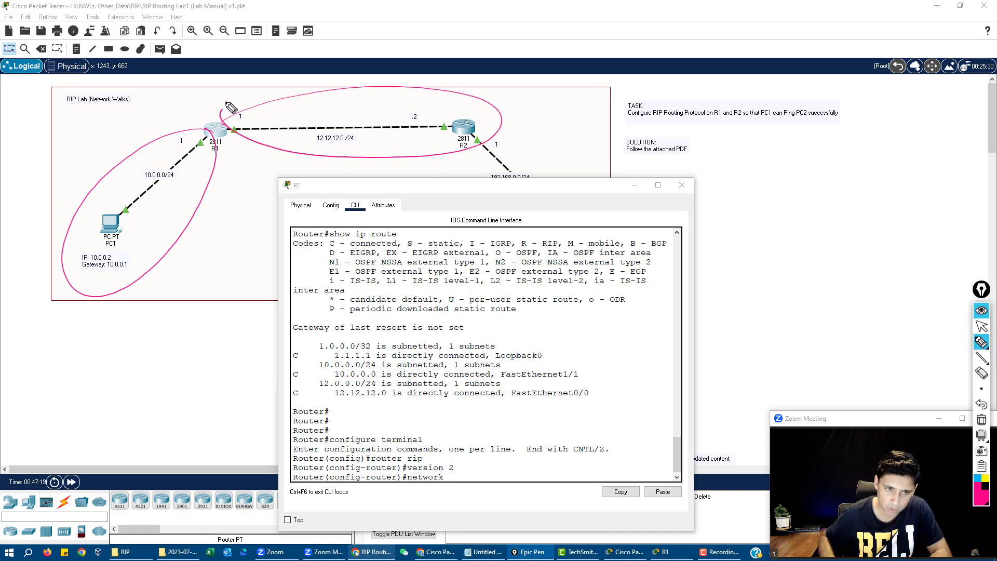
mouse_move(231, 108)
left_mouse_down()
mouse_move(186, 113)
mouse_move(190, 119)
mouse_move(203, 108)
mouse_move(224, 125)
left_mouse_up()
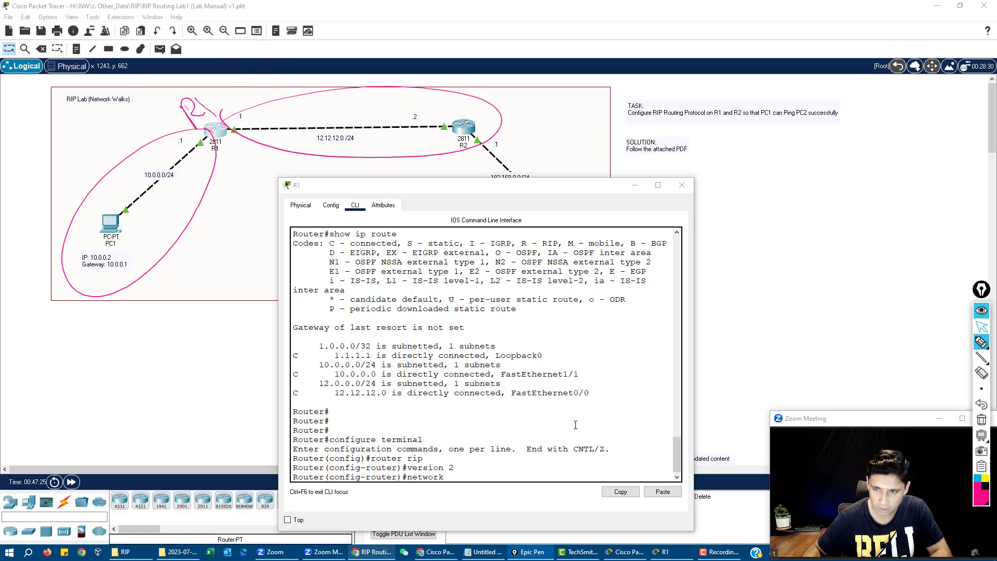
left_click(981, 326)
left_click(464, 481)
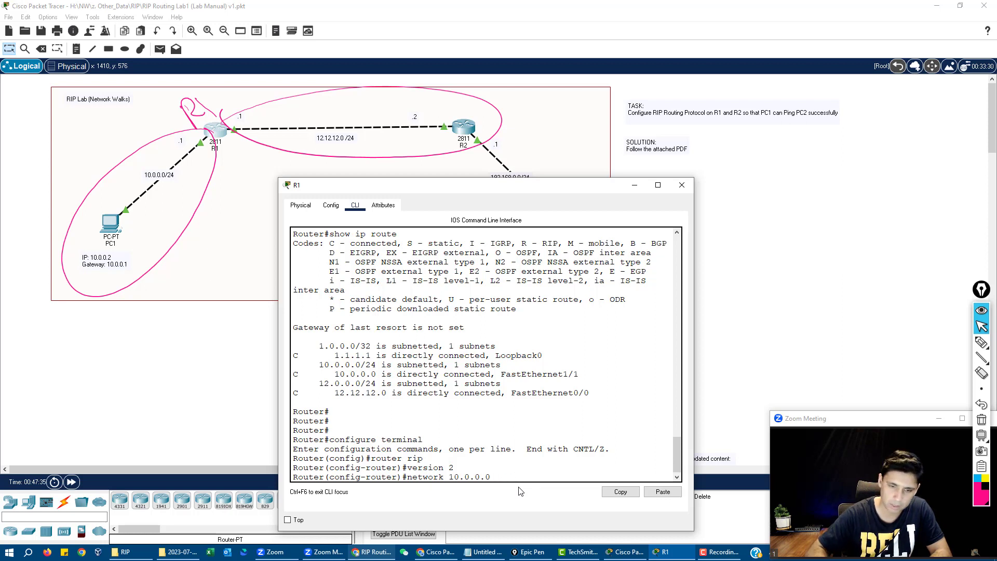
Advertise networks 10.0.0.0 and 12.0.0.0 in R1's RIP and disable auto-summary.
key("Return")
type("network 12.0.0.0")
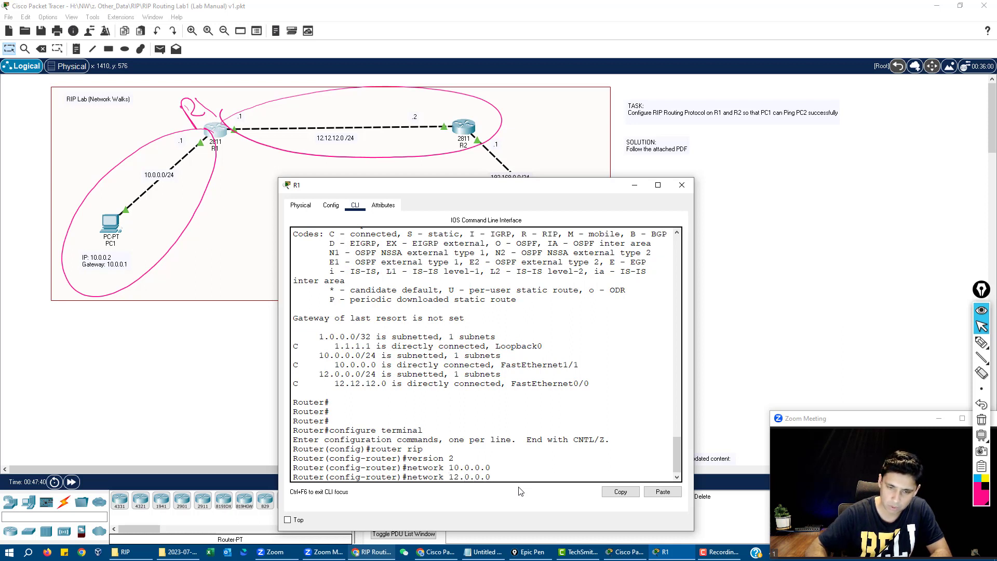
key("Return")
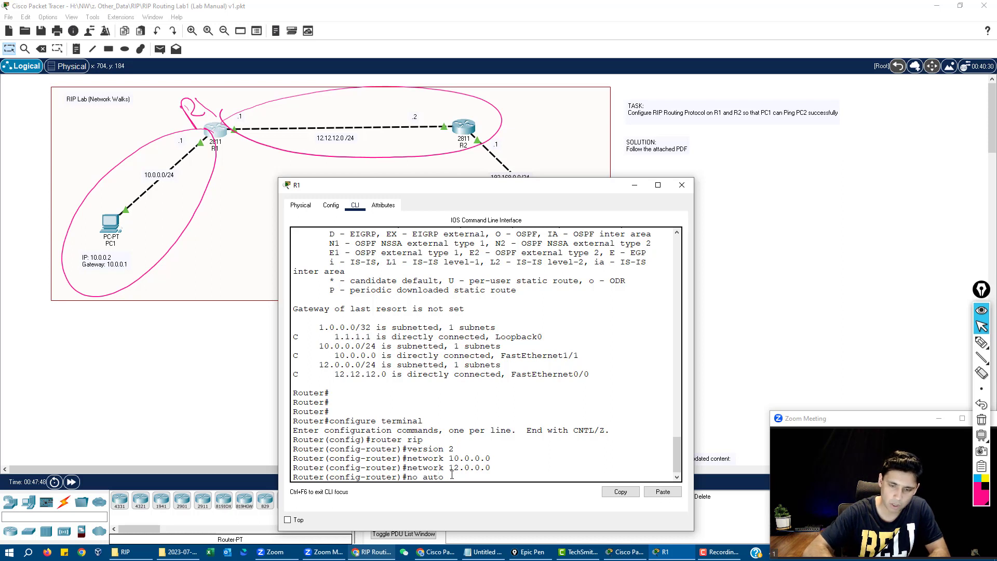
type("-")
key("Tab")
key("Return")
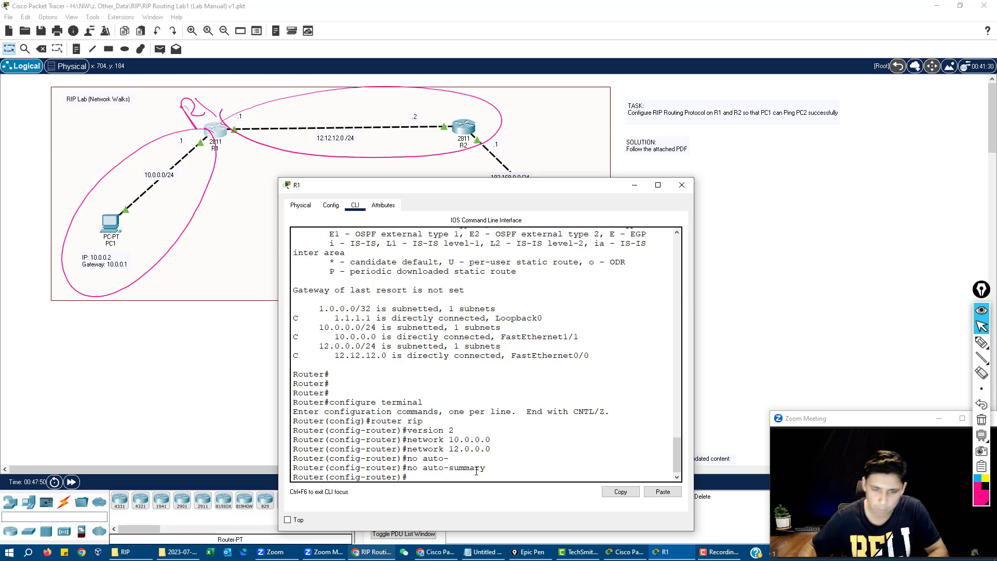
Highlight the no auto-summary and version 2 commands in R1's console.
left_click_drag(489, 468, 408, 468)
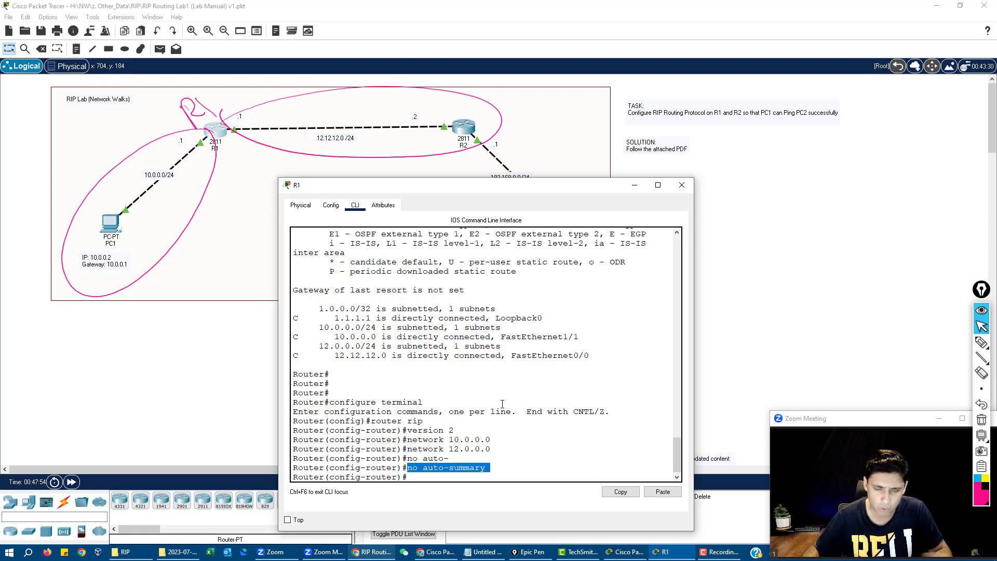
left_click(504, 462)
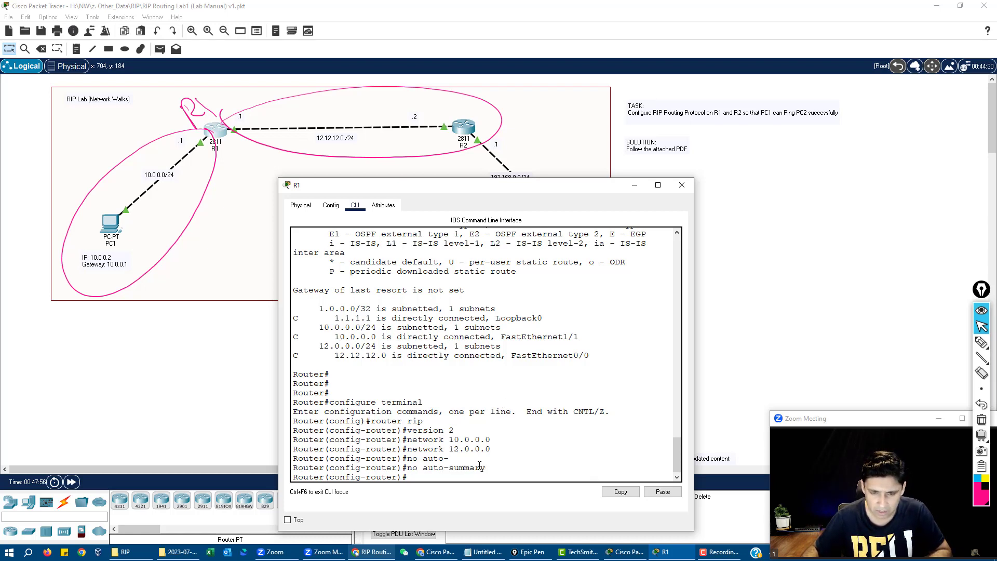
left_click_drag(504, 462, 407, 468)
left_click(425, 465)
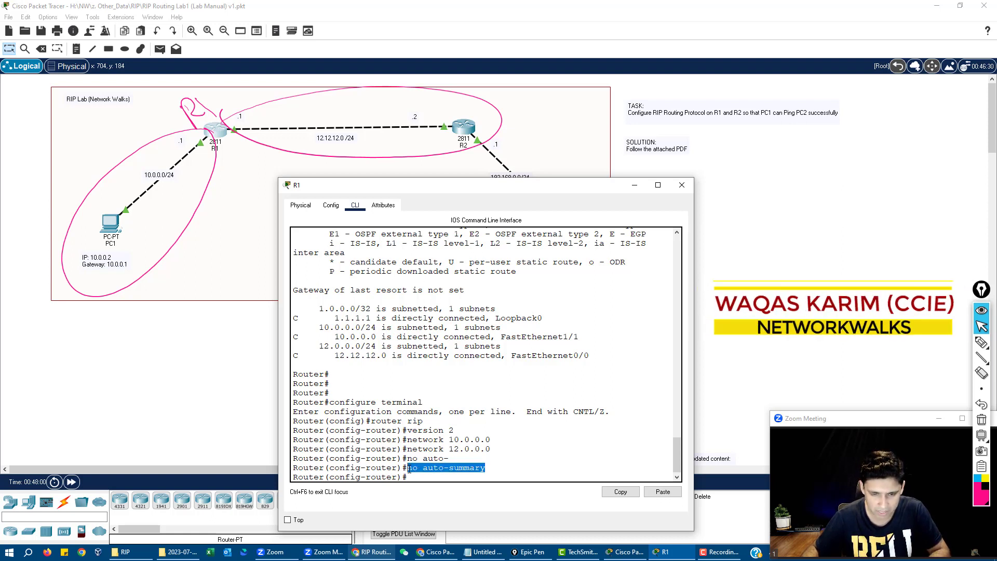
left_click(415, 467)
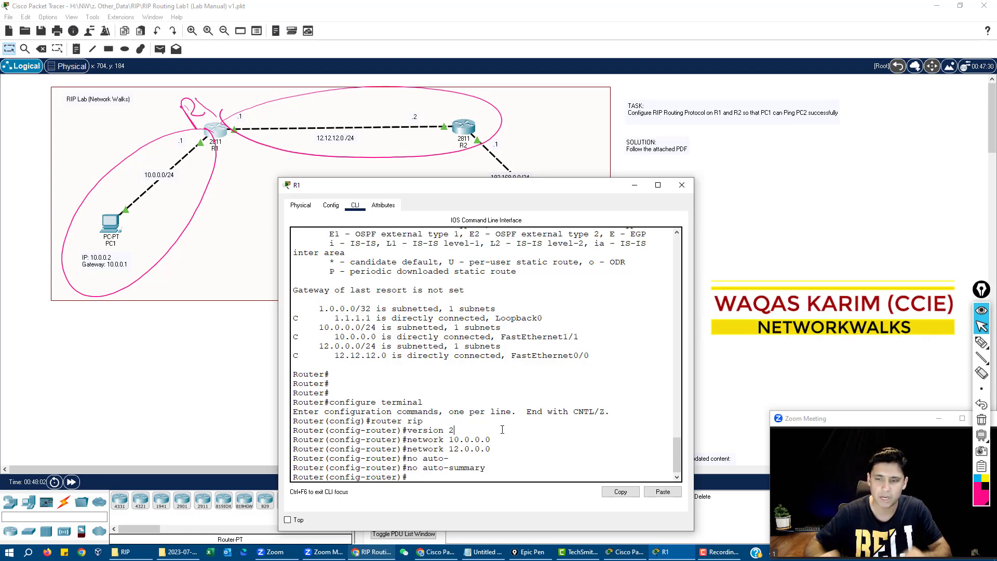
left_click(502, 429)
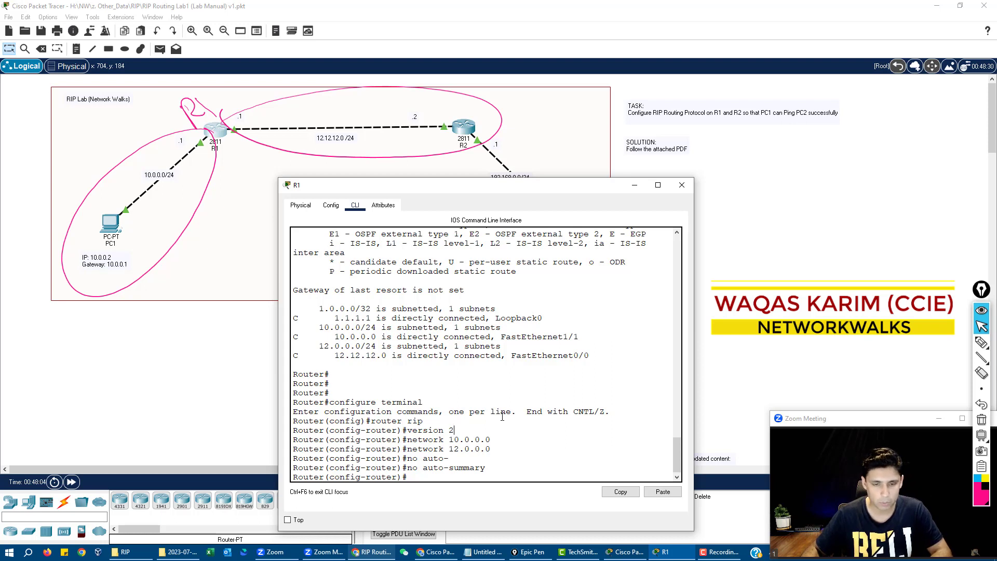
Close R1's window, clear the annotations, and open R2's device window.
left_click(681, 185)
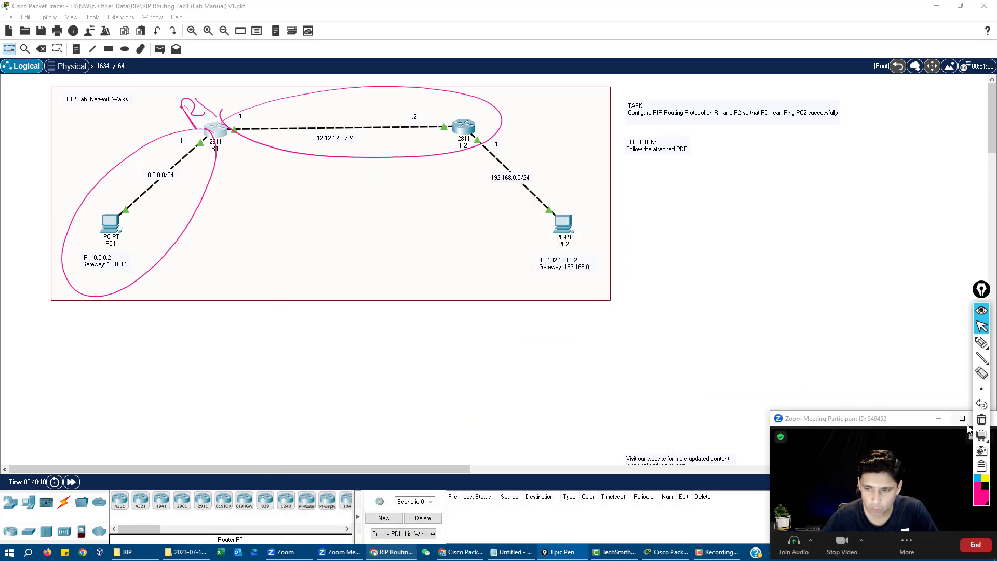
key("ctrl+shift+c")
left_click(464, 128)
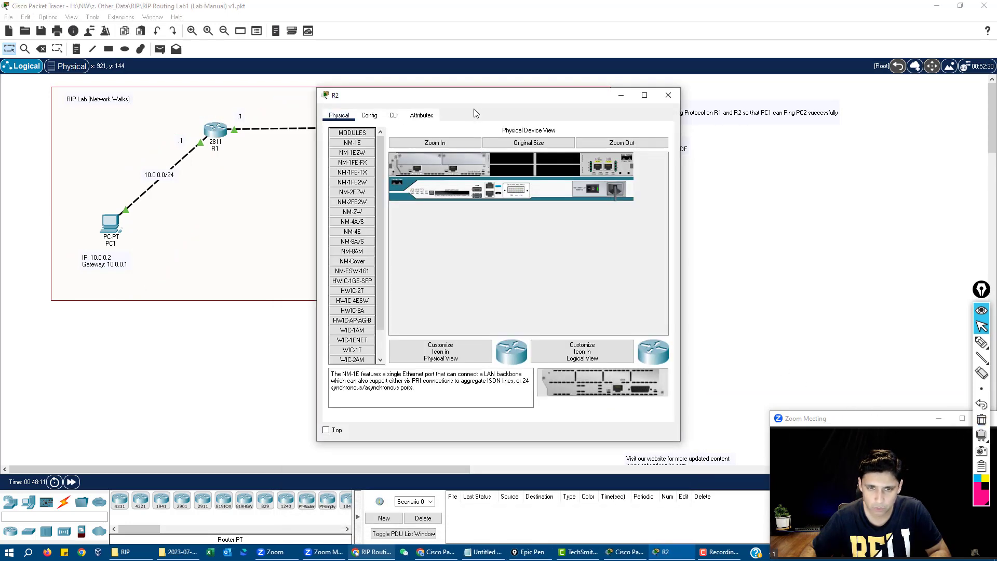
left_click_drag(477, 100, 284, 204)
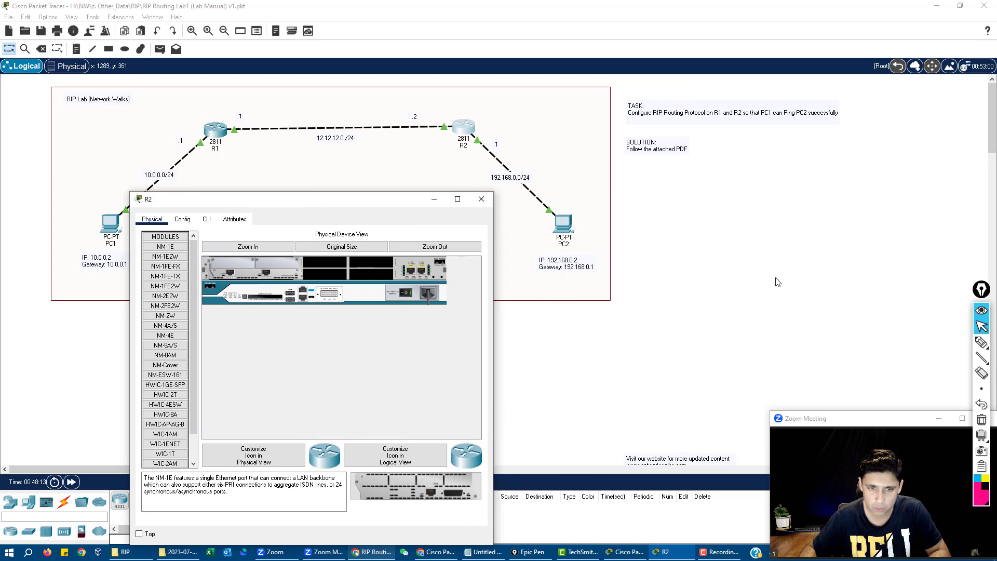
left_click(980, 342)
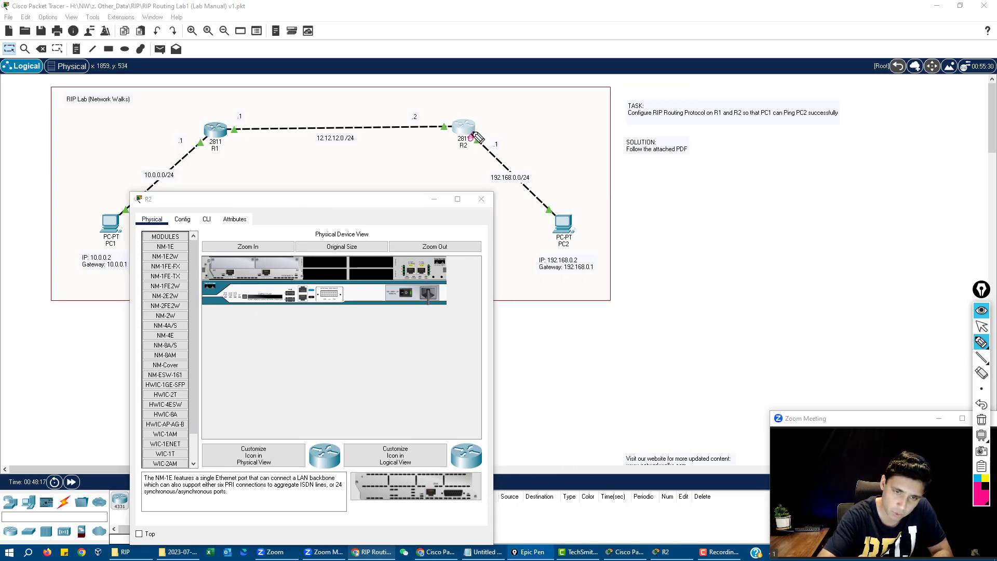
Circle R2's 12.12.12.0/24 and 192.168.0.0/24 links, then open R2's CLI.
mouse_move(471, 136)
left_mouse_down()
mouse_move(583, 297)
mouse_move(513, 121)
mouse_move(482, 121)
mouse_move(425, 158)
mouse_move(231, 135)
mouse_move(351, 82)
left_mouse_up()
left_click_drag(415, 93, 455, 143)
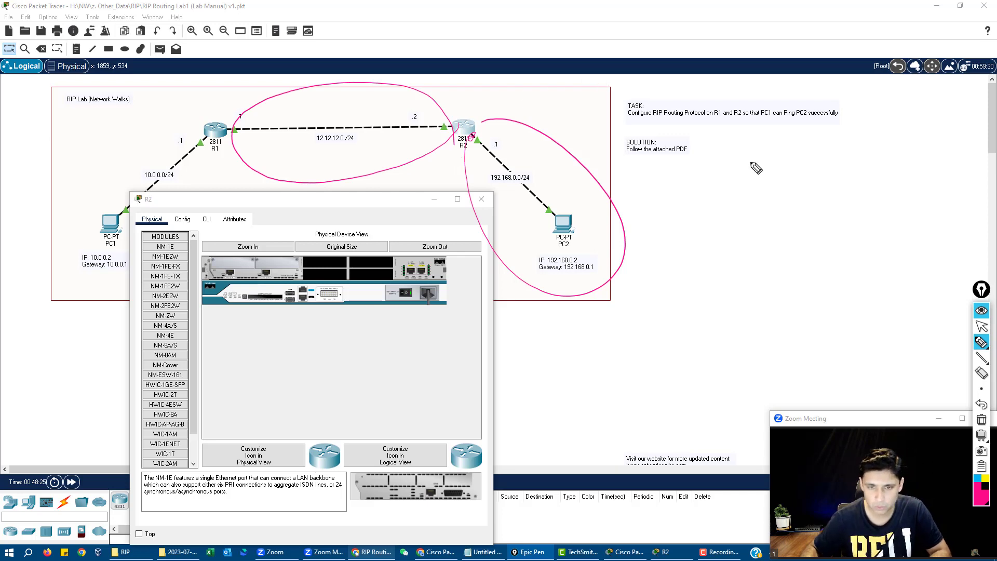
left_click(981, 326)
left_click(207, 219)
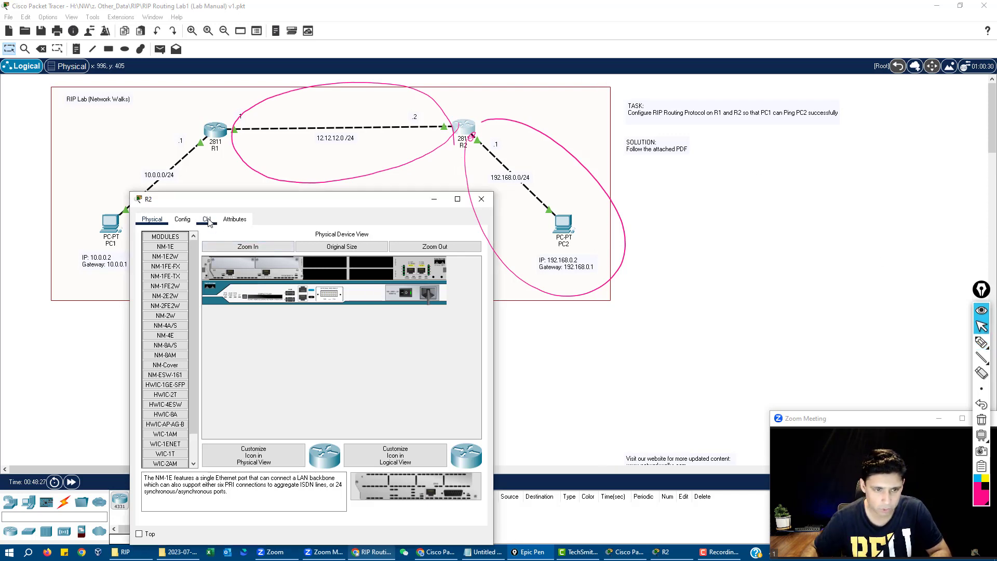
Put R2 into global configuration mode and start router rip.
left_click_drag(494, 368, 509, 367)
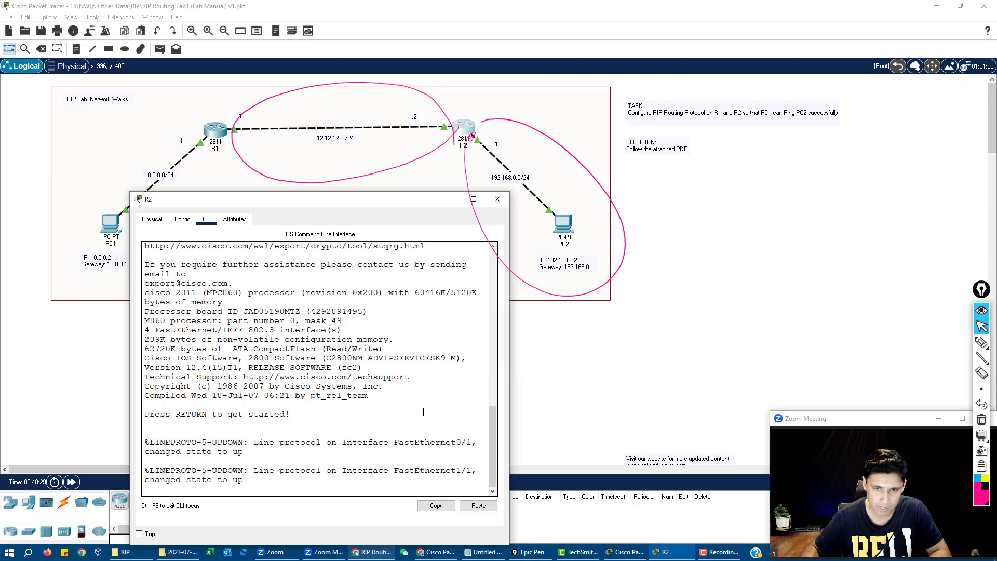
key("Return")
key("Return")
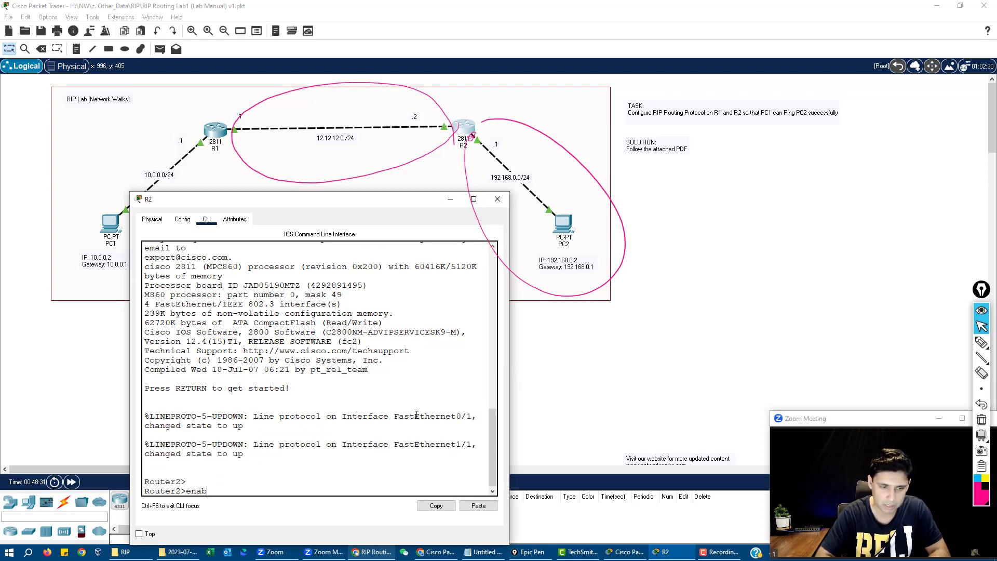
key("Return")
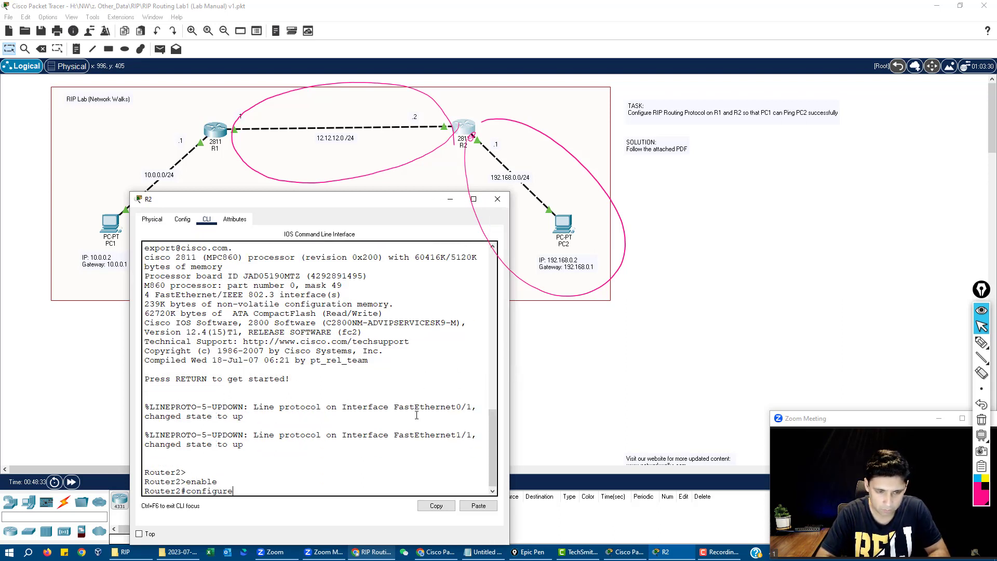
type("configure terminal")
key("Return")
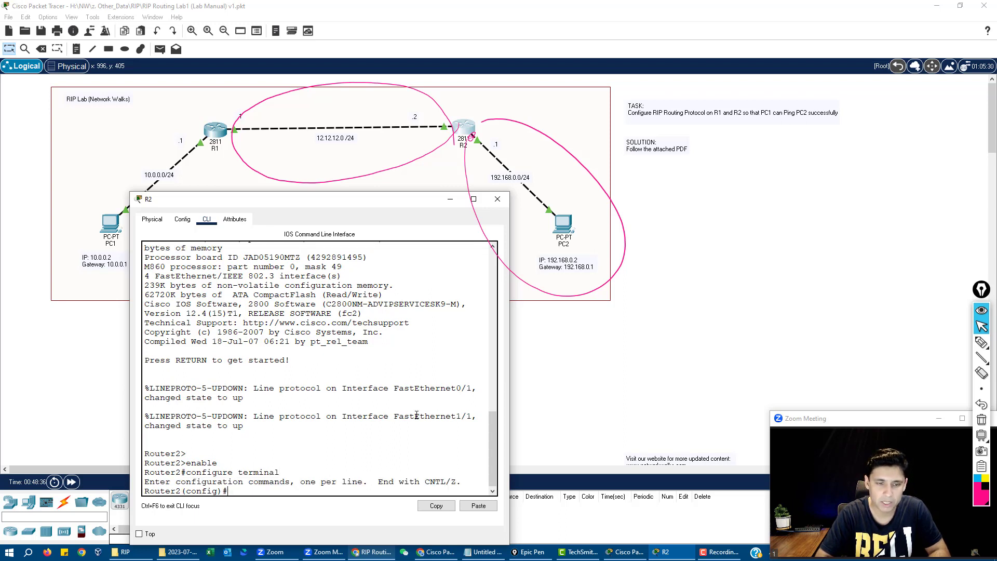
type("router r")
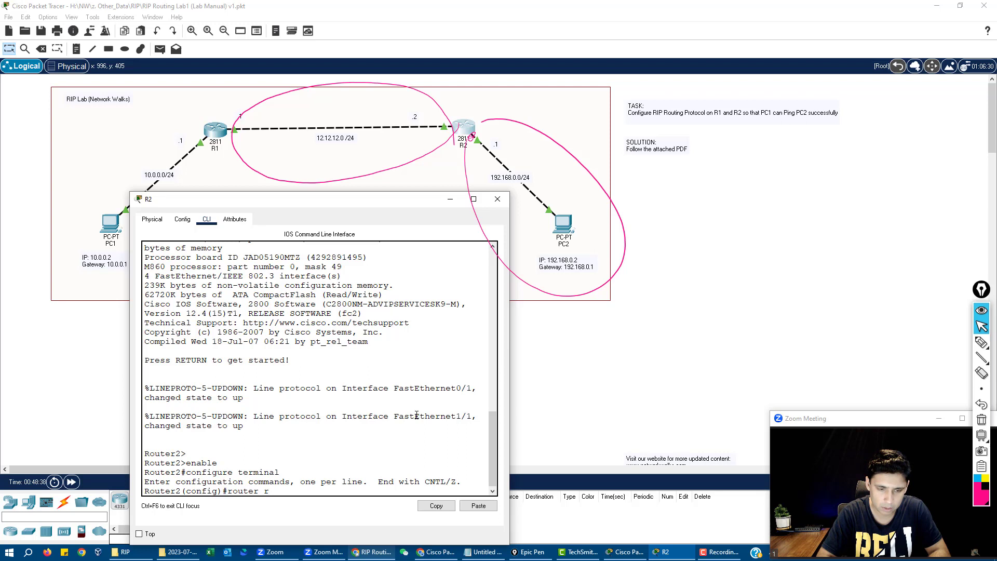
type("ip")
key("Return")
Set RIP version 2, advertise 192.168.0.0 and 12.0.0.0, disable auto-summary, and exit with Ctrl+Z.
type("version 2")
key("Return")
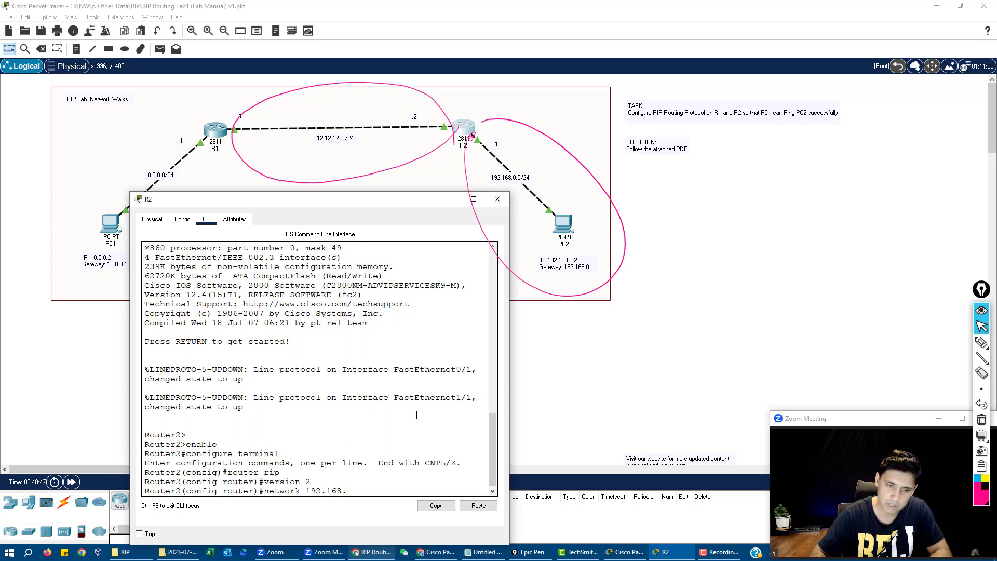
key("Return")
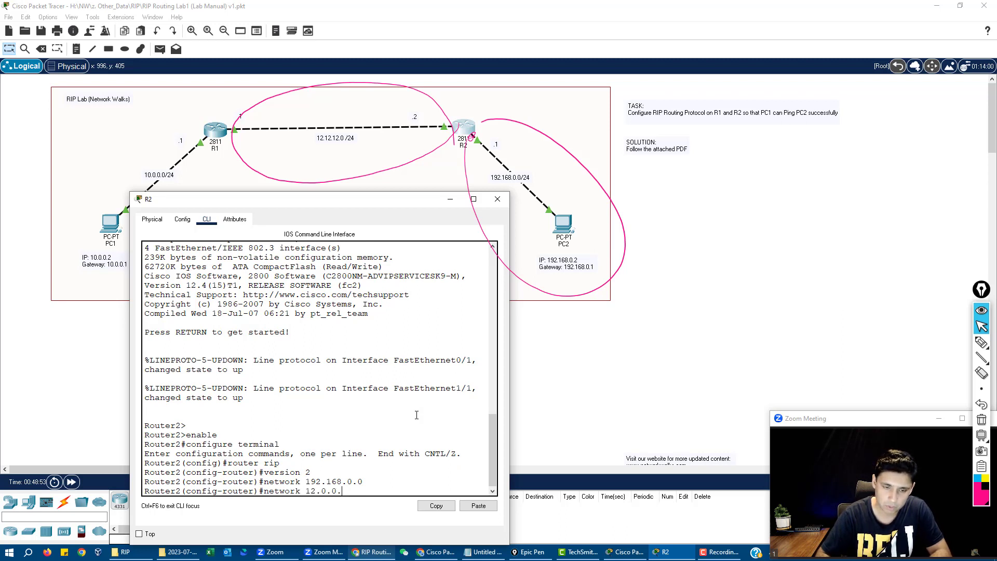
key("Return")
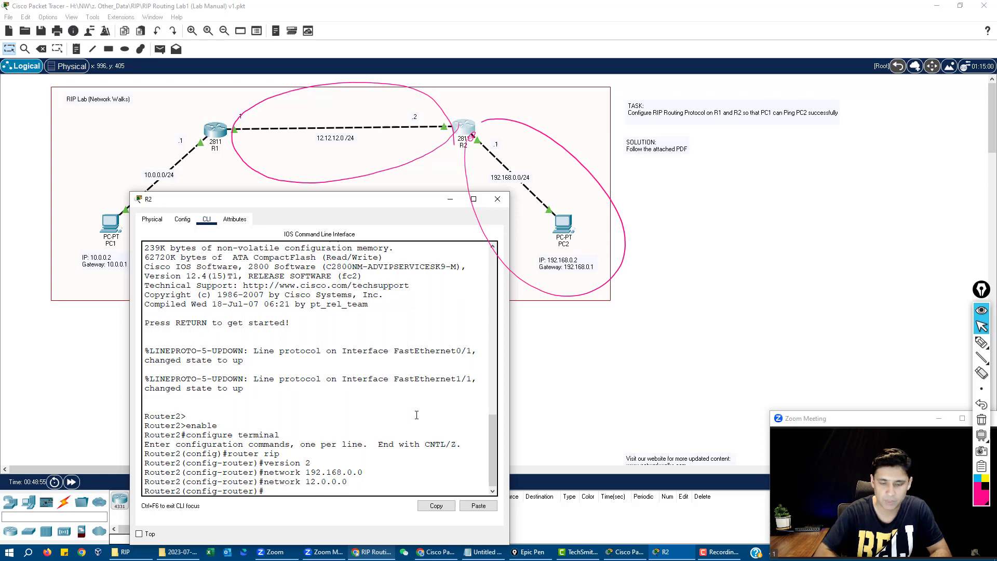
type("no aut")
key("Tab")
key("Return")
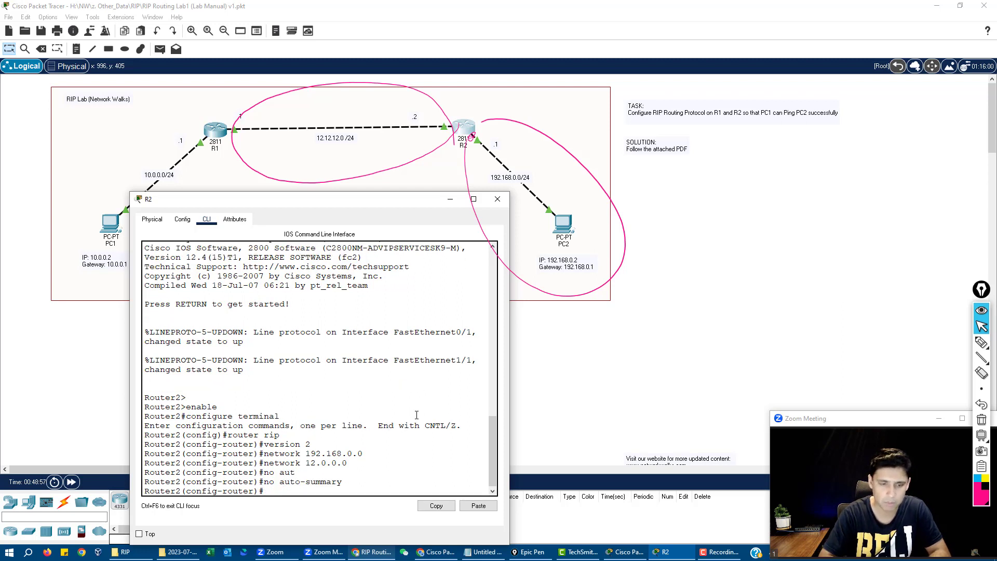
key("ctrl+z")
key("Return")
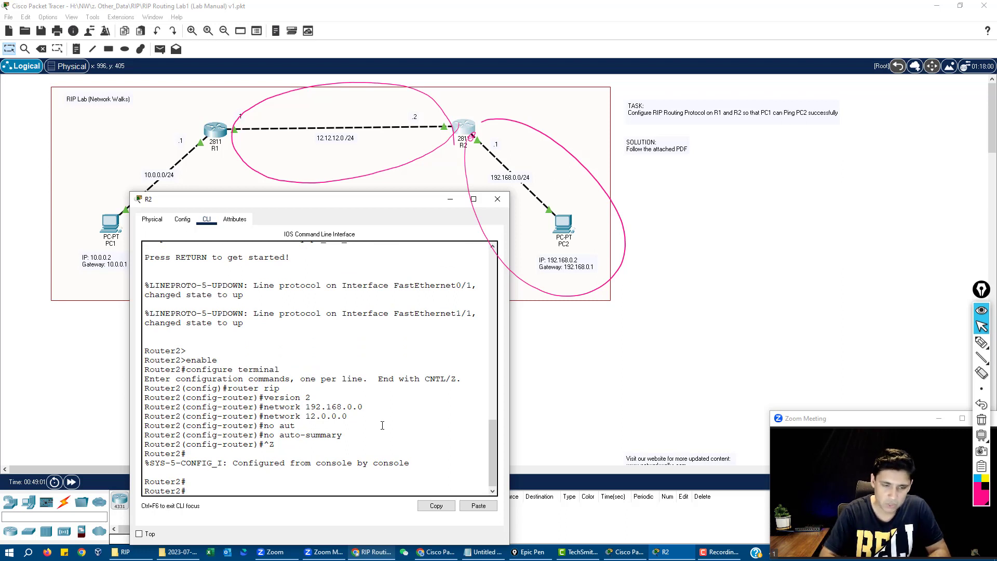
Display R2's routing table, widen the window, and highlight the R - RIP legend code.
key("Return")
key("Return")
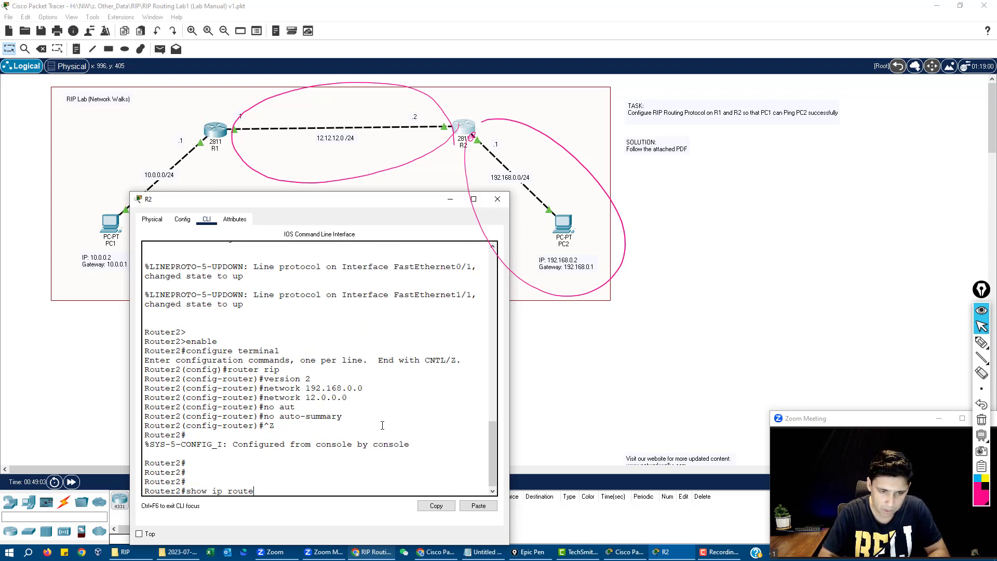
key("Return")
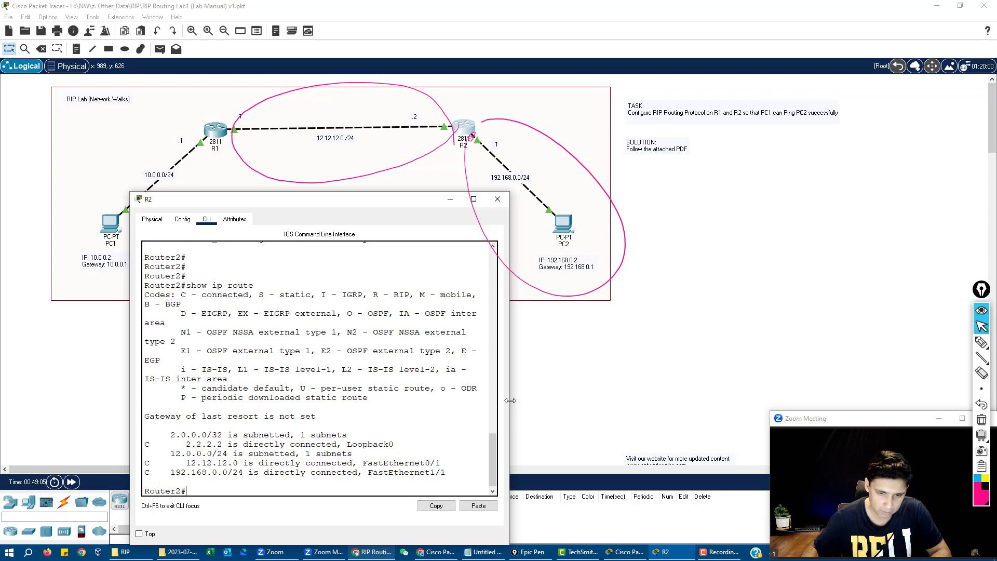
left_click_drag(510, 401, 546, 401)
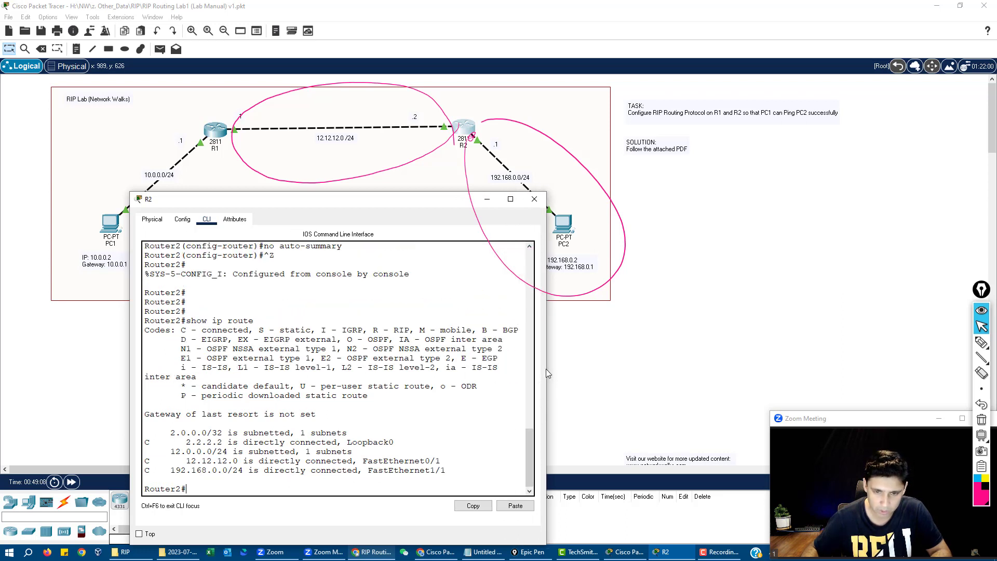
left_click_drag(546, 369, 561, 368)
left_click_drag(482, 329, 369, 330)
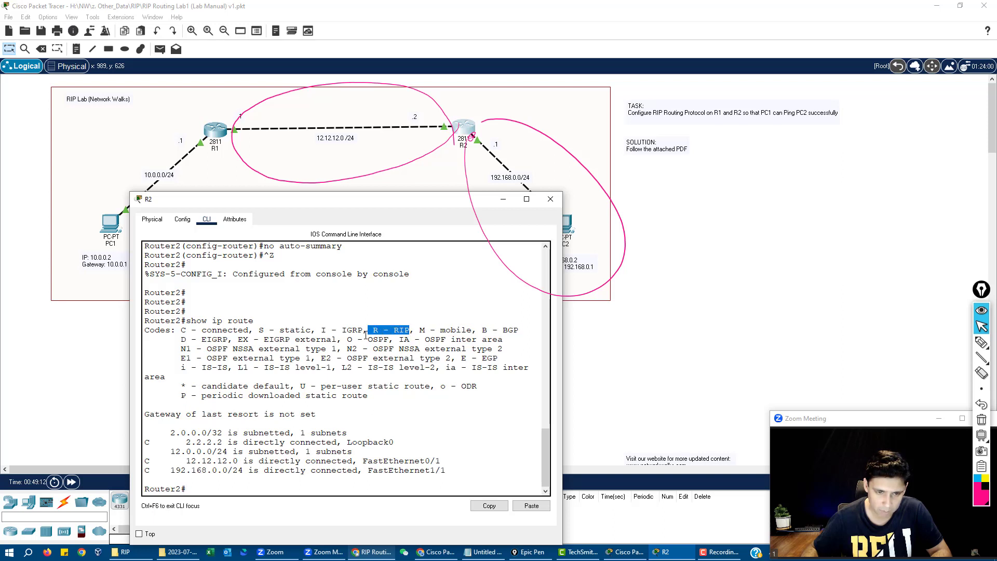
left_click(287, 484)
Rerun show ip route until the RIP route to 10.0.0.0 appears.
key("Return")
key("Return")
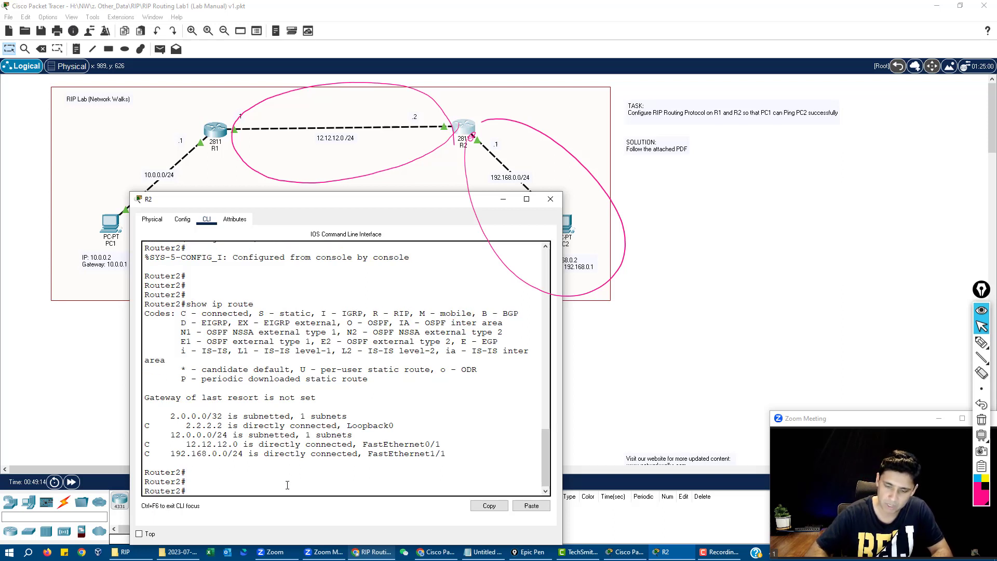
key("Up")
key("Return")
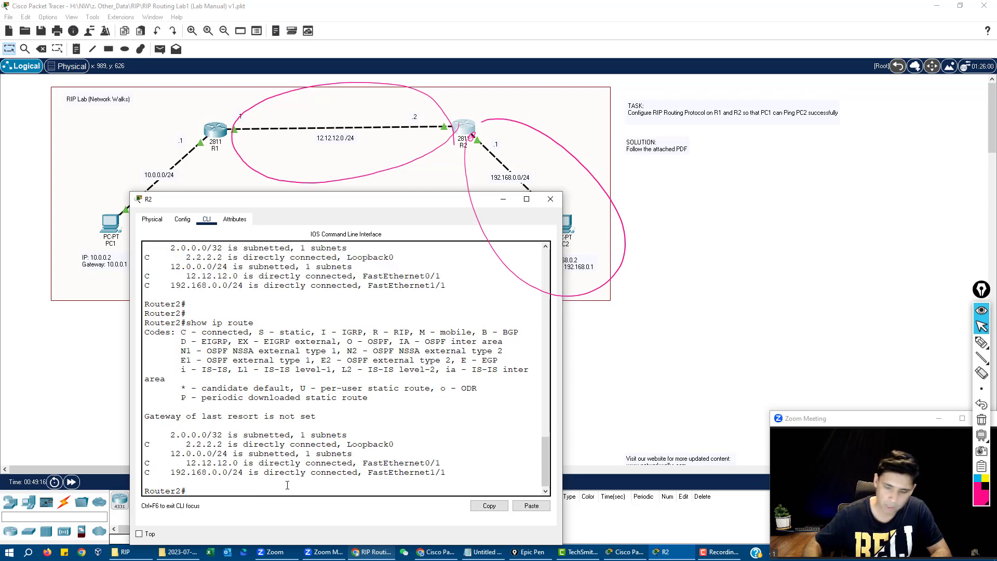
key("Up")
key("Return")
key("Up")
key("Return")
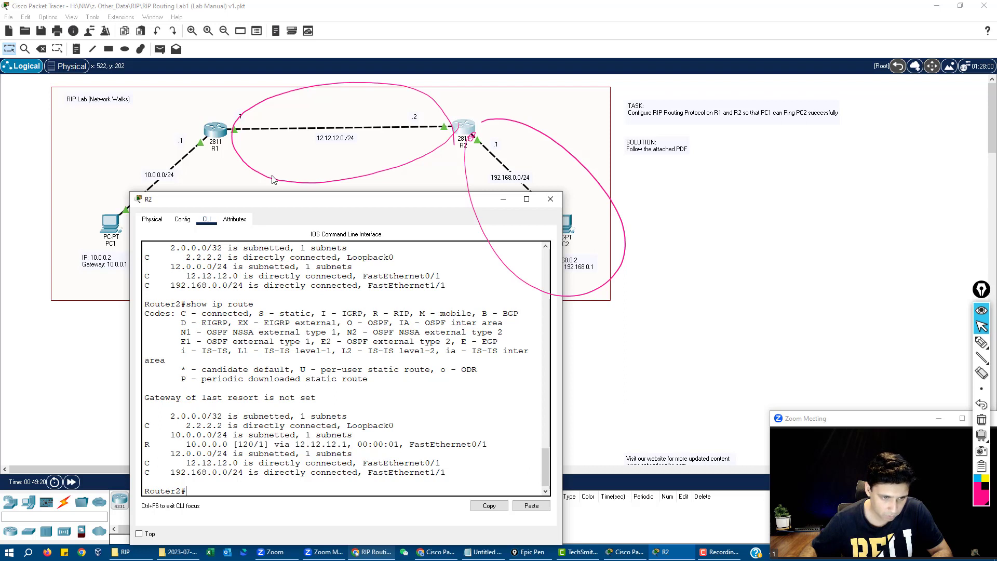
Highlight the RIP-learned 10.0.0.0 route via 12.12.12.1 and the 12.0.0.0 entry.
left_click_drag(264, 193, 263, 168)
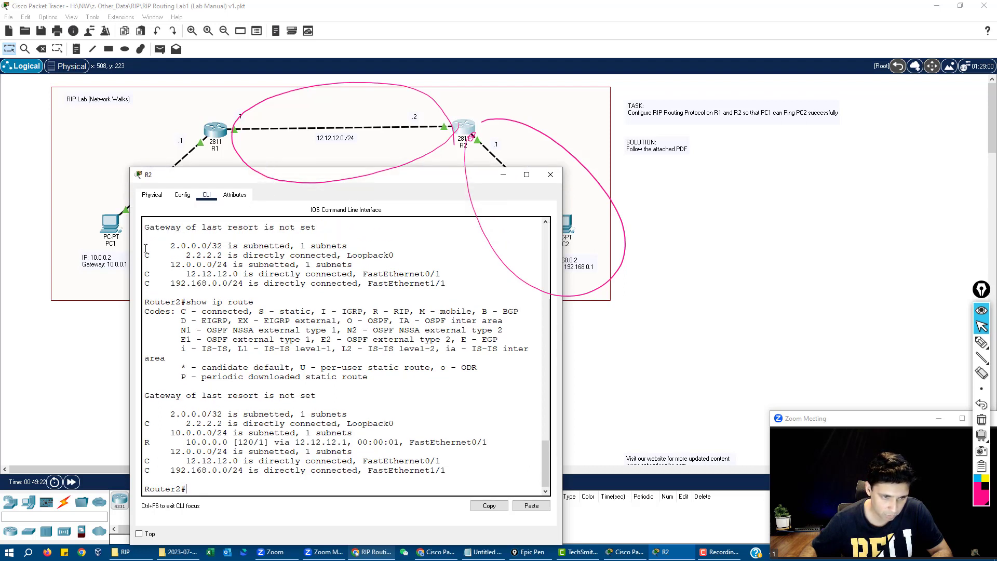
left_click_drag(146, 248, 145, 291)
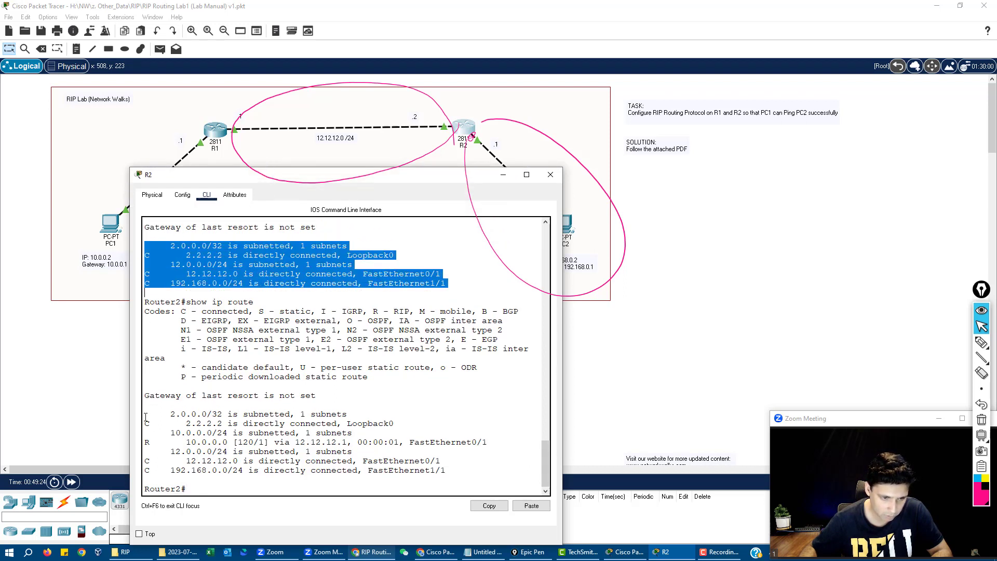
left_click_drag(146, 416, 140, 483)
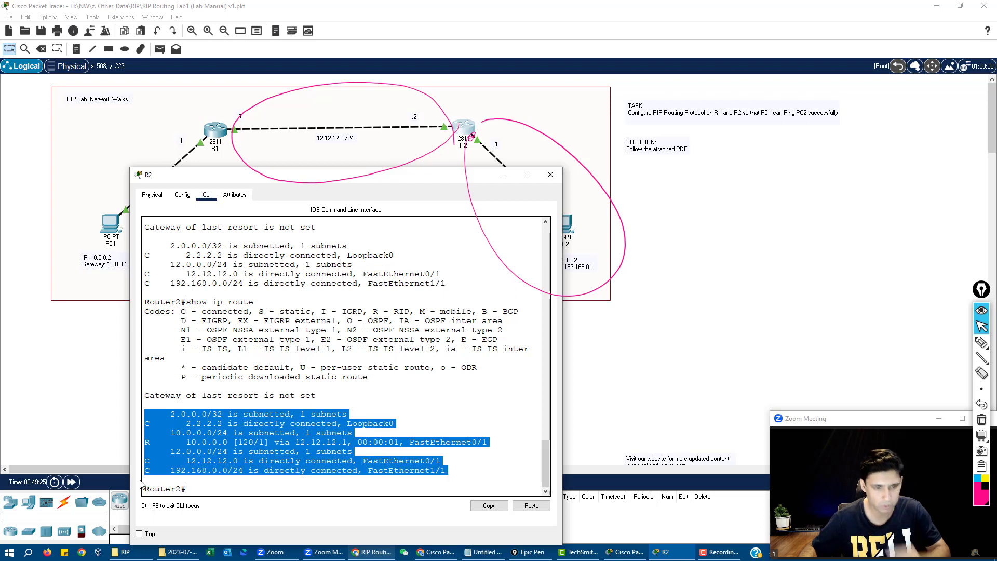
left_click(193, 462)
left_click_drag(146, 441, 223, 442)
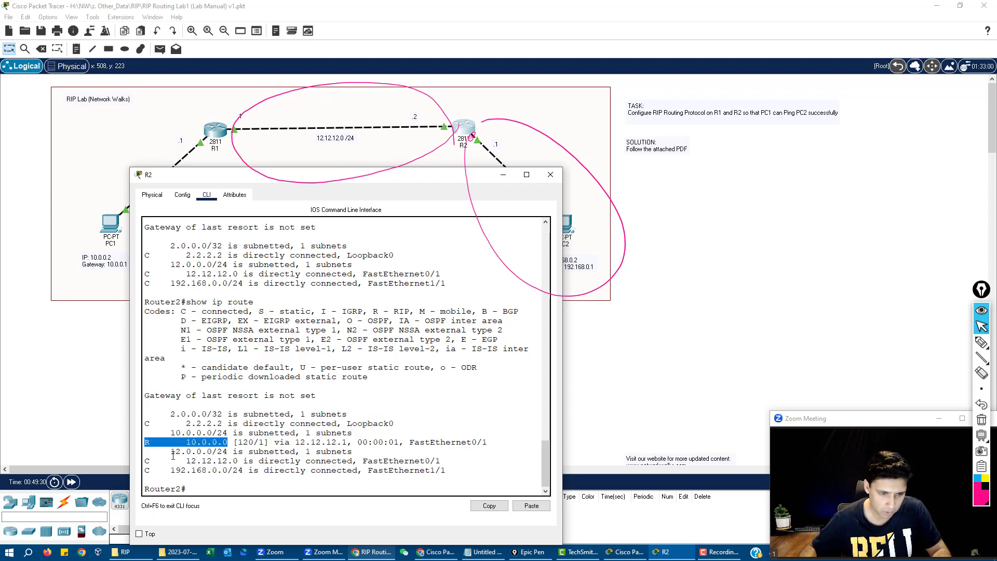
left_click_drag(171, 454, 215, 453)
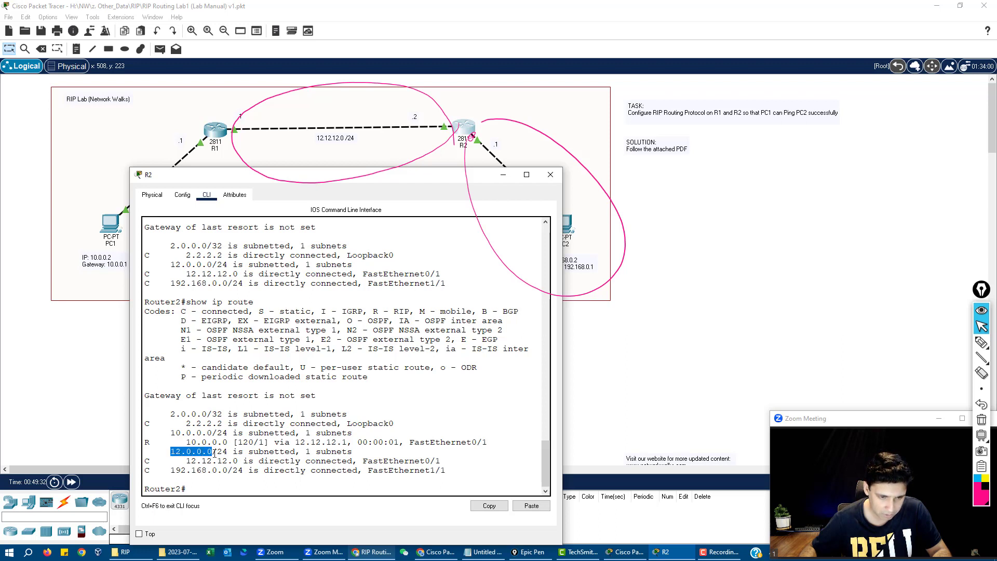
Clear highlights and annotations, and move R2's console to the lower right.
left_click(384, 467)
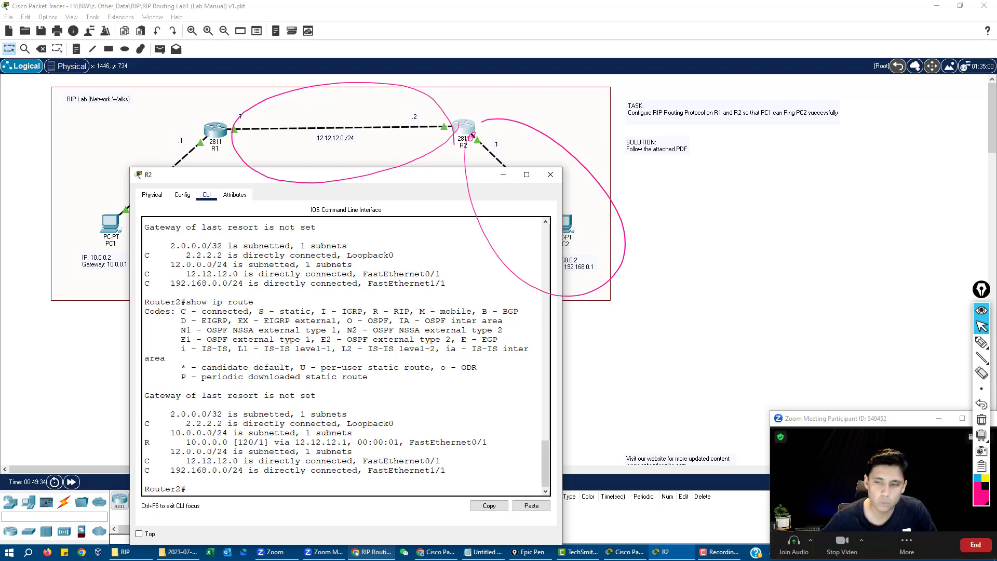
left_click(981, 419)
left_click(982, 342)
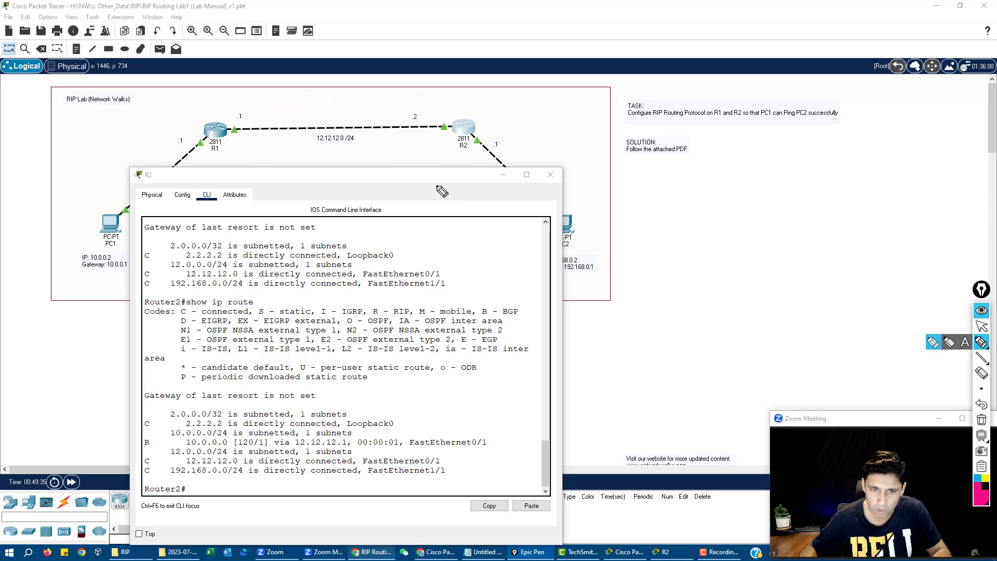
left_click(982, 329)
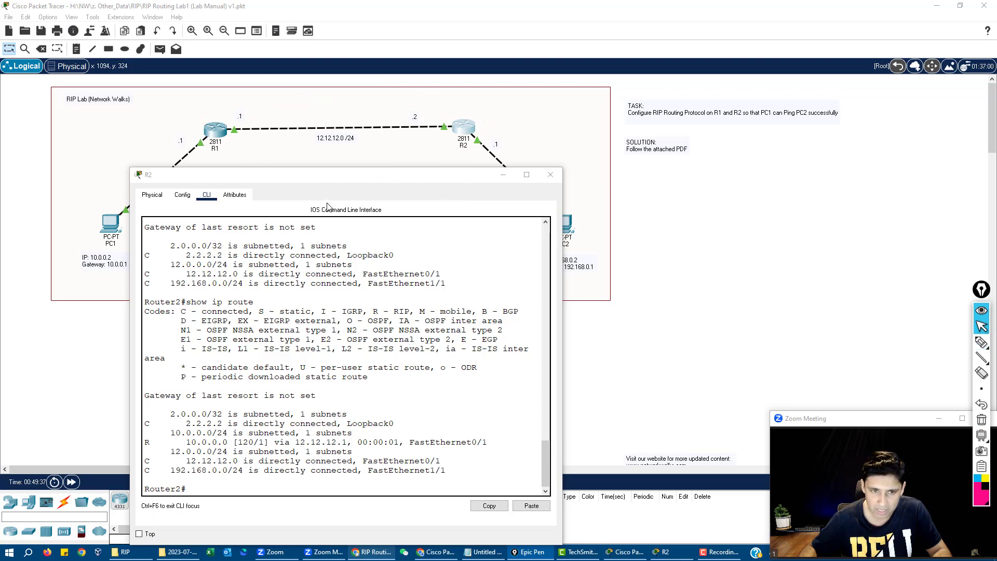
left_click_drag(294, 178, 673, 201)
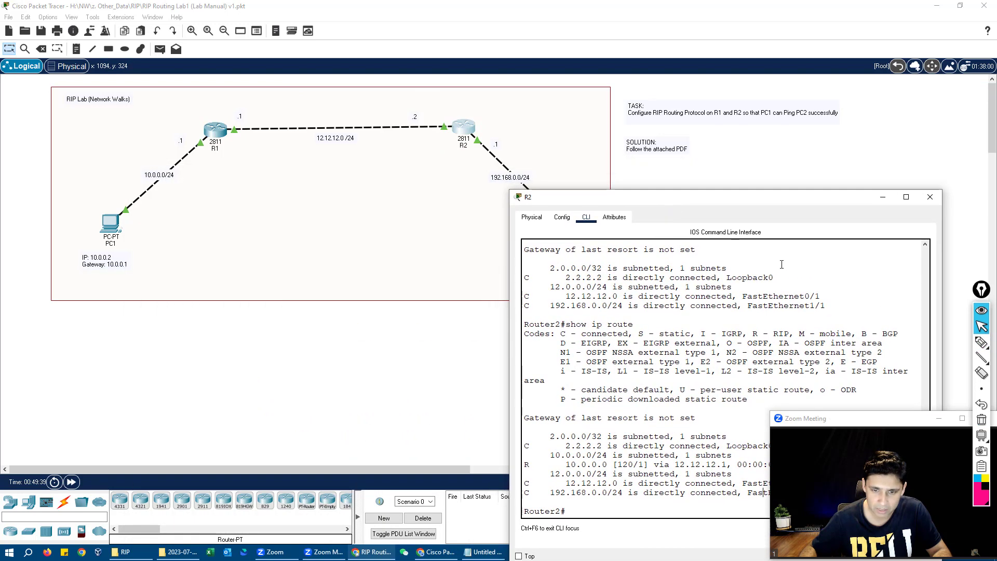
left_click(980, 344)
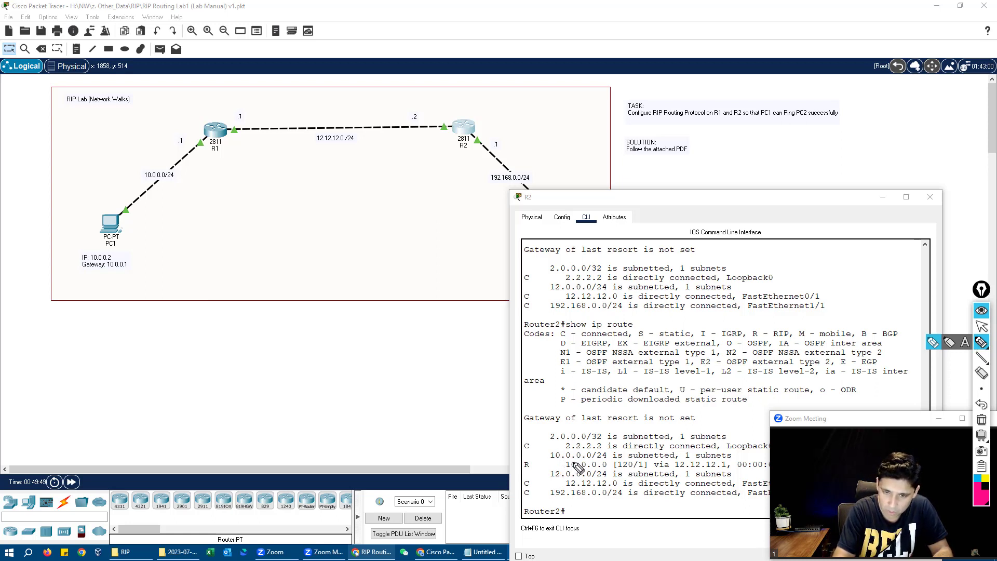
Underline the R 10.0.0.0 route and draw arrows tracing R2 through R1 to PC1.
left_click_drag(565, 471, 609, 470)
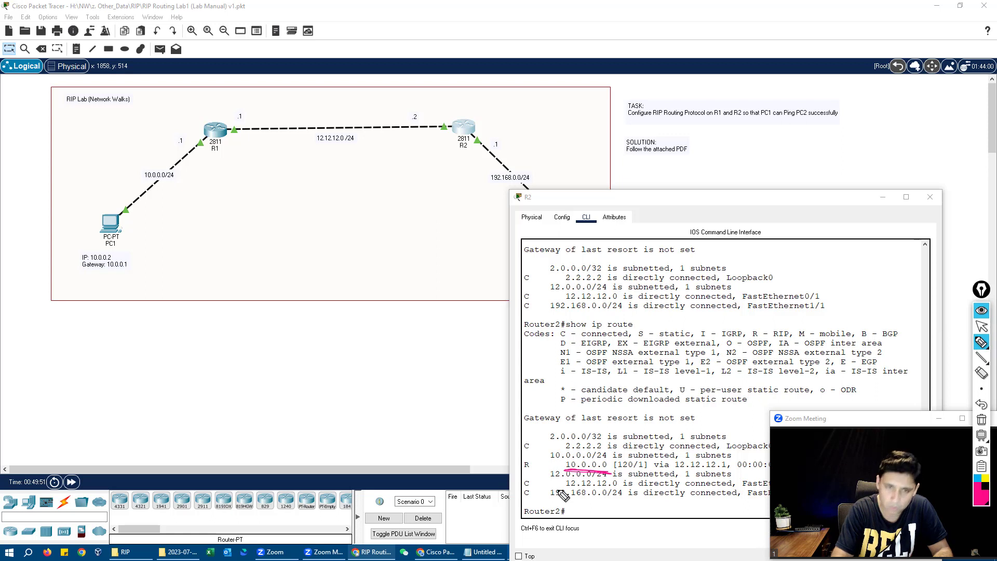
left_click_drag(488, 132, 472, 123)
left_click_drag(505, 248, 492, 183)
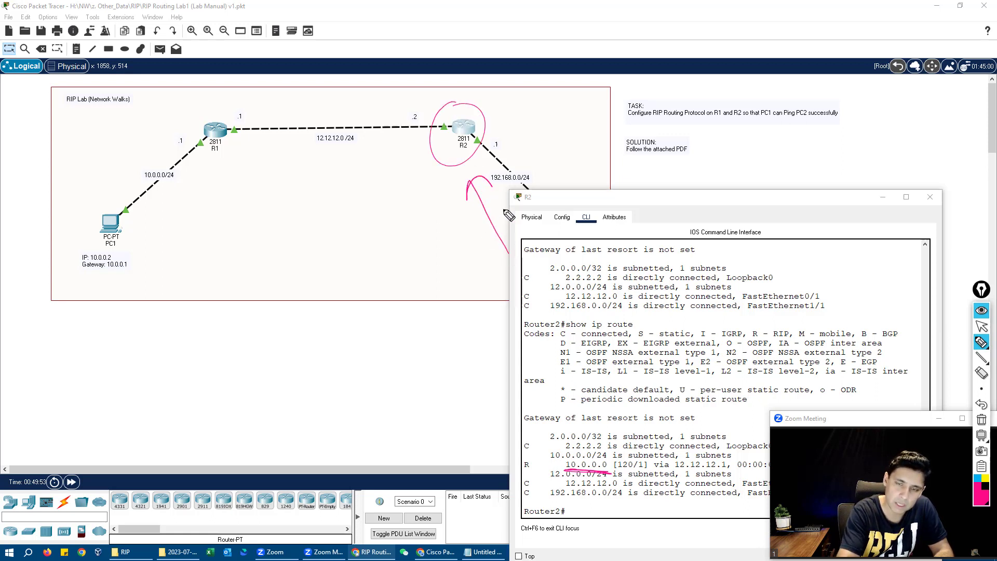
mouse_move(420, 110)
left_mouse_down()
mouse_move(275, 92)
mouse_move(139, 145)
mouse_move(112, 196)
left_mouse_up()
mouse_move(192, 124)
left_mouse_down()
mouse_move(252, 136)
mouse_move(200, 120)
left_mouse_up()
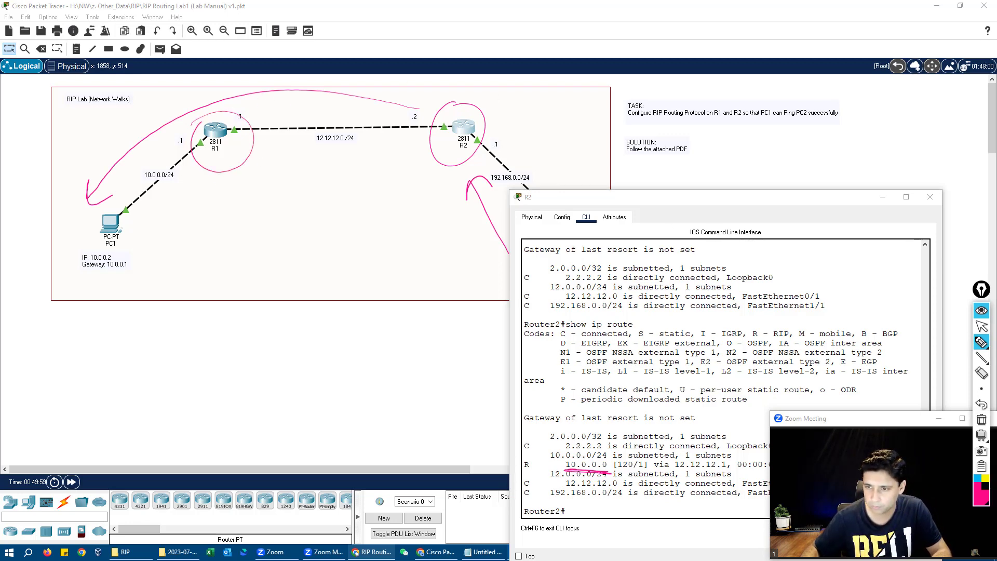
left_click(981, 326)
Close R2's window and enable Always Show Port Labels in Logical Workspace in Preferences.
left_click(930, 197)
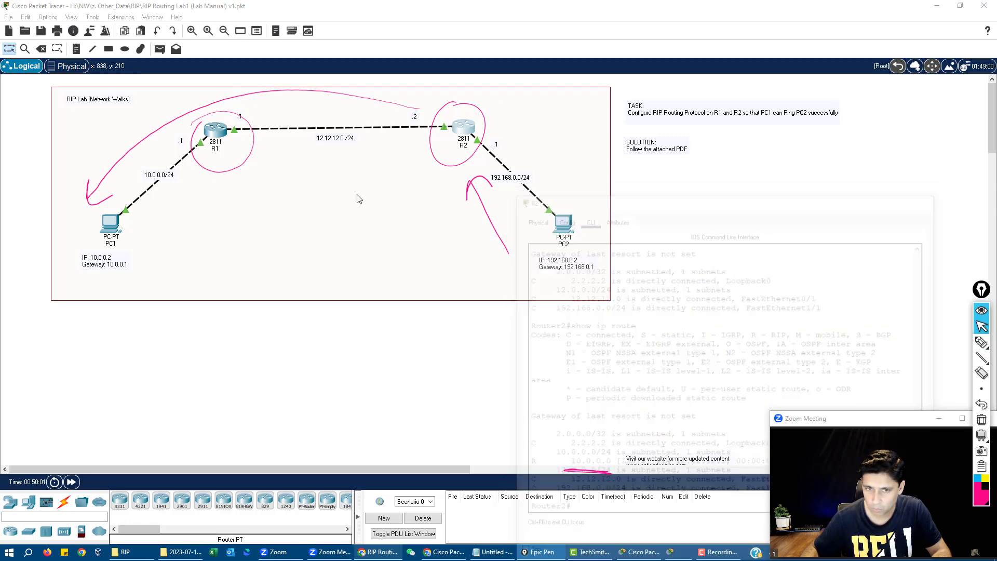
left_click(27, 18)
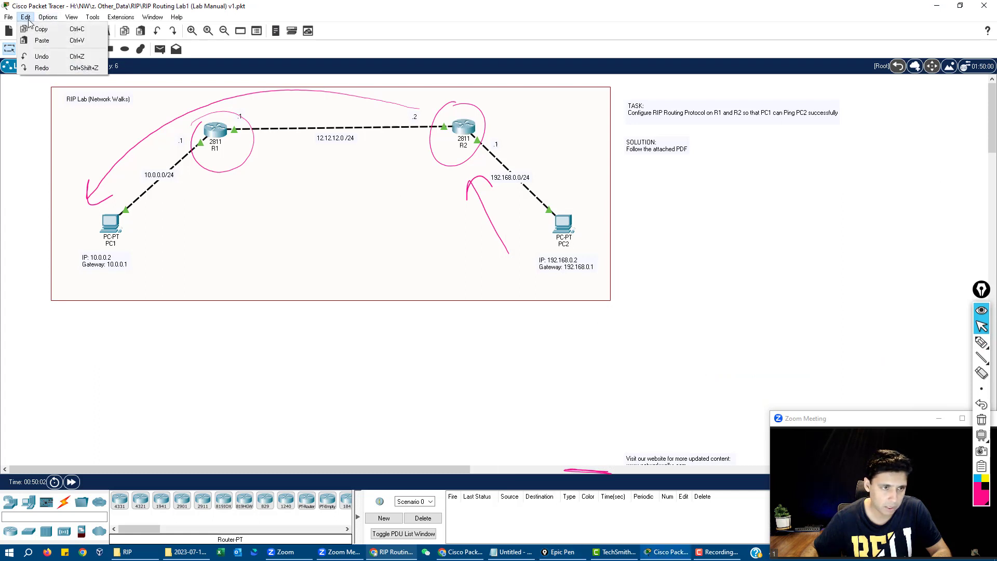
key("Escape")
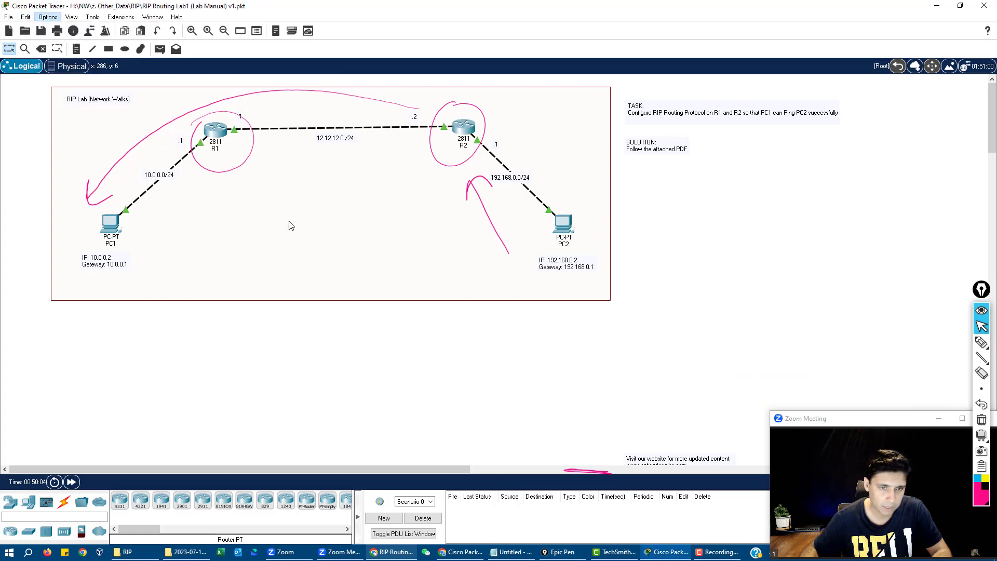
key("ctrl+r")
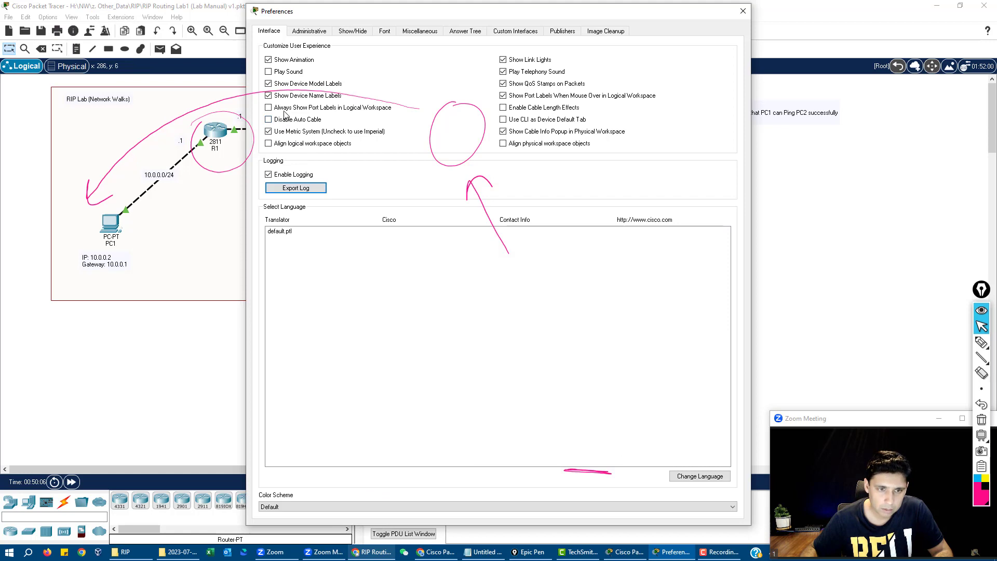
left_click(743, 11)
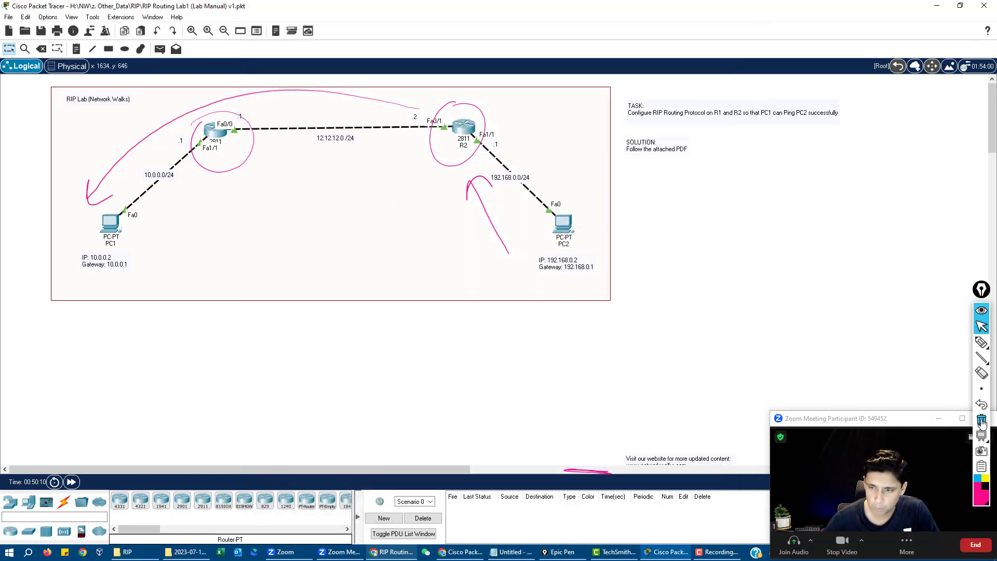
Exit configuration mode on R1 and run show ip route.
key("ctrl+shift+c")
left_click(216, 129)
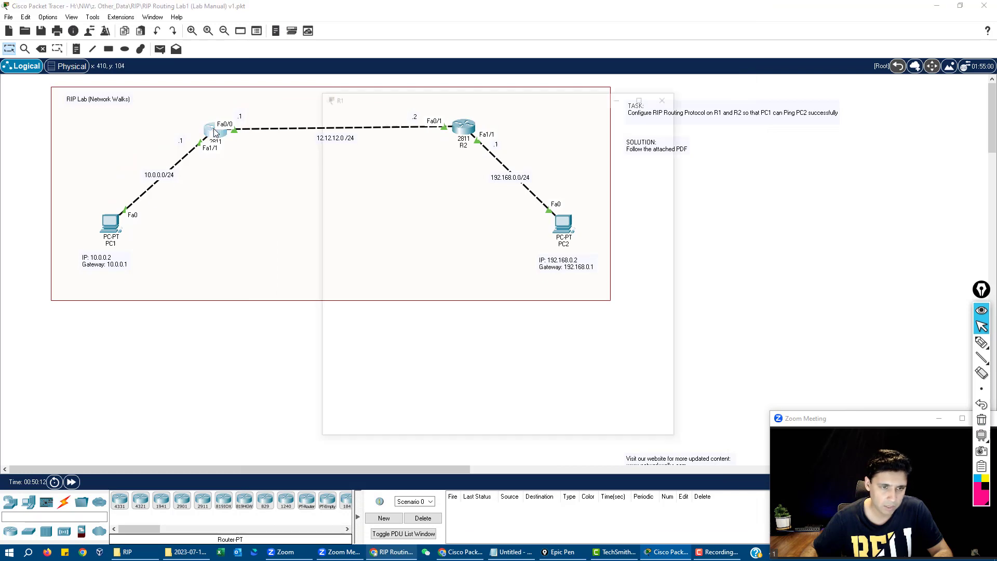
key("ctrl+z")
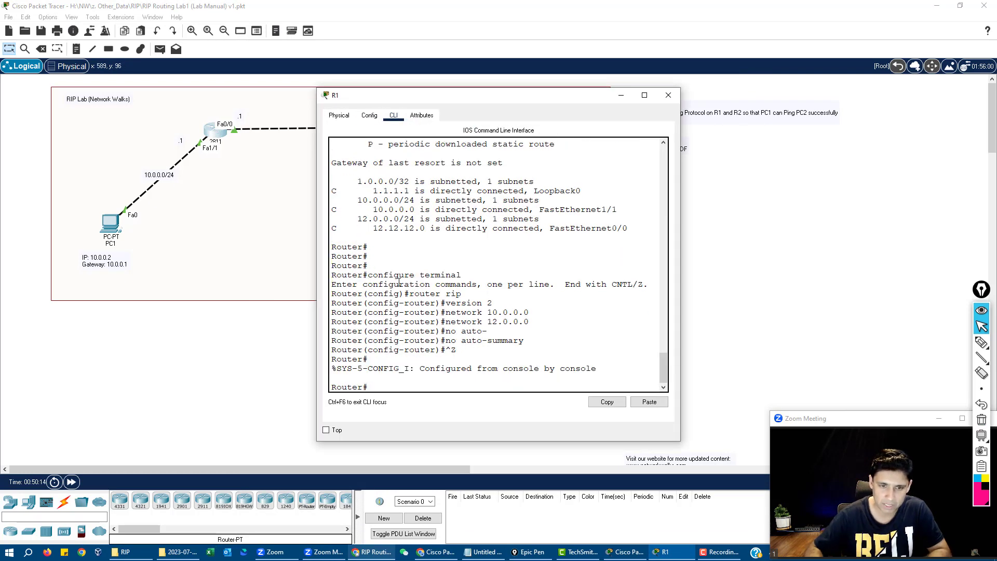
key("Return")
key("Return")
key("Return")
key("Return")
type("show")
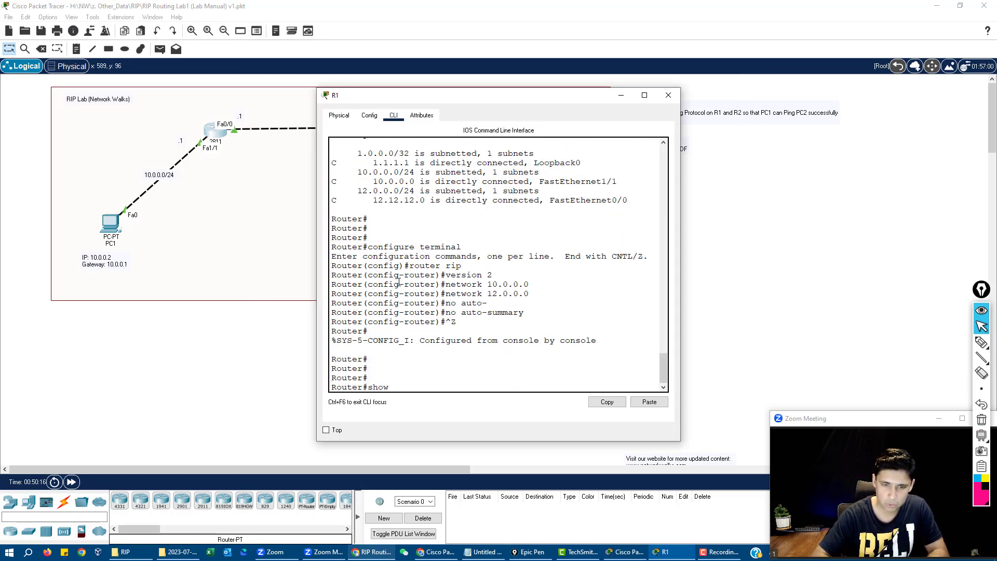
type(" ip route")
key("Return")
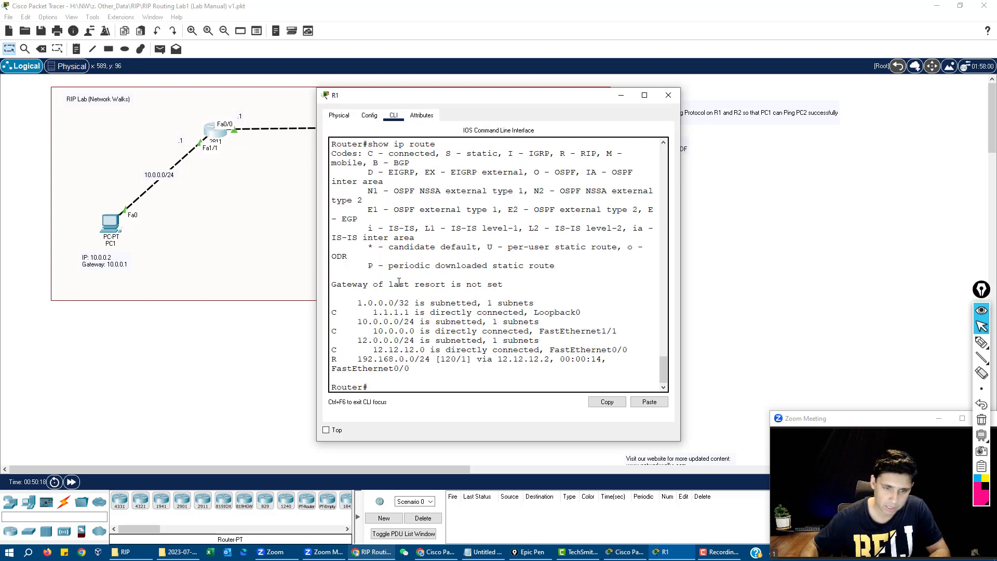
Highlight the R 192.168.0.0/24 route via 12.12.12.2, then move R1's window aside.
left_click_drag(334, 358, 437, 359)
left_click(430, 359)
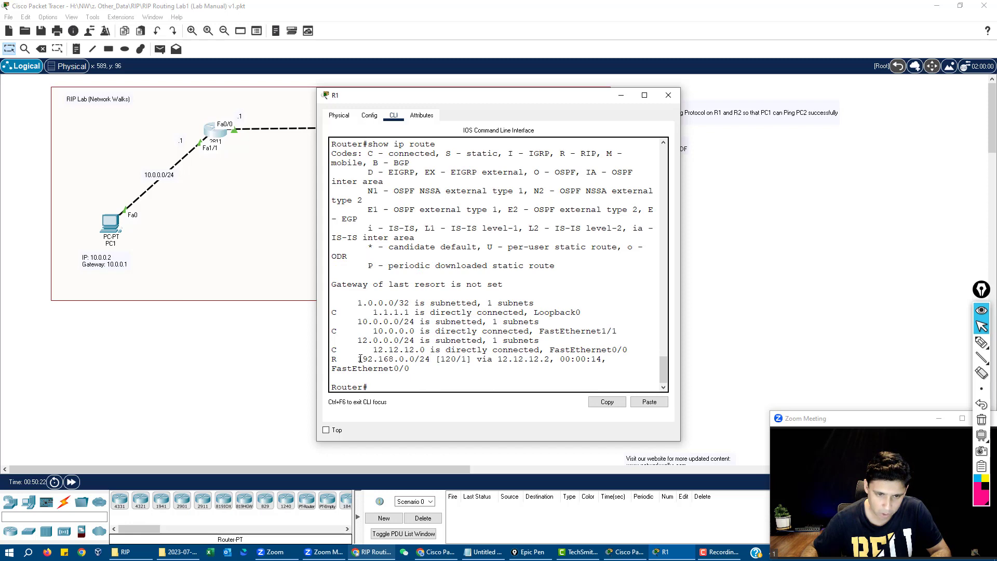
left_click_drag(360, 359, 414, 359)
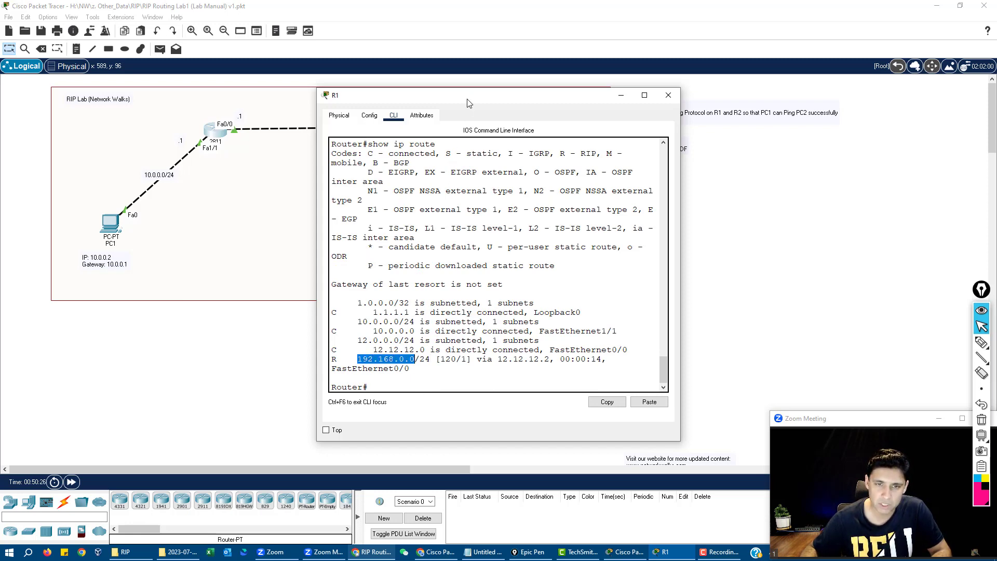
left_click_drag(468, 103, 236, 282)
left_click(563, 235)
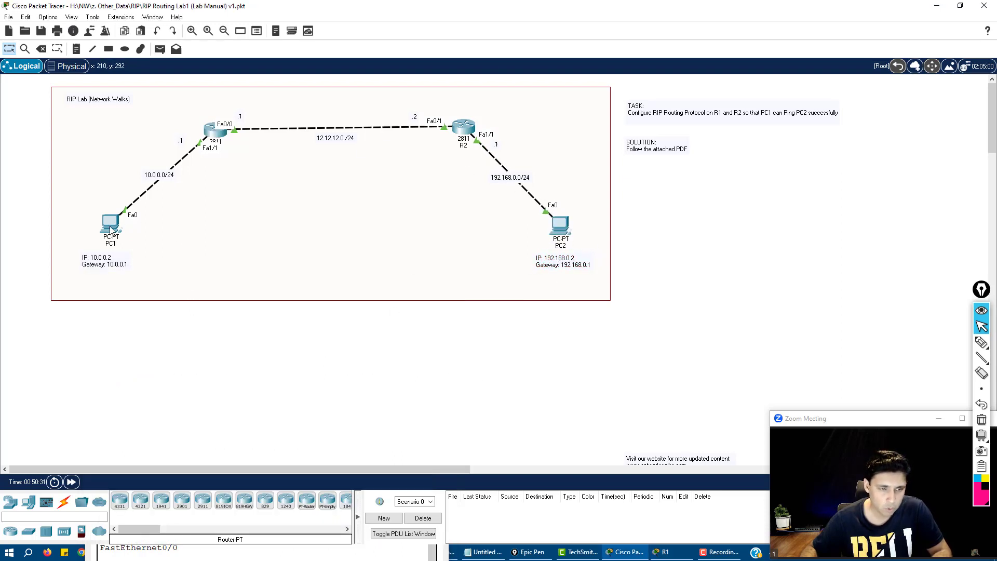
Open PC1's command prompt in a widened window, clearing the old unreachable-reply selection.
left_click(111, 229)
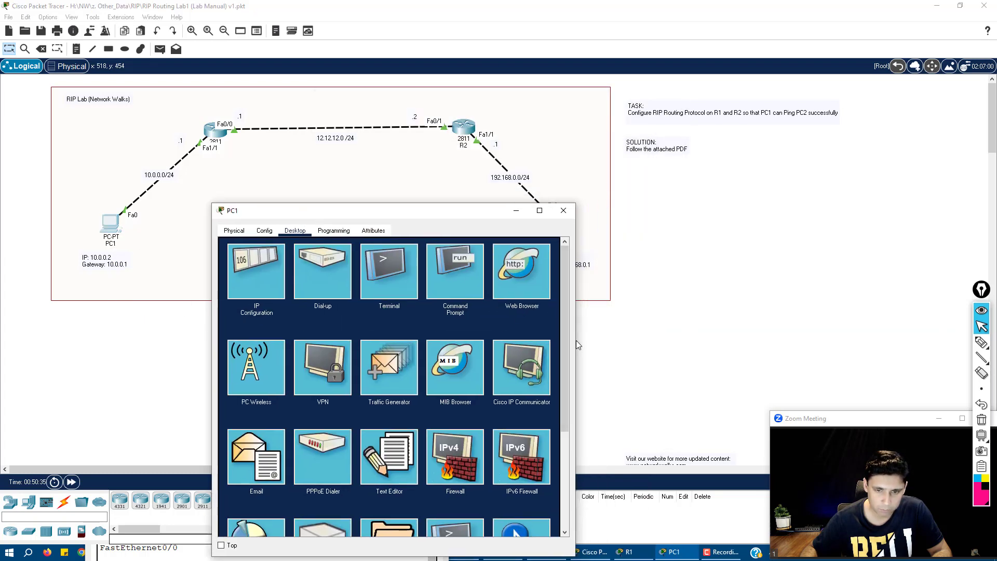
left_click_drag(575, 340, 655, 341)
left_click_drag(390, 213, 361, 213)
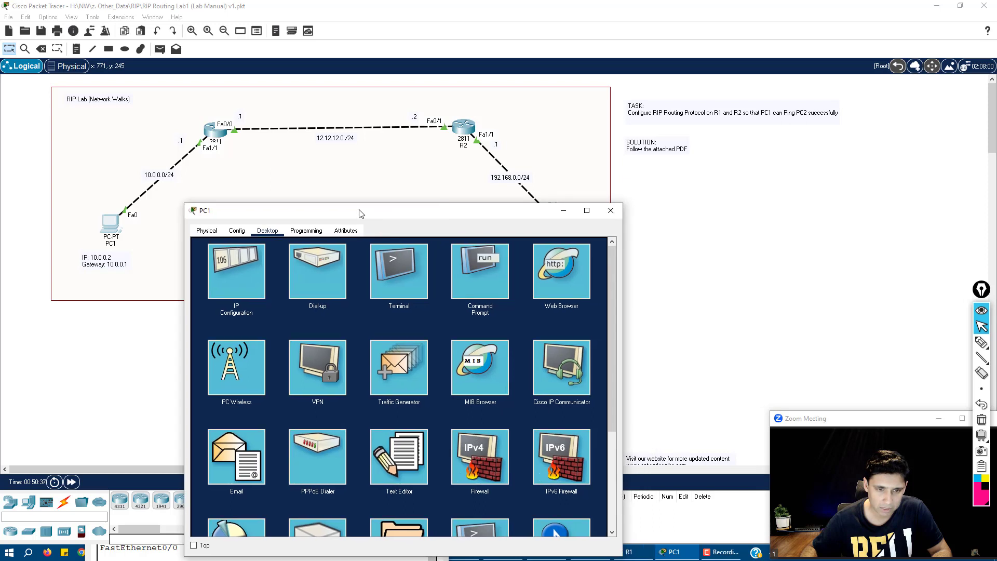
left_click(502, 255)
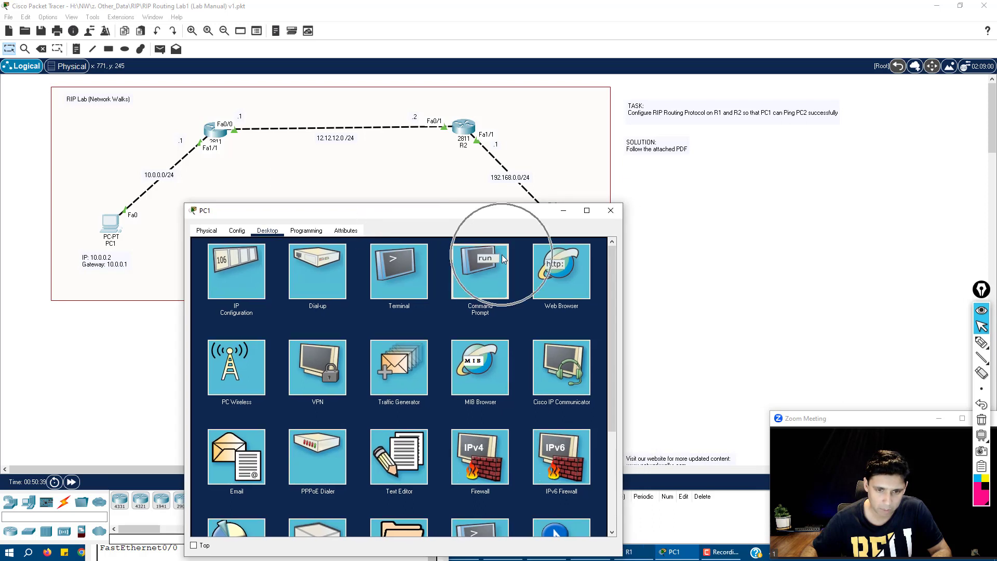
key("Return")
key("Return")
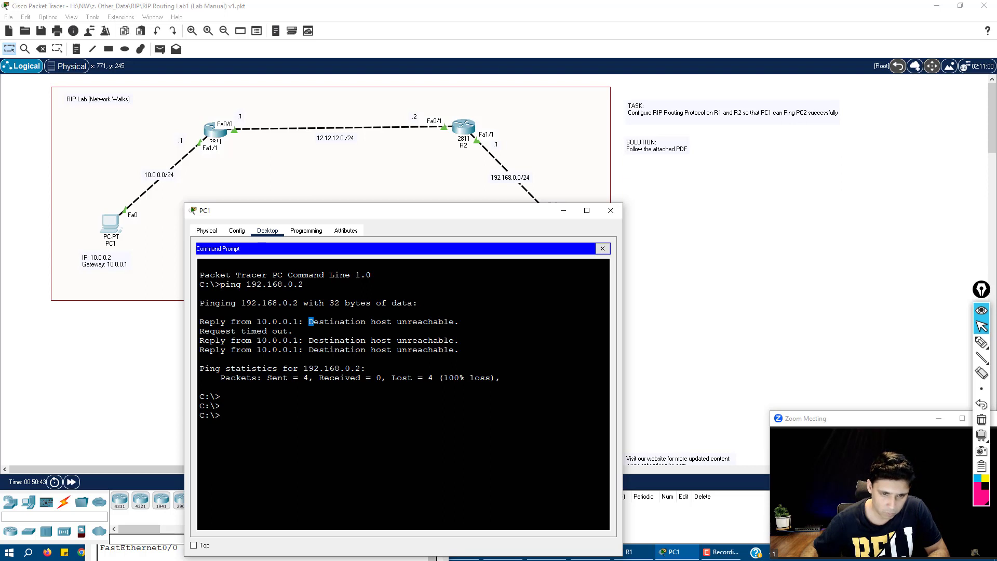
left_click_drag(337, 322, 460, 322)
key("ctrl+c")
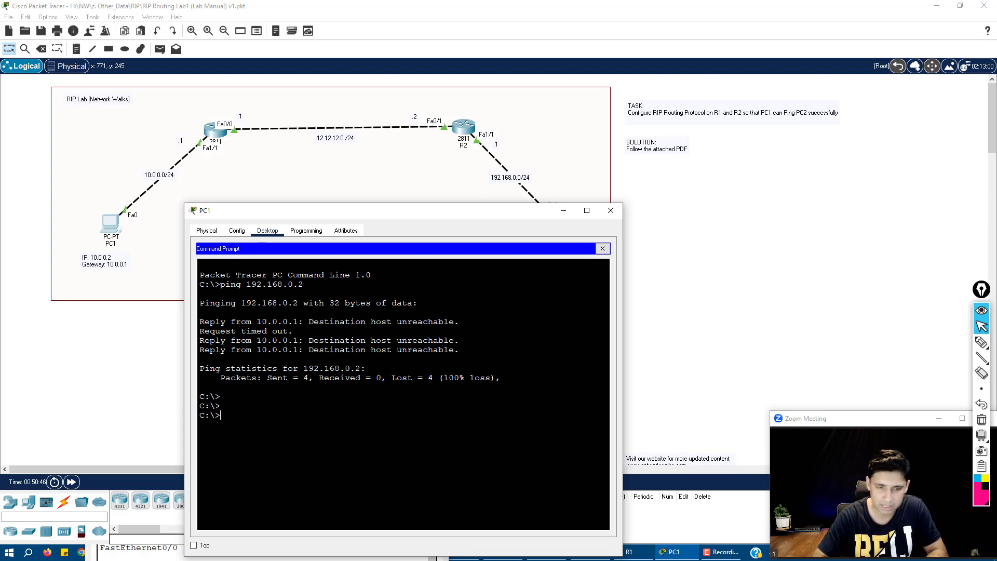
Rerun ping 192.168.0.2 and highlight the three successful replies with TTL=126.
key("Up")
key("Return")
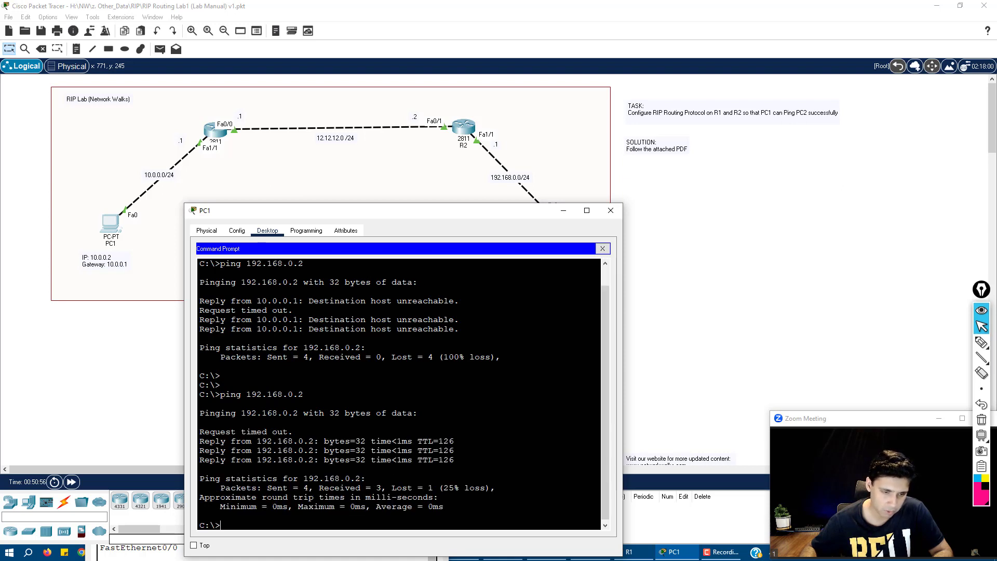
left_click_drag(200, 431, 293, 432)
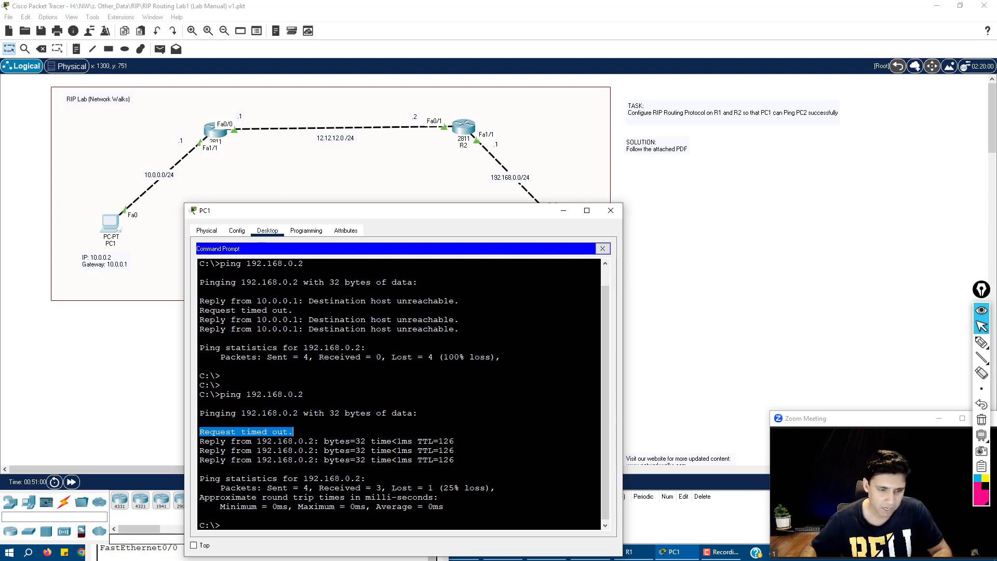
left_click_drag(195, 442, 454, 442)
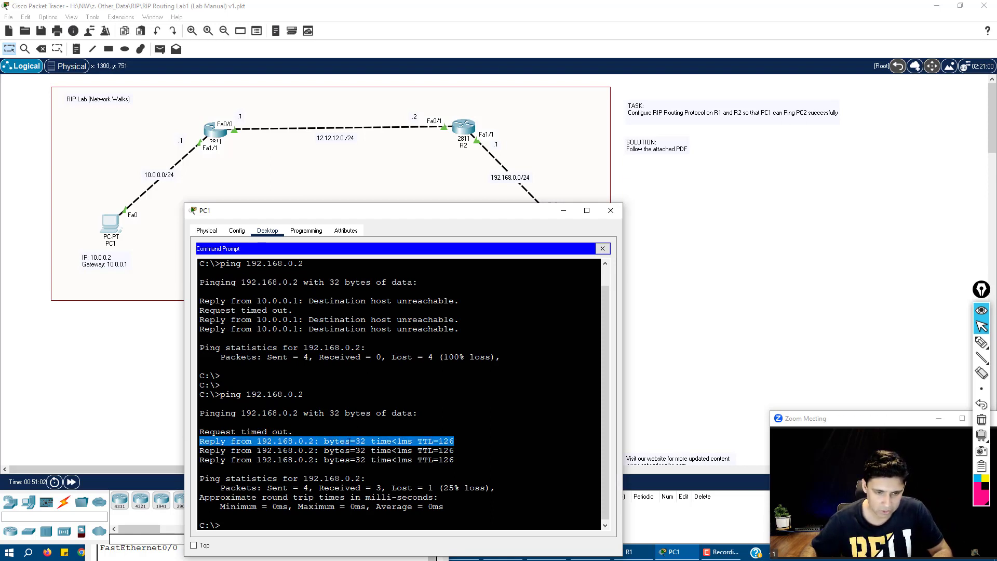
left_click_drag(199, 440, 294, 432)
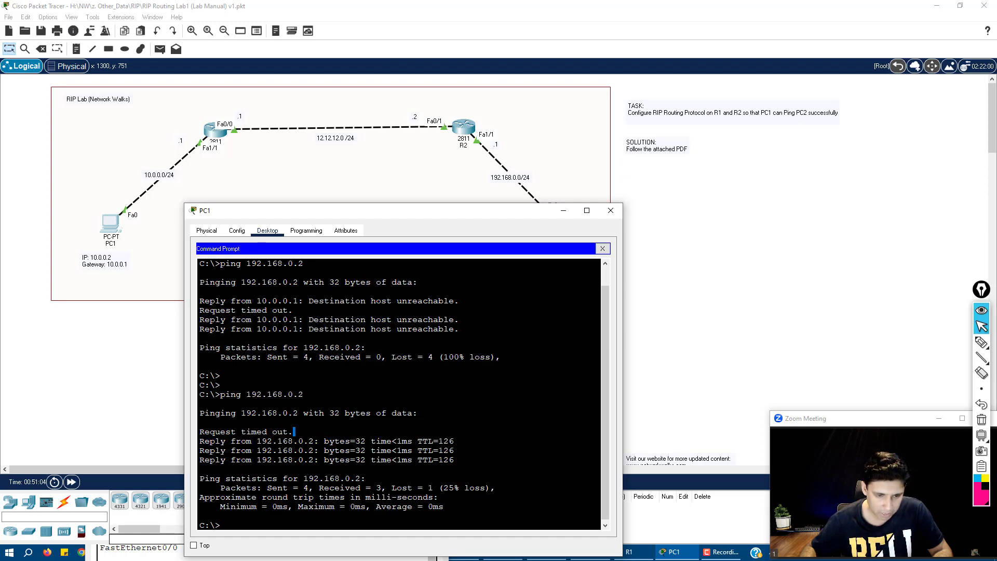
left_click_drag(294, 441, 262, 441)
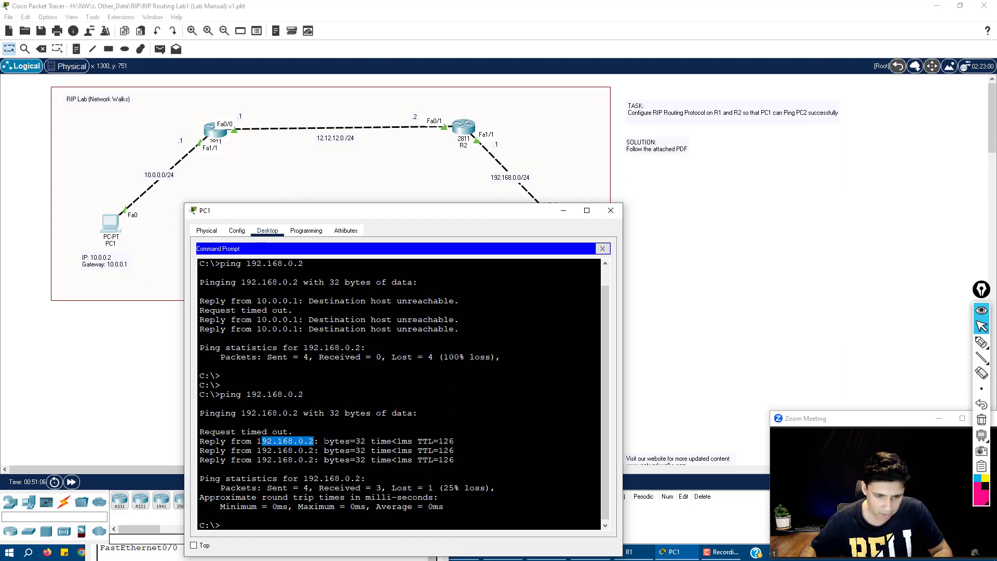
left_click_drag(324, 441, 370, 441)
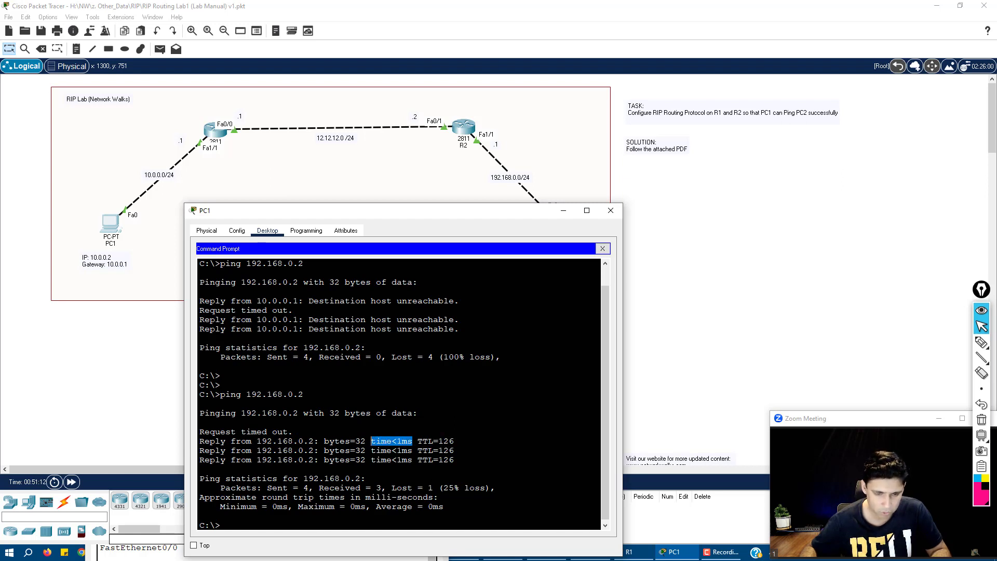
left_click_drag(455, 460, 257, 441)
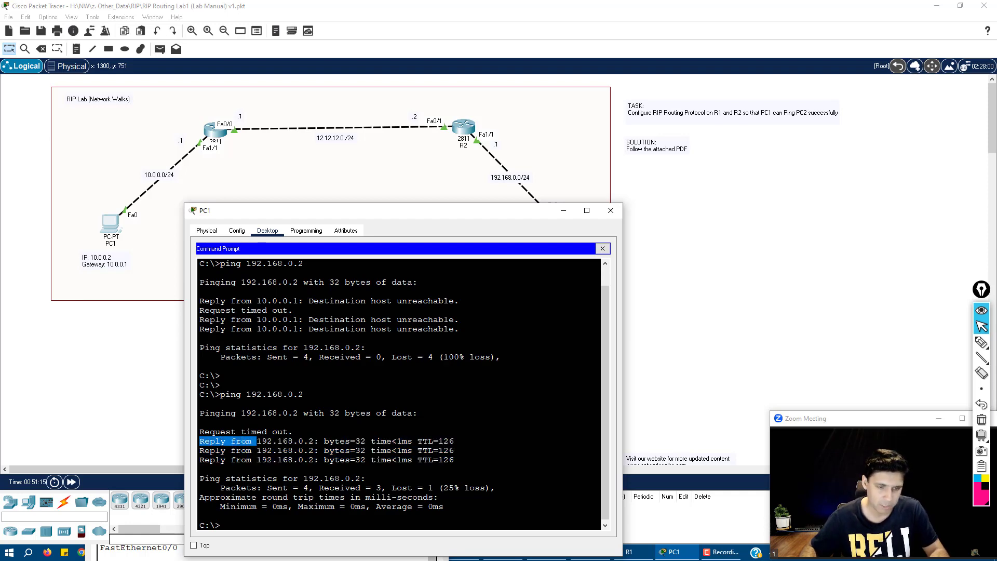
Close PC1, open PC2, and sketch the path from PC2 to the 10.0.0.0/24 network.
left_click(611, 210)
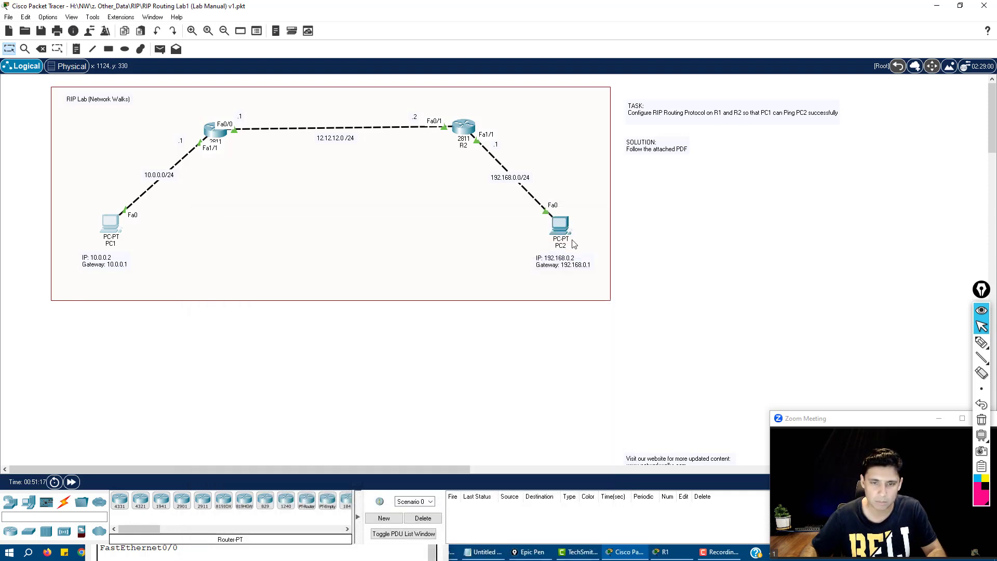
left_click(565, 230)
left_click_drag(558, 95, 415, 196)
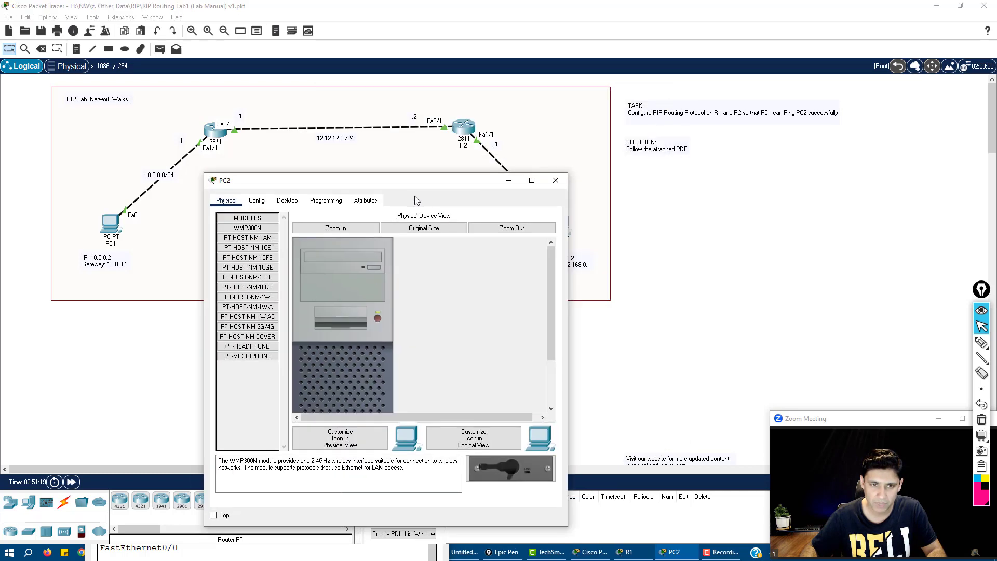
left_click(981, 342)
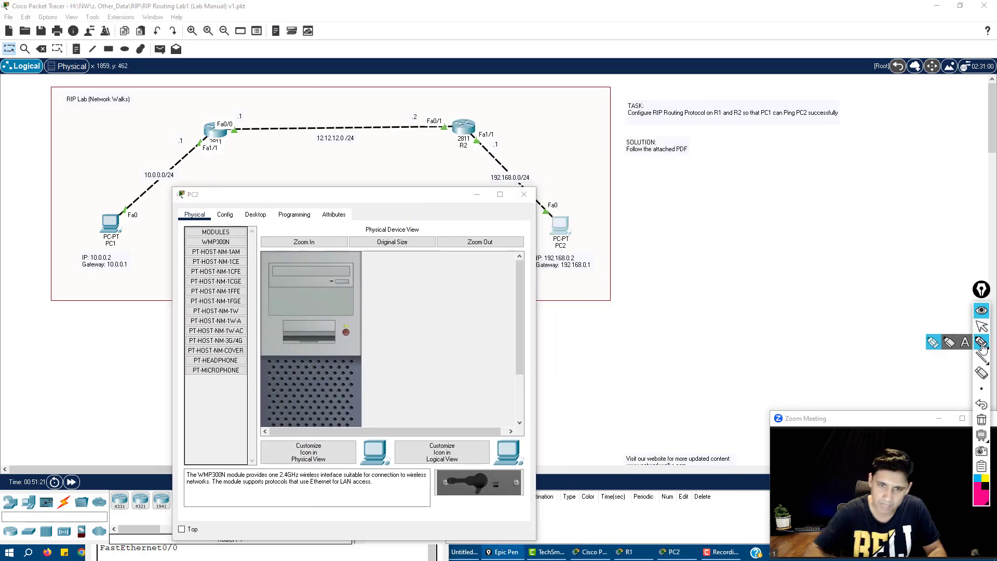
mouse_move(583, 218)
left_mouse_down()
mouse_move(218, 111)
mouse_move(143, 162)
mouse_move(134, 182)
mouse_move(192, 165)
left_mouse_up()
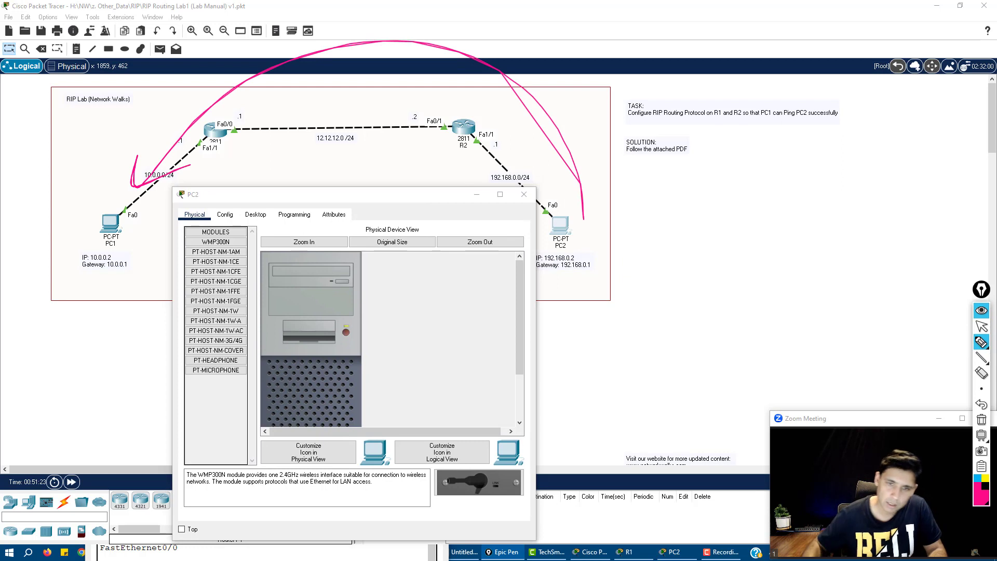
left_click(982, 326)
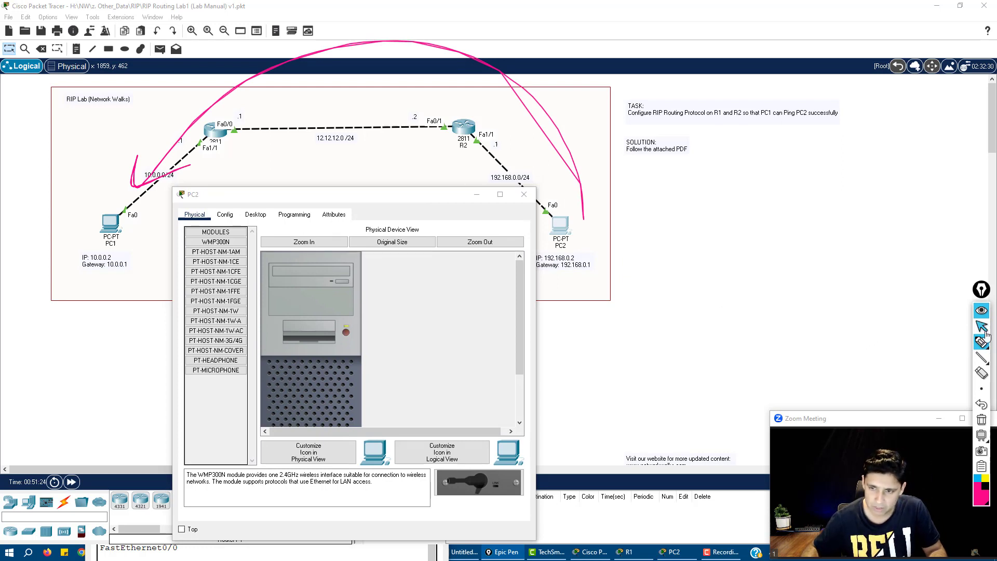
From PC2's command prompt, ping 10.0.0.2, mark the four replies, then close PC2's window.
left_click(255, 215)
left_click(418, 278)
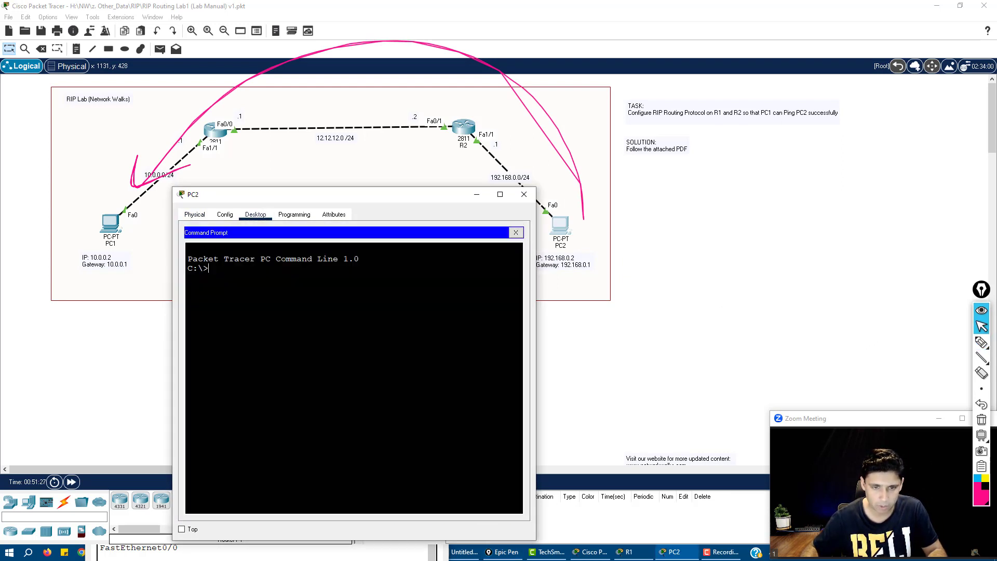
type("ping 1")
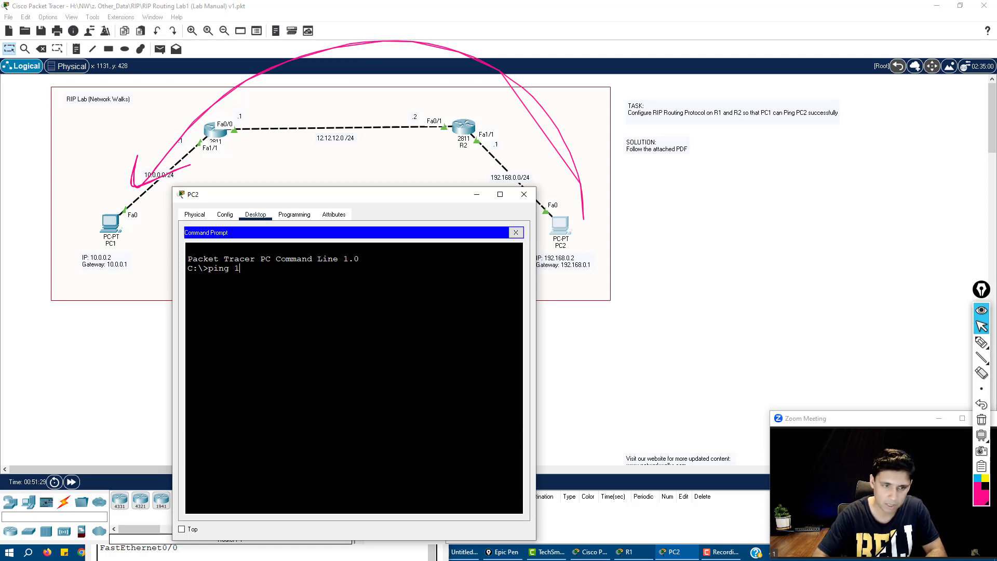
type("0.0.0.2")
key("Return")
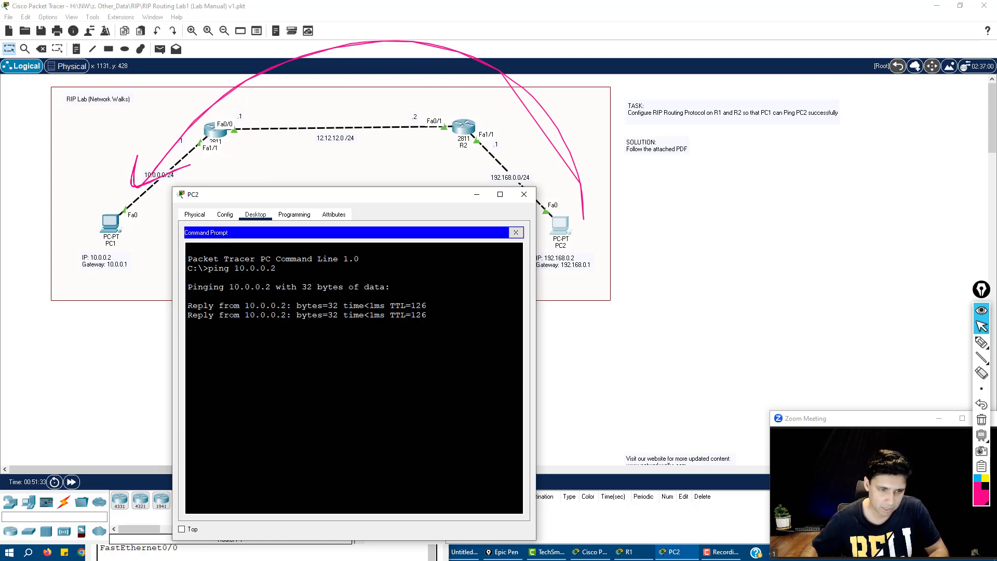
left_click_drag(188, 306, 187, 333)
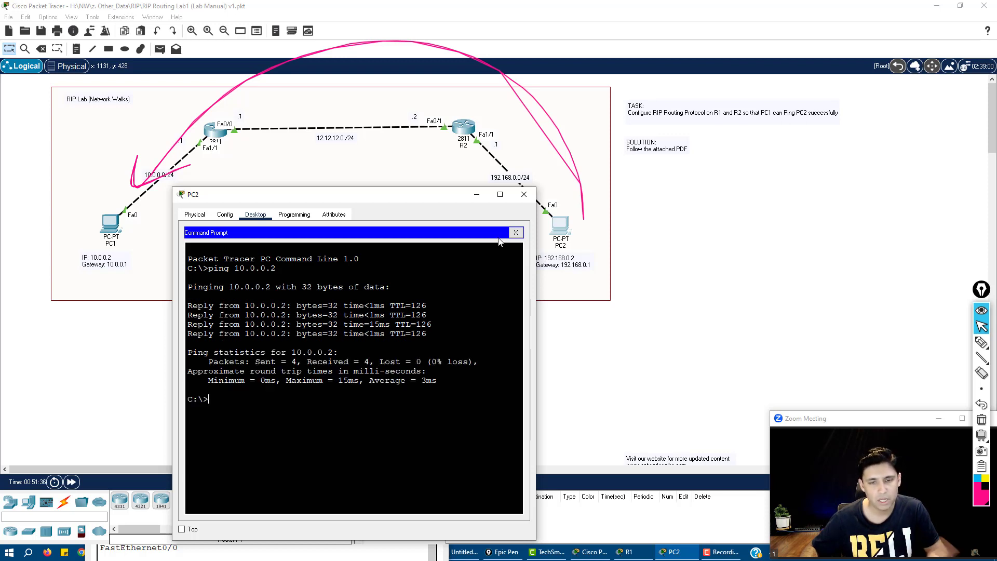
left_click(517, 196)
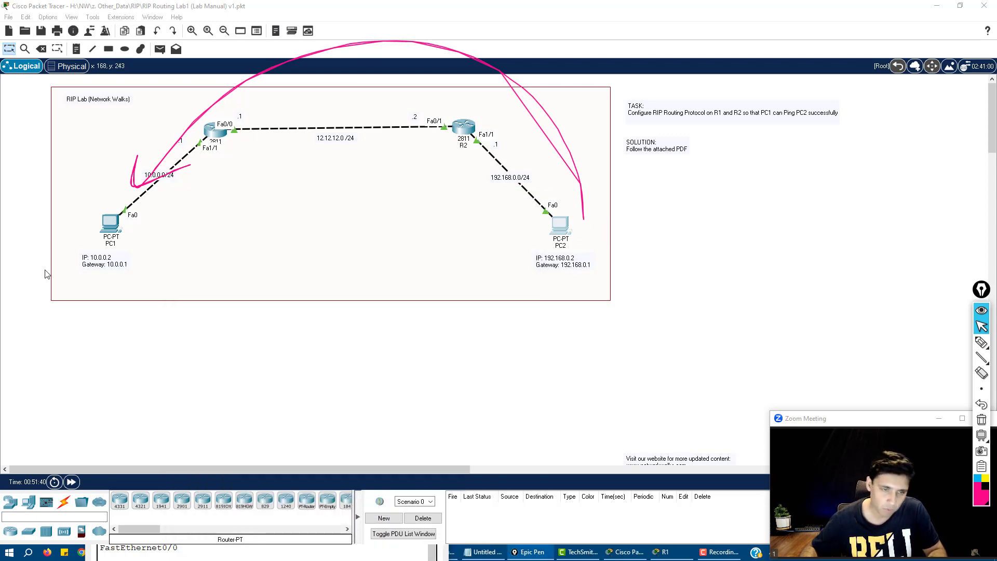
Erase the annotations and run show ip protocols on router R1's CLI.
left_click(981, 420)
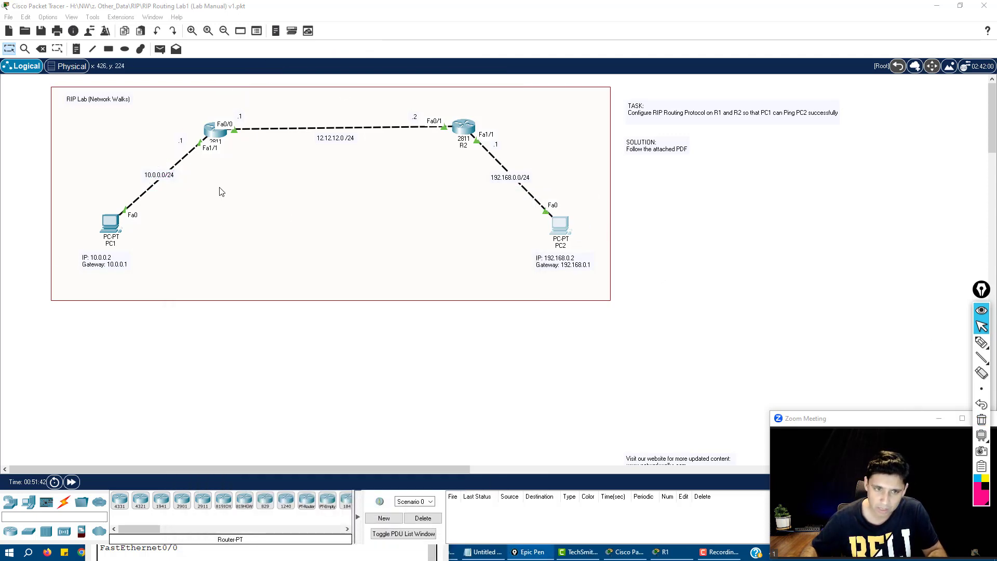
left_click(211, 130)
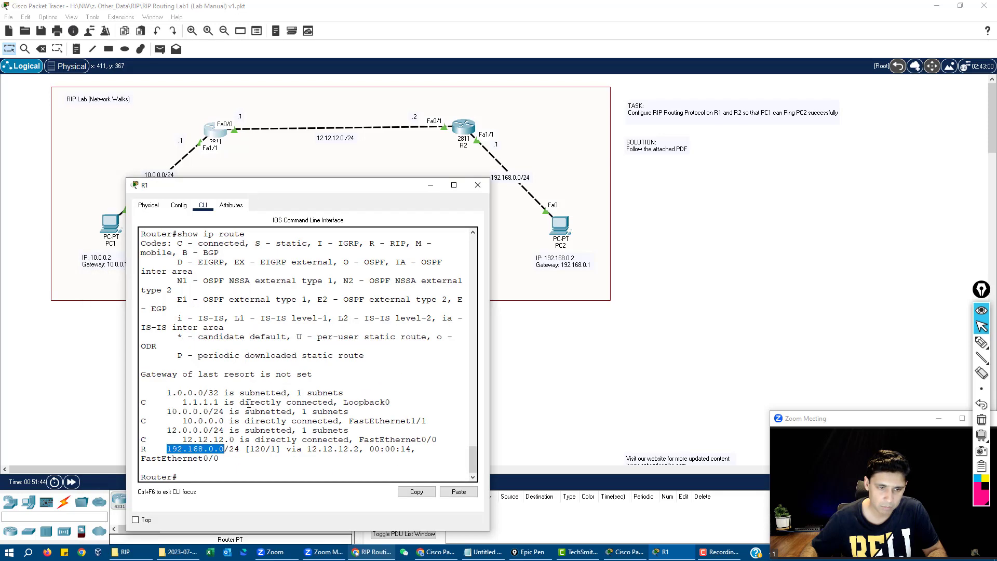
key("Return")
key("Return")
key("Return")
type("show")
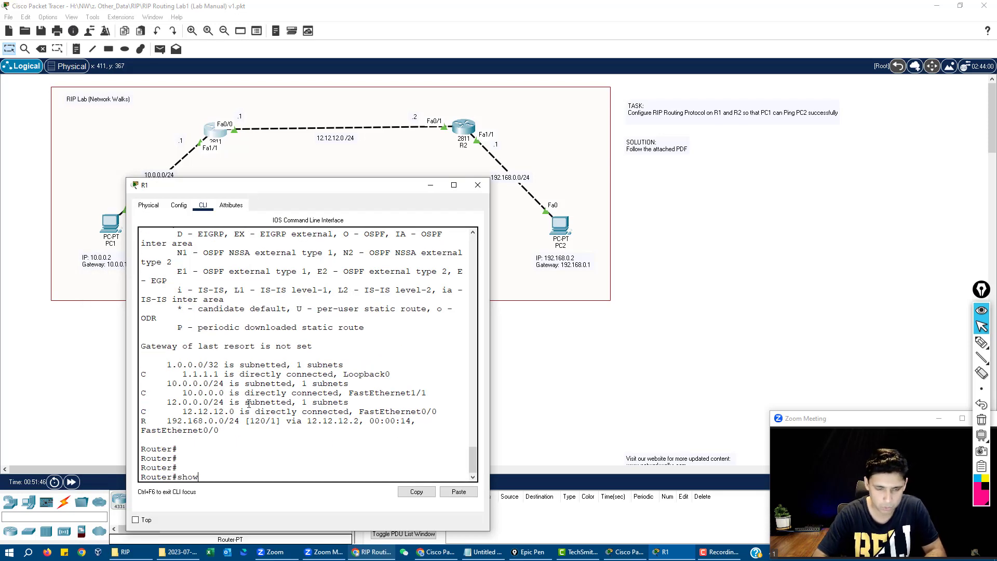
type(" ip proto")
key("Tab")
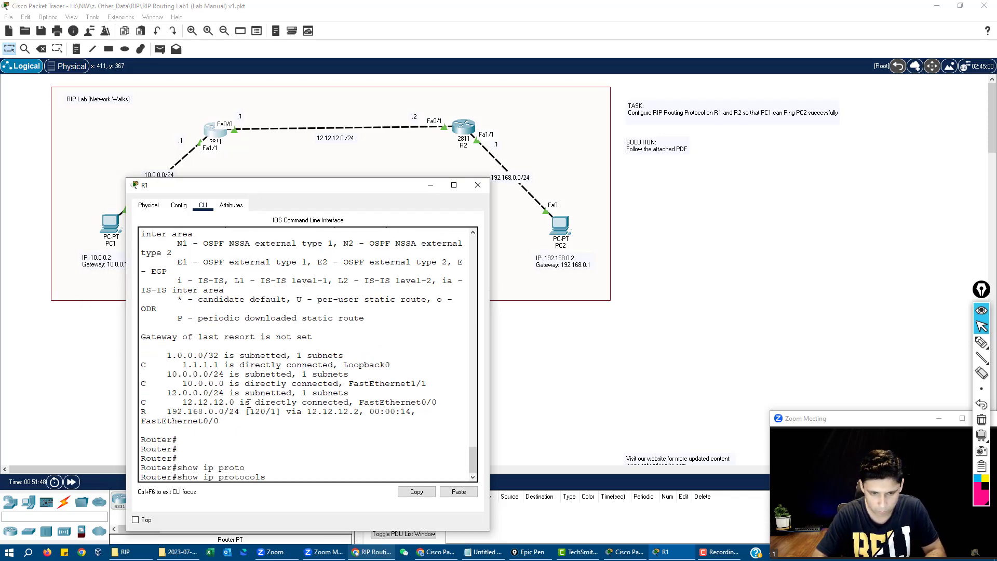
key("Return")
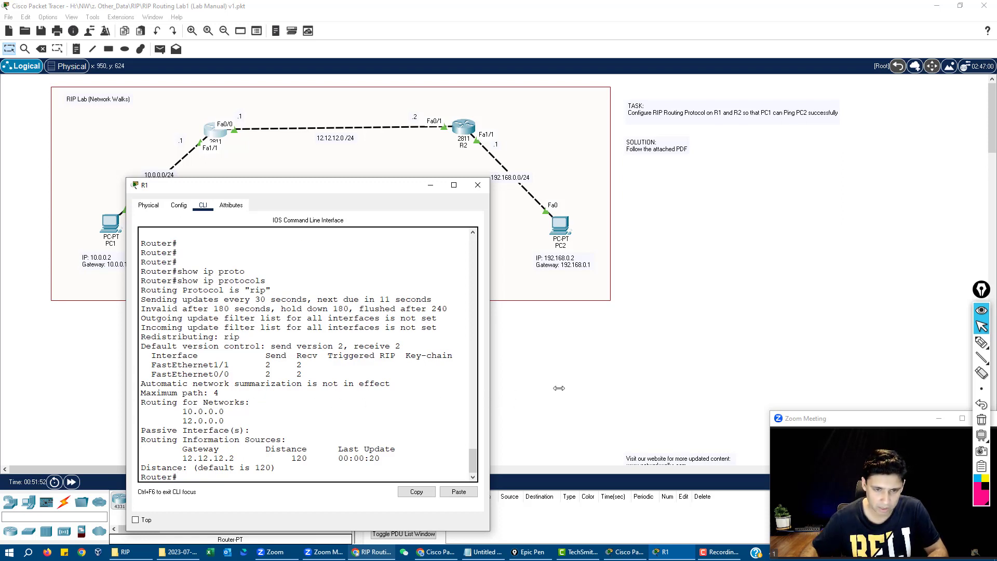
Review R1's RIP passive interfaces and routing information sources, then close R1's window.
left_click_drag(490, 397, 636, 380)
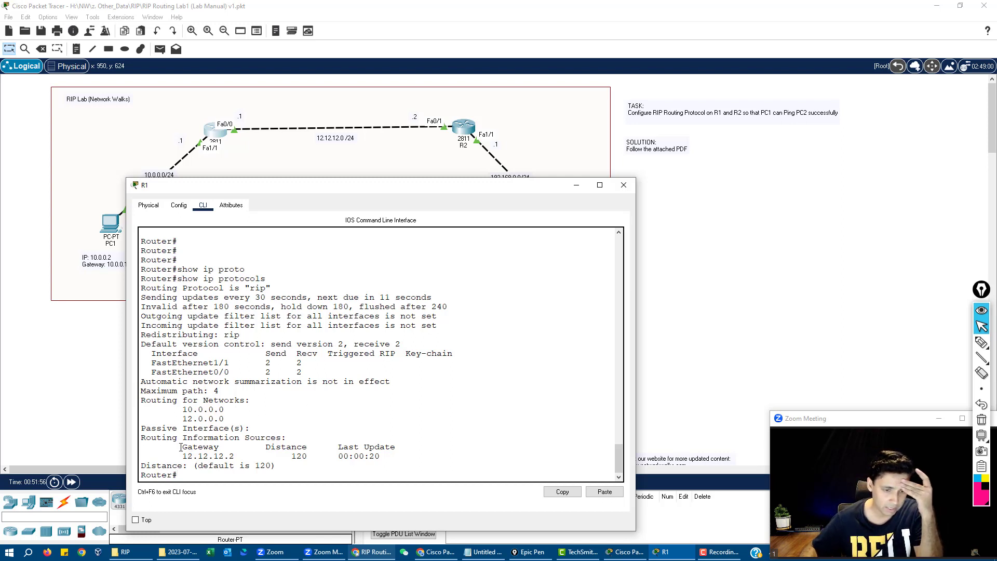
left_click_drag(144, 428, 276, 431)
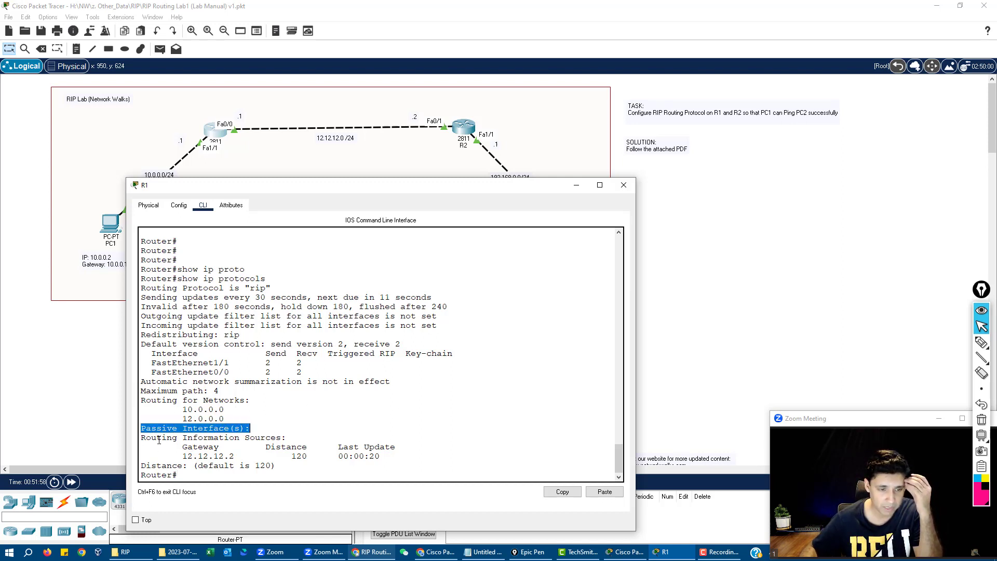
left_click_drag(146, 438, 290, 457)
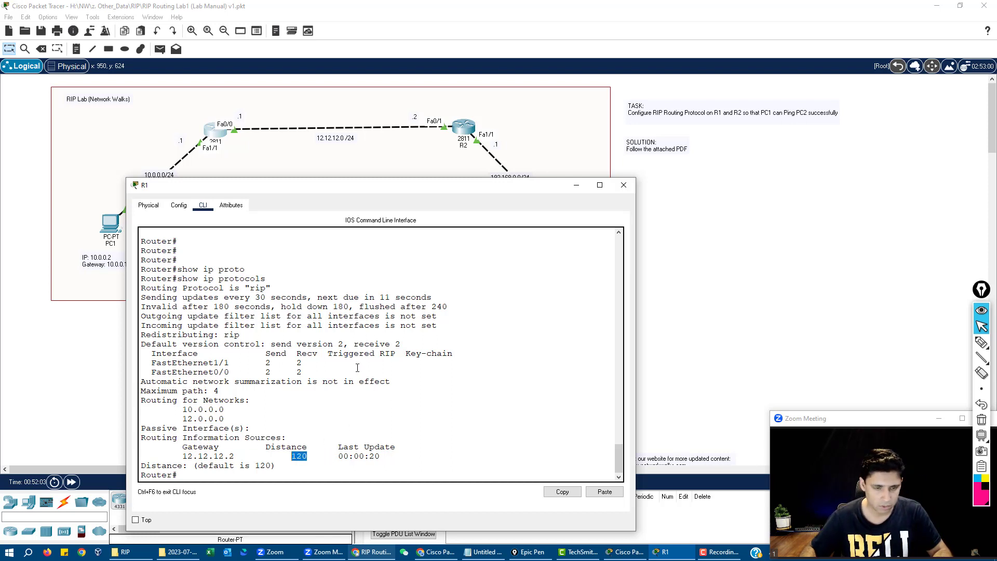
left_click_drag(422, 298, 224, 410)
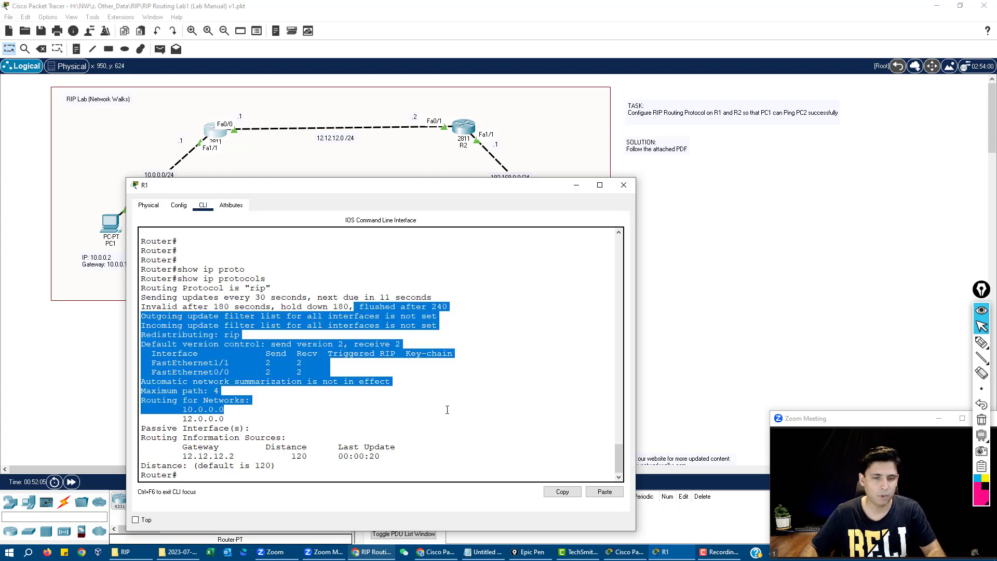
left_click(223, 409)
left_click(624, 185)
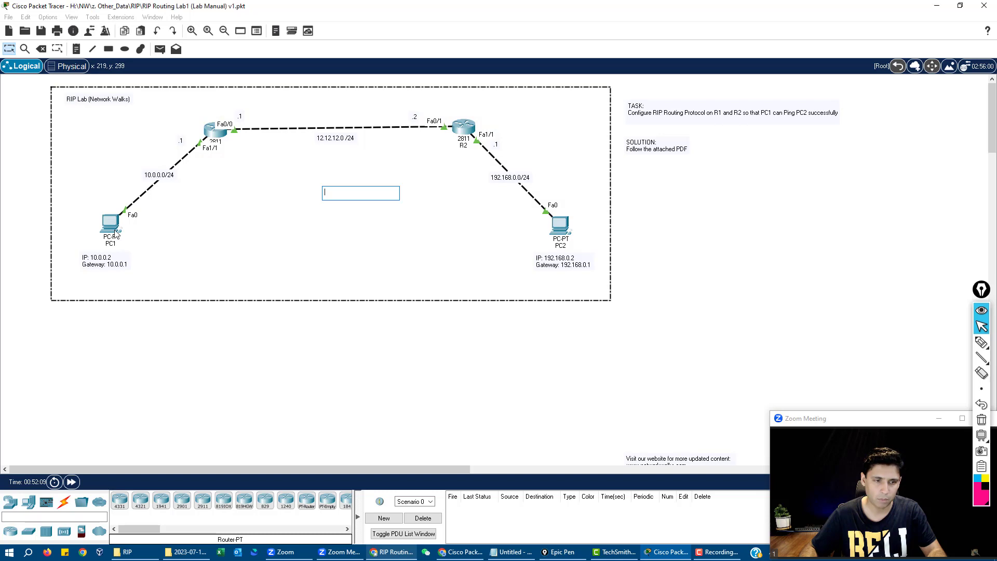
left_click(119, 235)
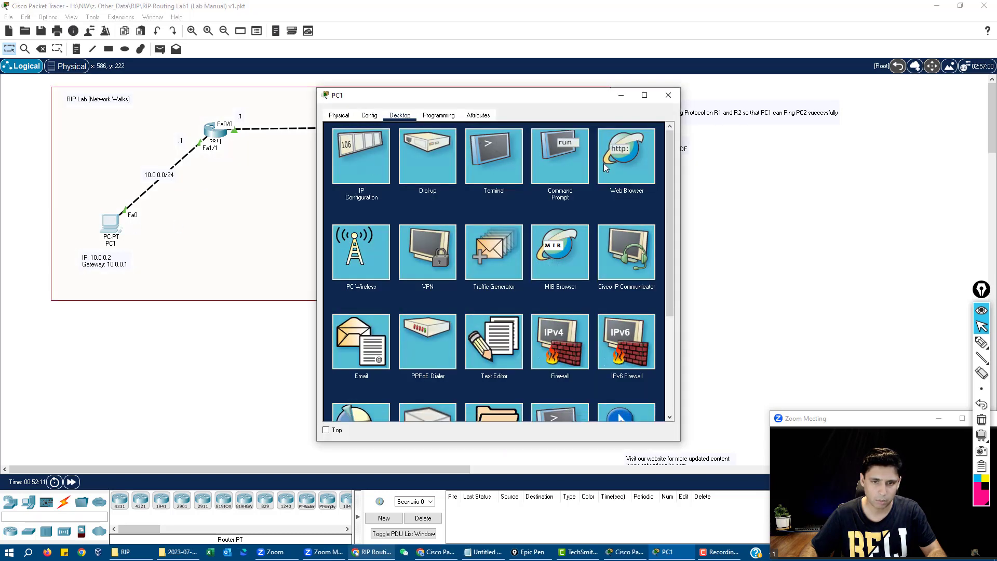
left_click(619, 140)
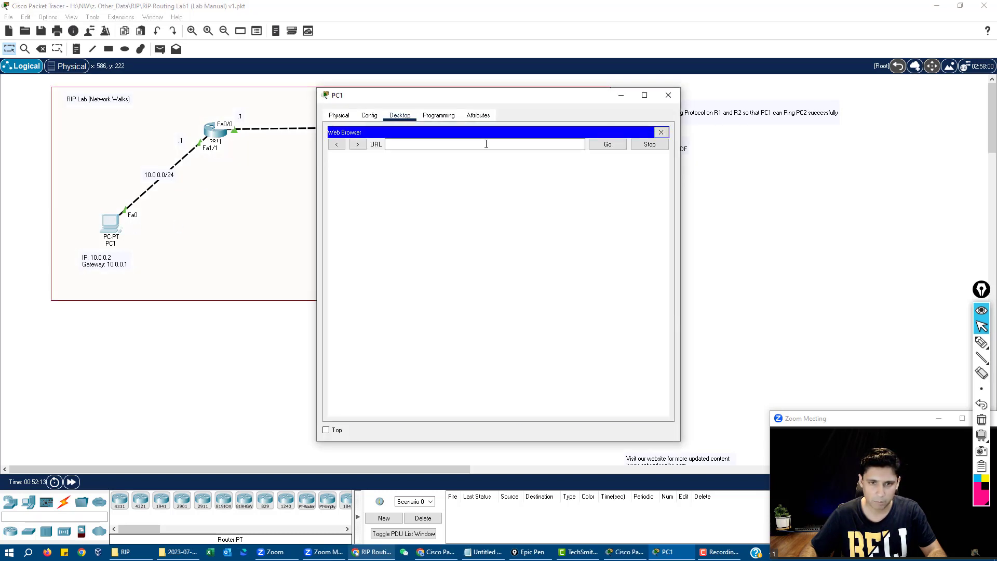
left_click(660, 132)
left_click(556, 158)
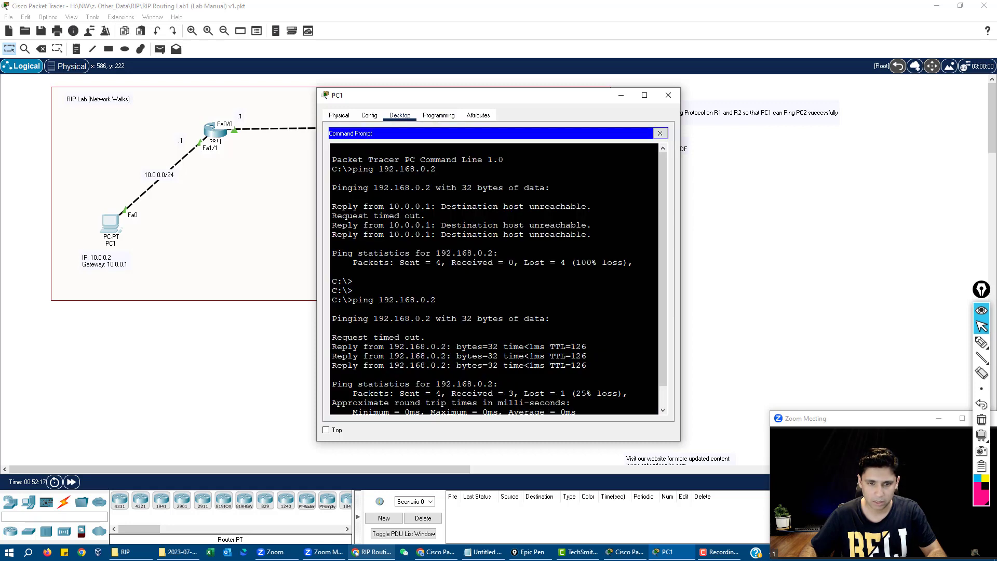
left_click_drag(587, 366, 427, 338)
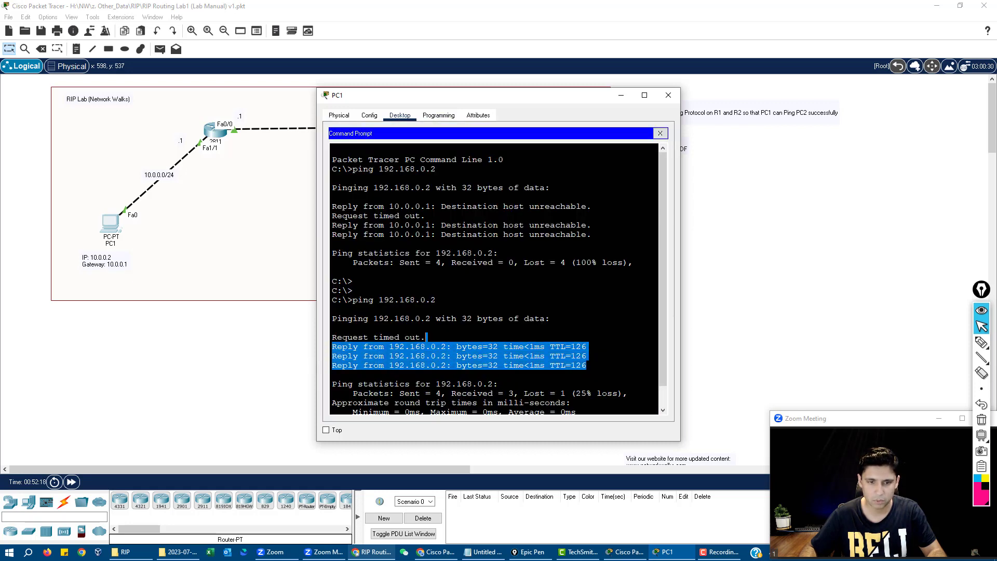
left_click(667, 96)
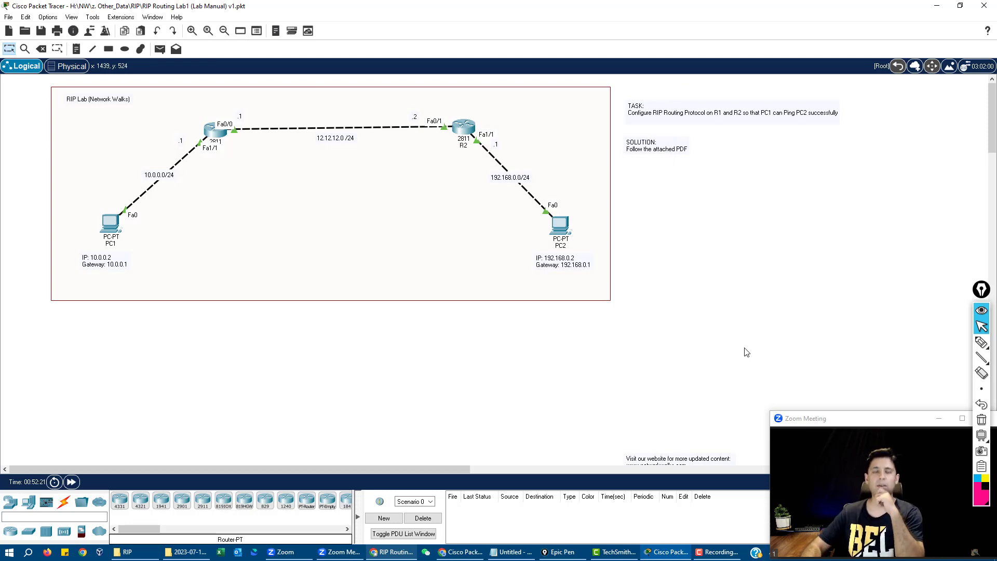